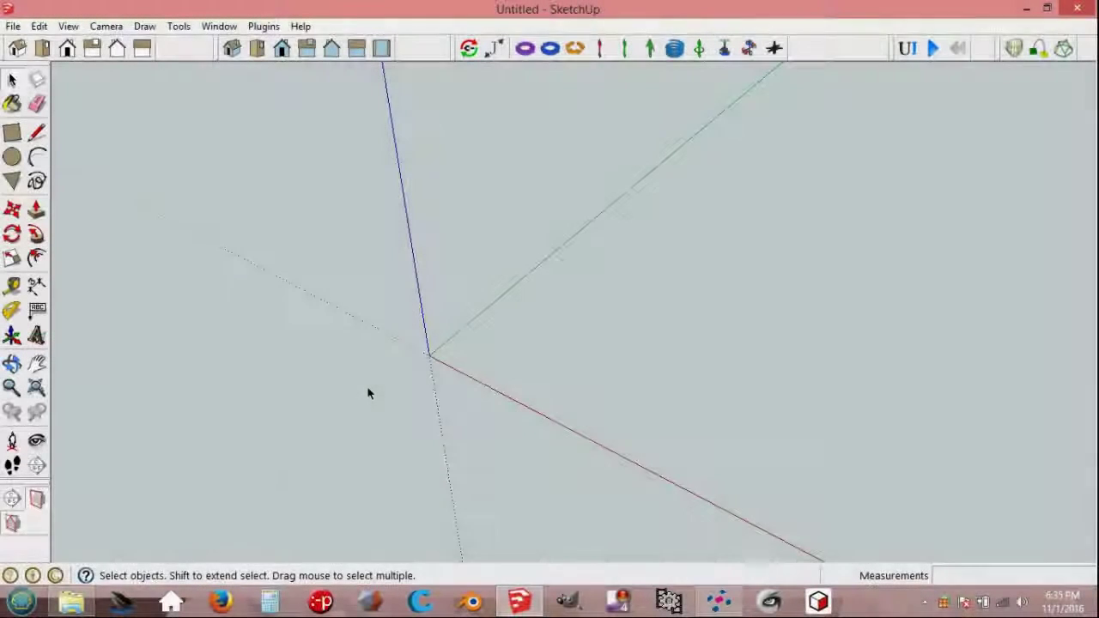
# Step: Draw a 100 mm line from the origin along the green axis
pyautogui.press('l')
pyautogui.click(429, 353)
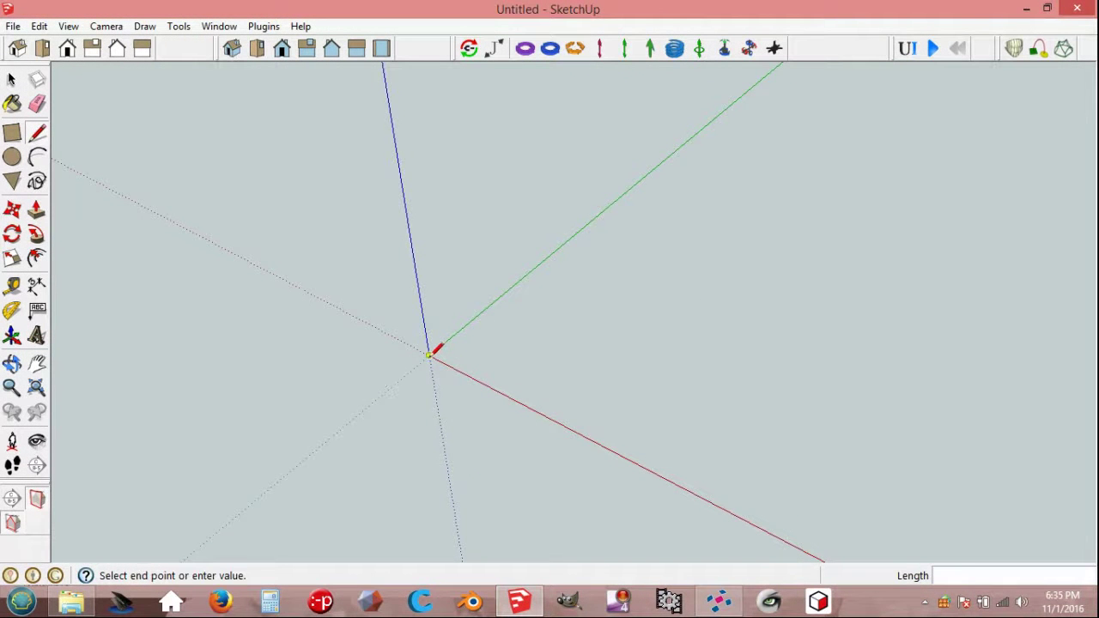
pyautogui.write('100')
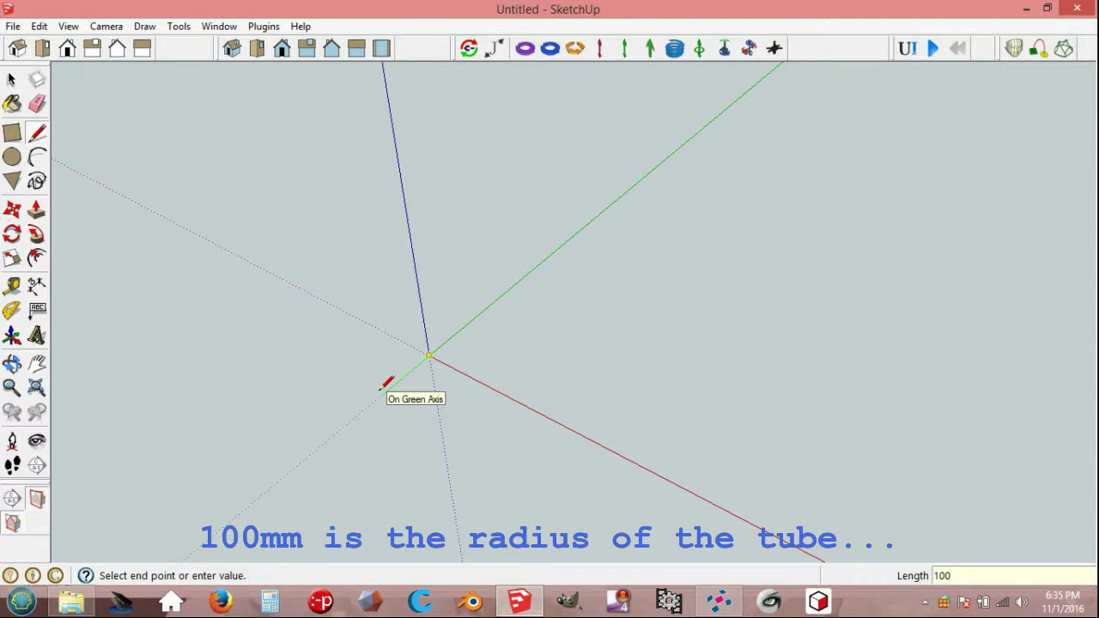
pyautogui.press('Return')
pyautogui.scroll(2, 424, 352)
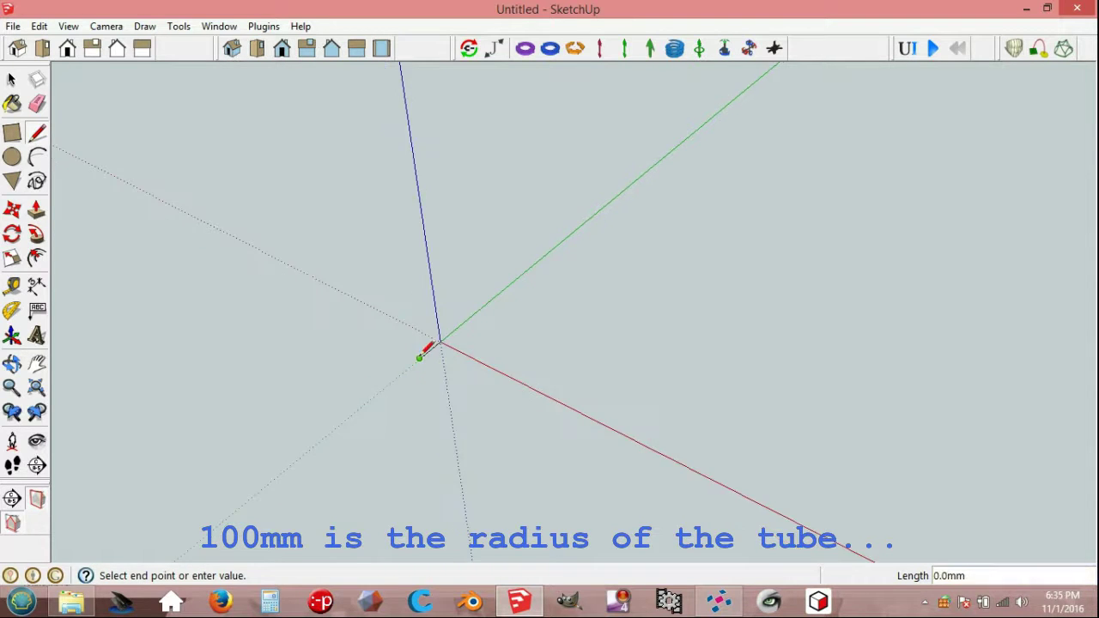
pyautogui.scroll(2, 446, 351)
pyautogui.scroll(2, 448, 352)
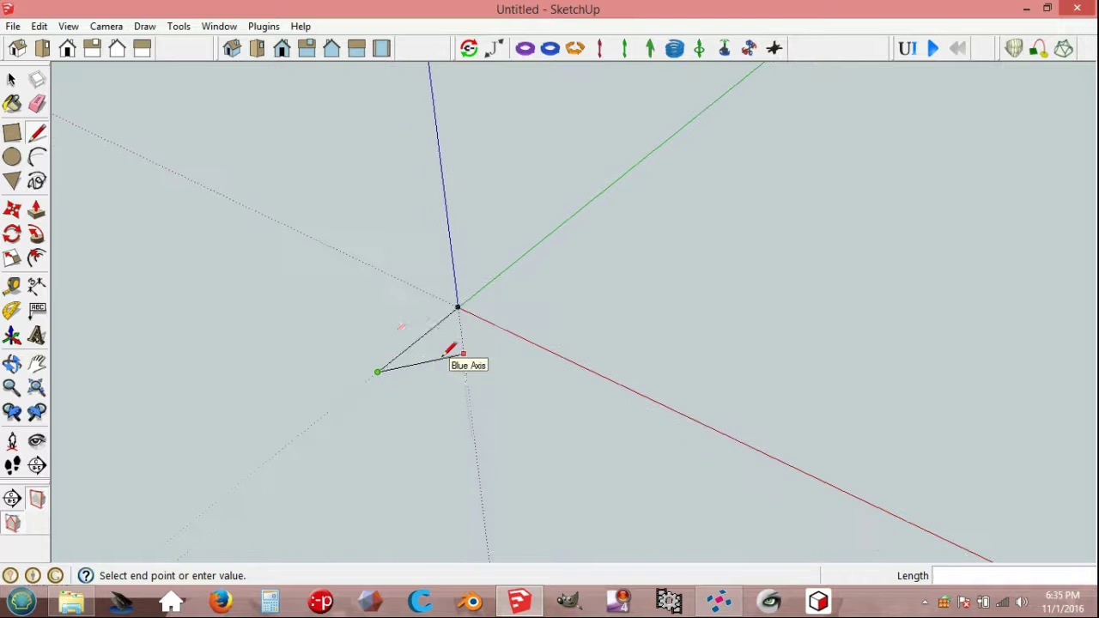
# Step: Place a 30° protractor guide at the origin, based on the 100 mm line
pyautogui.click(12, 310)
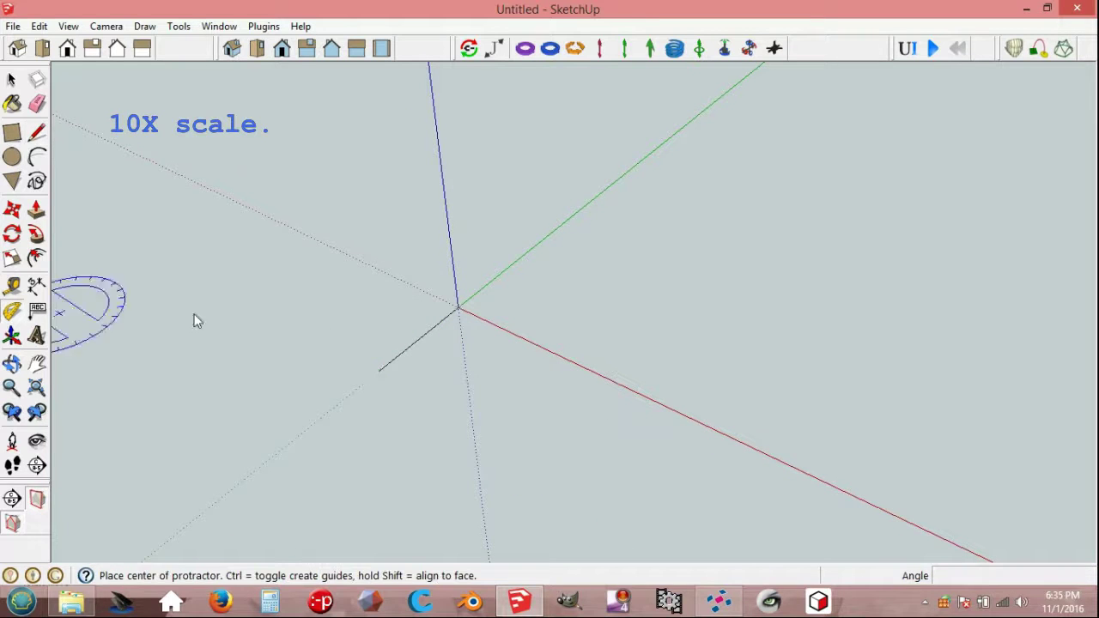
pyautogui.click(458, 307)
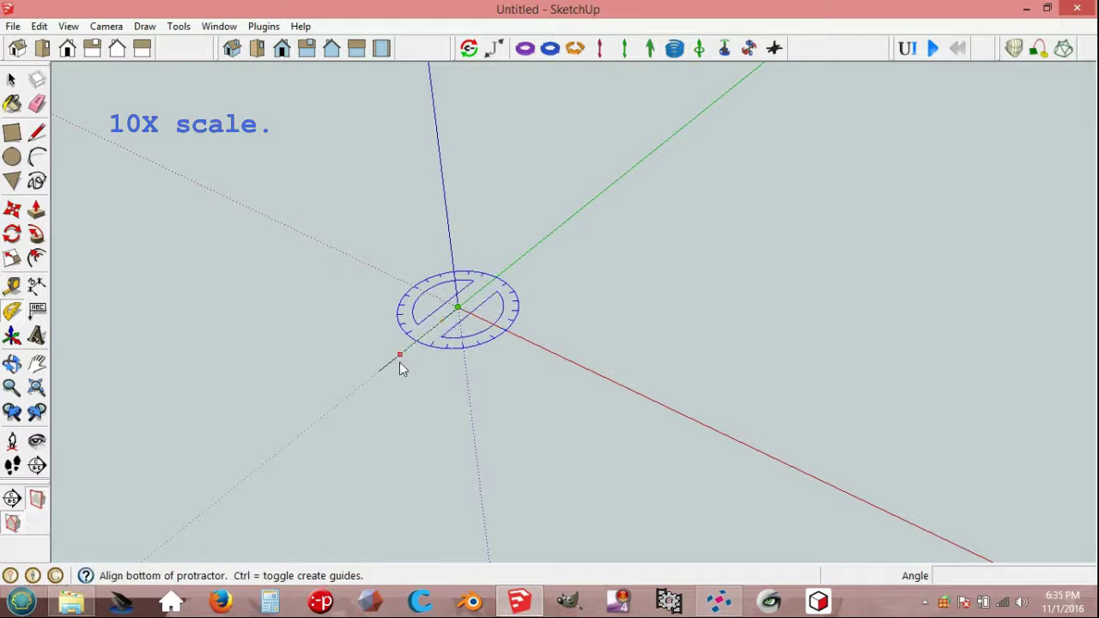
pyautogui.click(377, 371)
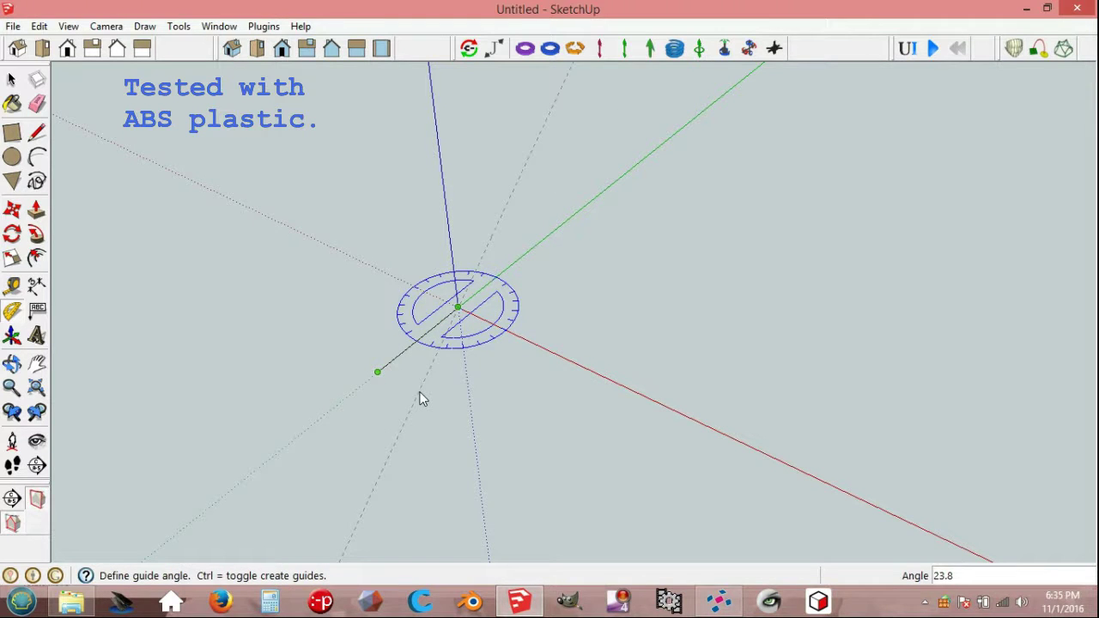
pyautogui.write('30')
pyautogui.press('Return')
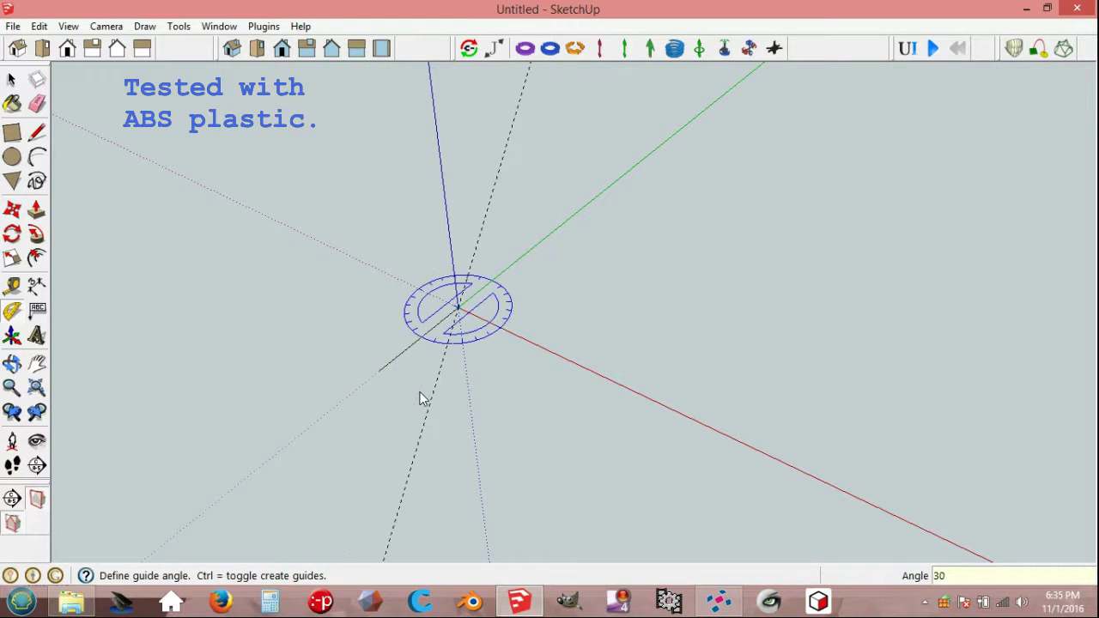
# Step: Close the triangle with lines from the line's end to the 30° guide and back to the origin
pyautogui.press('l')
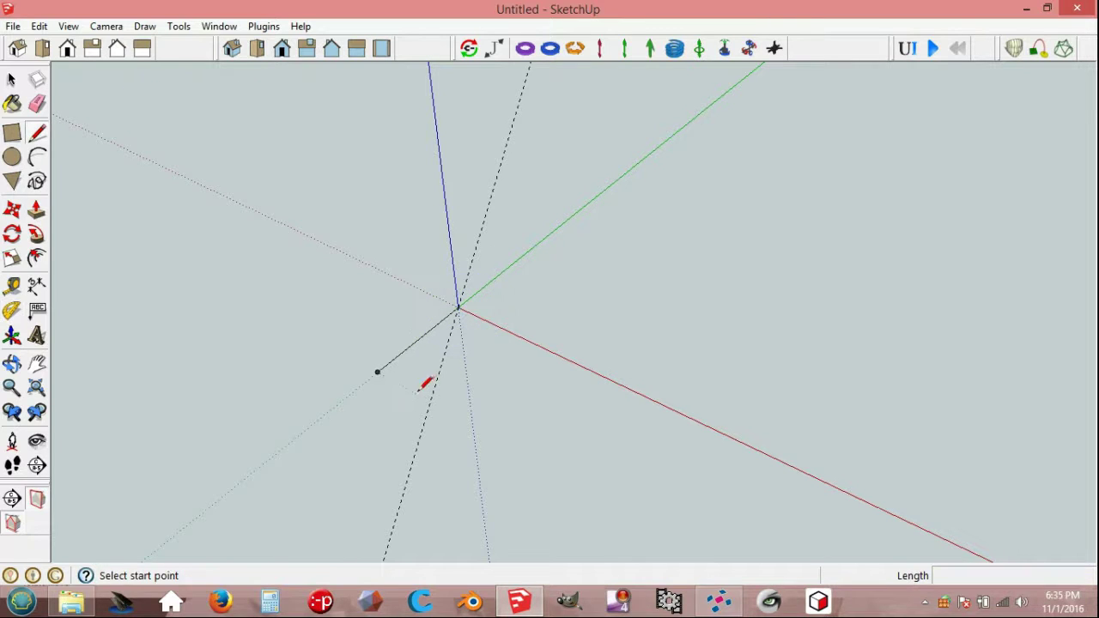
pyautogui.click(379, 372)
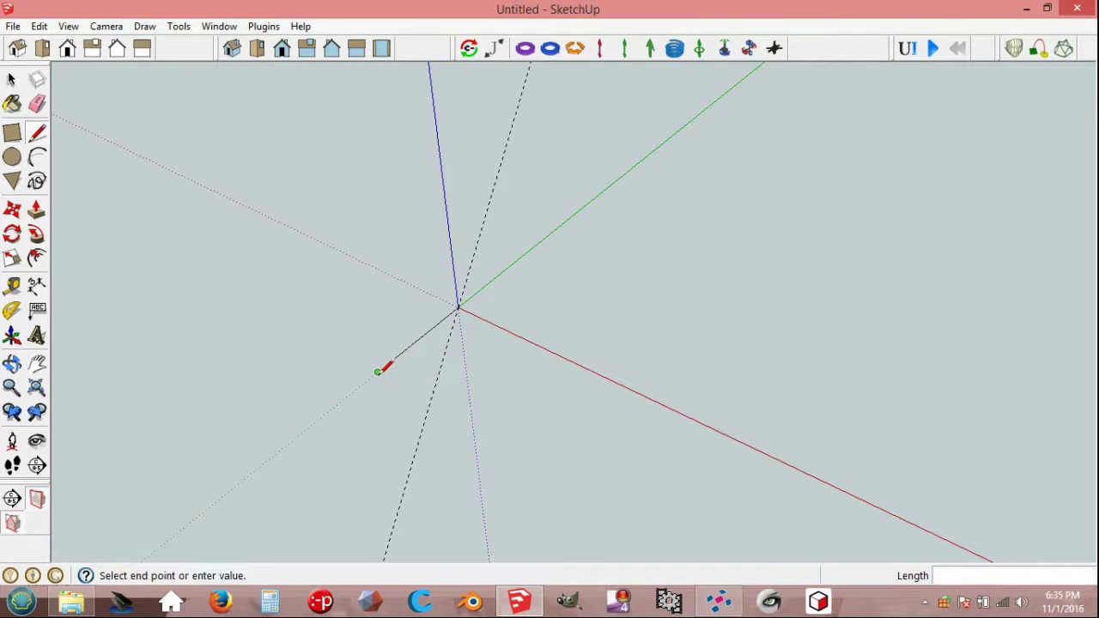
pyautogui.click(430, 400)
pyautogui.click(458, 306)
pyautogui.press('space')
pyautogui.moveTo(347, 478)
pyautogui.mouseDown(button='middle')
pyautogui.moveTo(437, 326)
pyautogui.moveTo(483, 303)
pyautogui.mouseUp(button='middle')
pyautogui.press('c')
pyautogui.moveTo(392, 400)
pyautogui.mouseDown(button='middle')
pyautogui.moveTo(383, 400)
pyautogui.moveTo(467, 384)
pyautogui.moveTo(473, 366)
pyautogui.mouseUp(button='middle')
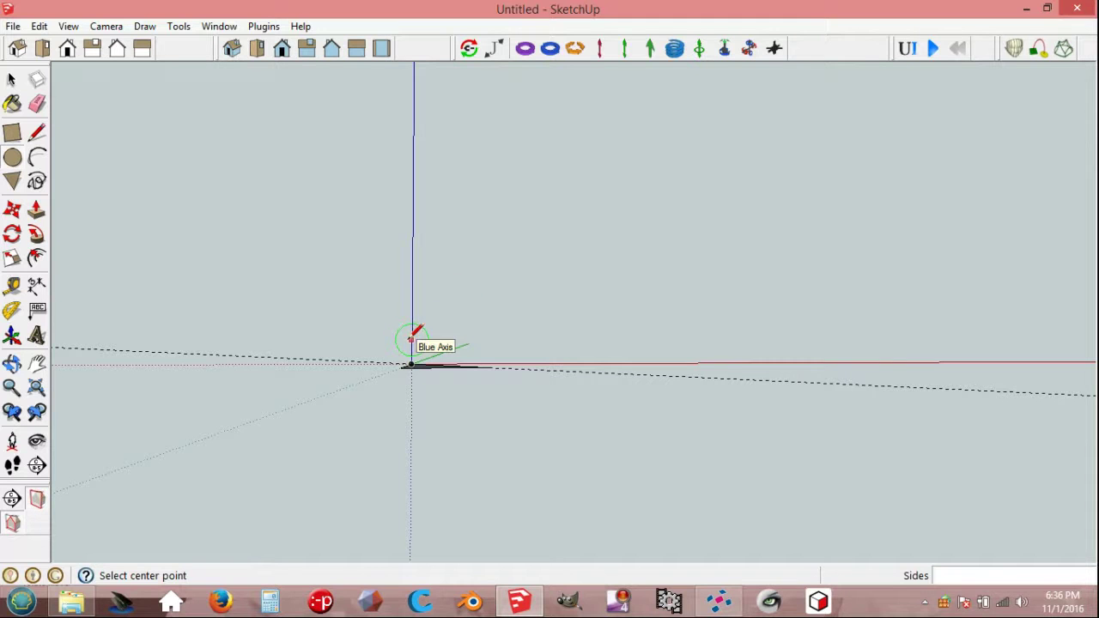
# Step: Draw a 50 mm-radius circle centred at the origin
pyautogui.click(400, 367)
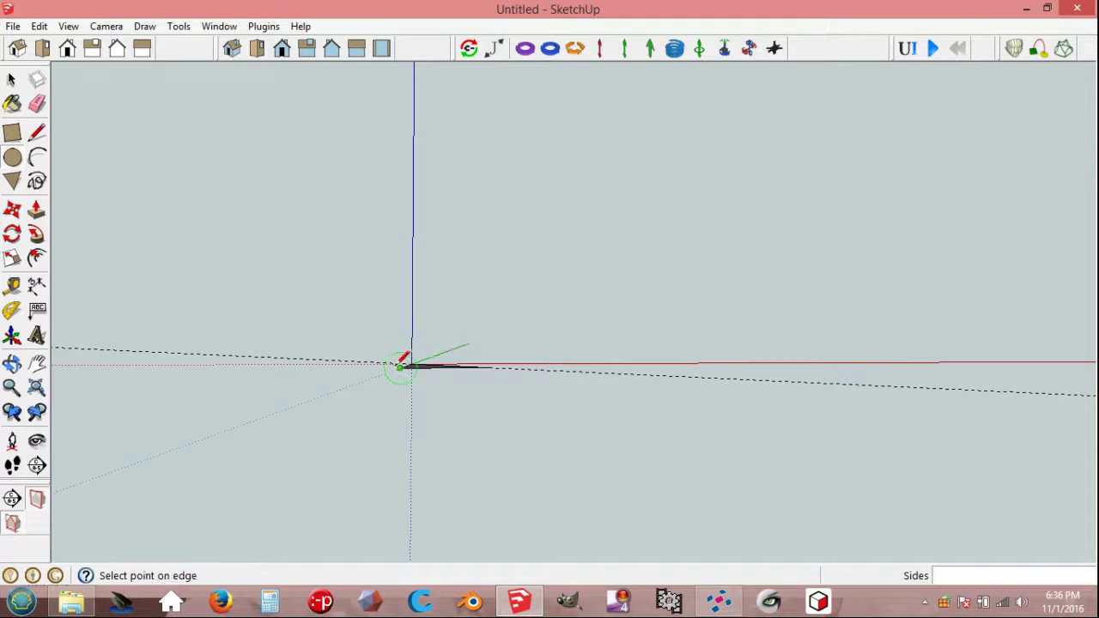
pyautogui.click(492, 367)
pyautogui.moveTo(532, 283)
pyautogui.mouseDown(button='middle')
pyautogui.moveTo(483, 319)
pyautogui.moveTo(570, 294)
pyautogui.moveTo(553, 266)
pyautogui.mouseUp(button='middle')
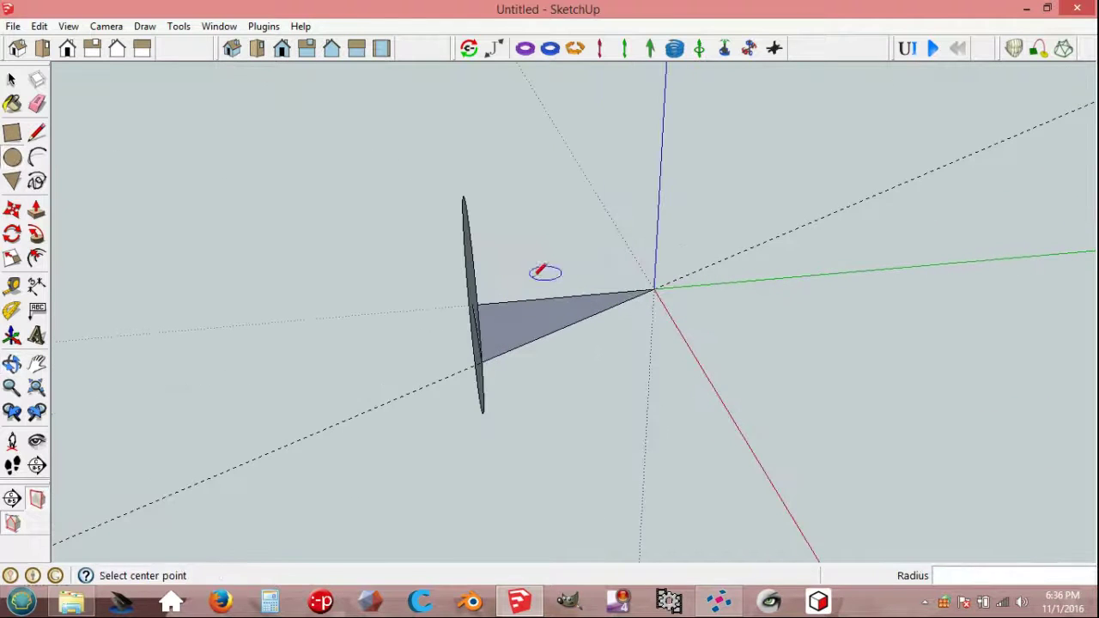
# Step: Sweep the triangle face along the circle's edge with Follow Me to form a cone
pyautogui.press('space')
pyautogui.moveTo(552, 354)
pyautogui.mouseDown(button='middle')
pyautogui.moveTo(456, 364)
pyautogui.moveTo(434, 341)
pyautogui.moveTo(456, 262)
pyautogui.mouseUp(button='middle')
pyautogui.click(454, 250)
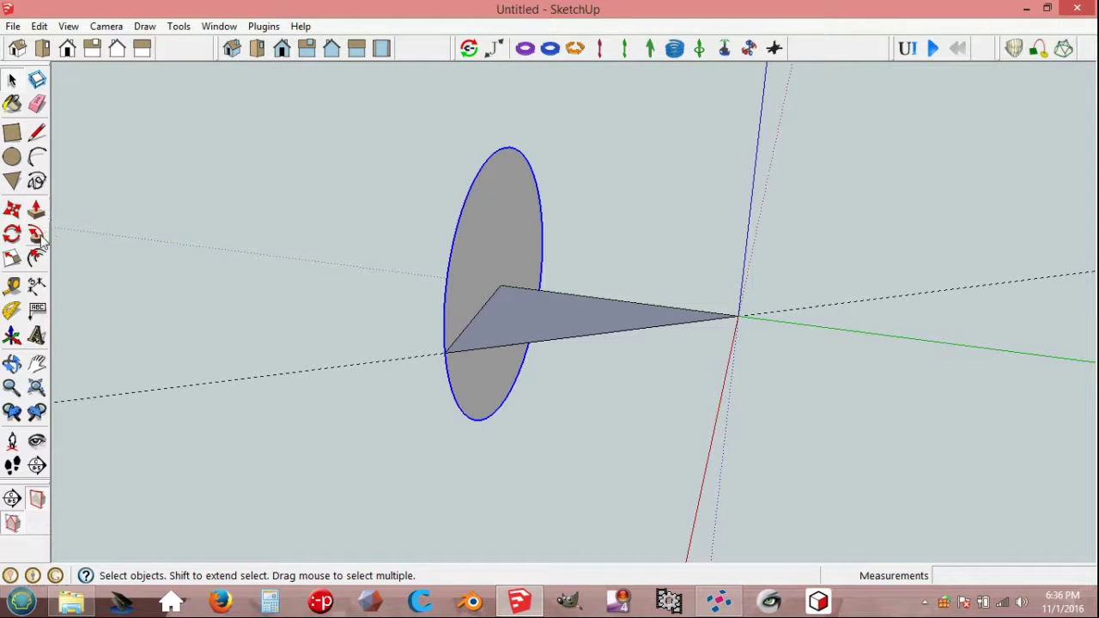
pyautogui.click(38, 235)
pyautogui.click(534, 325)
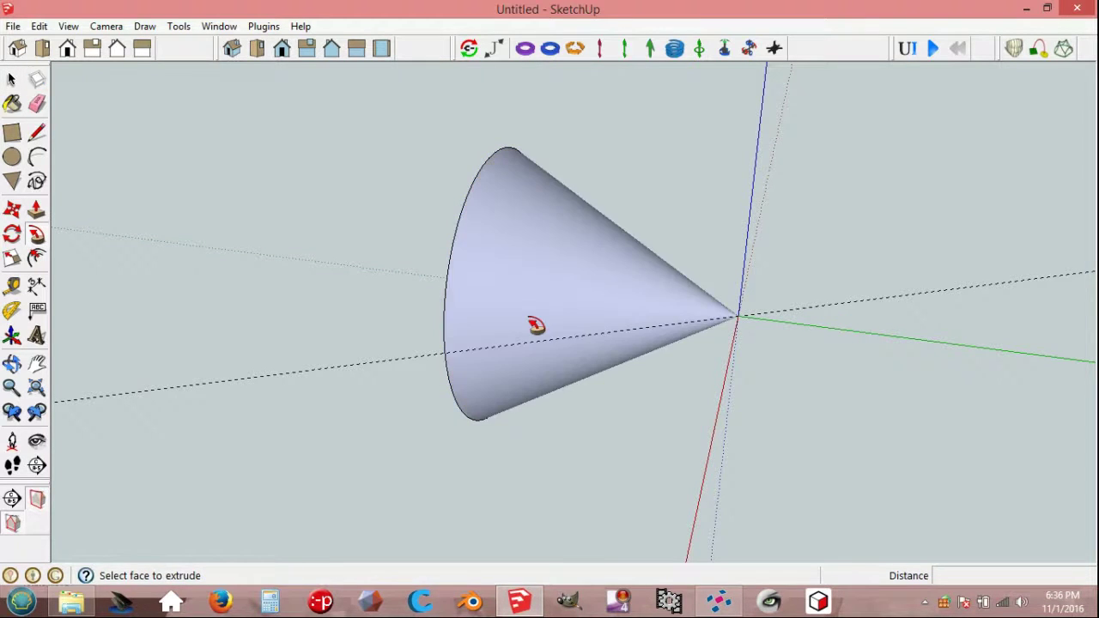
pyautogui.press('space')
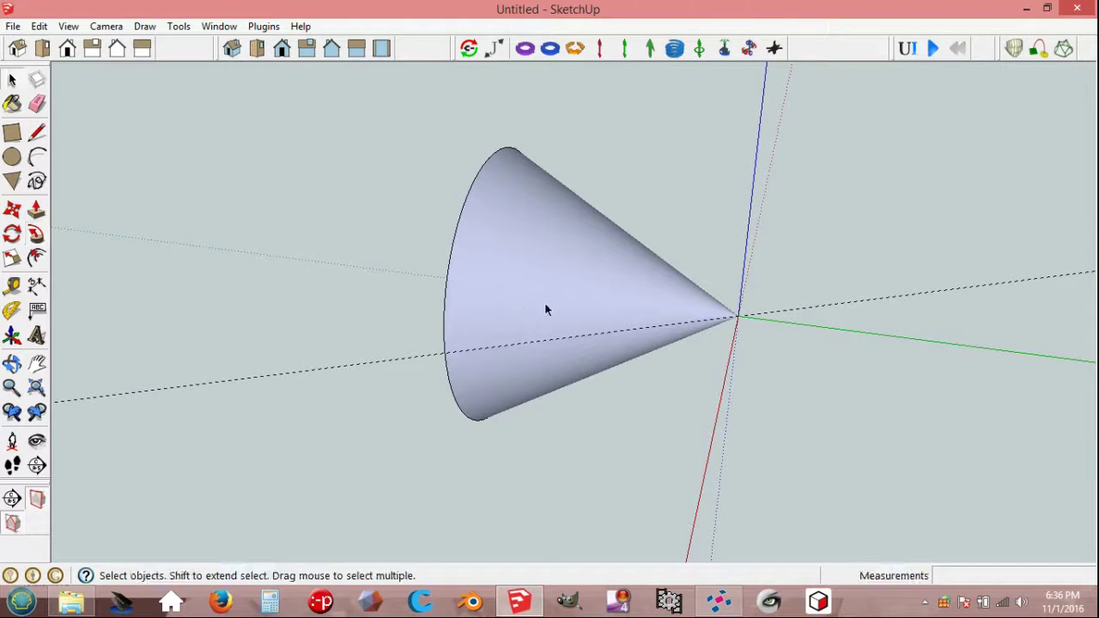
# Step: Reverse the cone's faces so it shows white, then view its base
pyautogui.click(527, 276)
pyautogui.rightClick(528, 276)
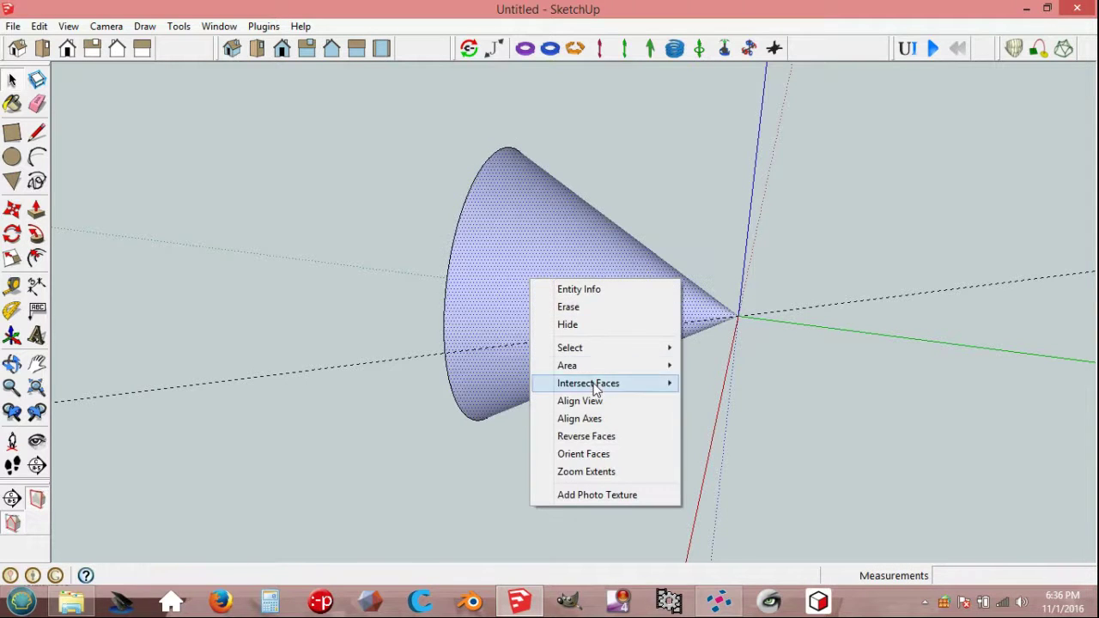
pyautogui.click(586, 437)
pyautogui.press('o')
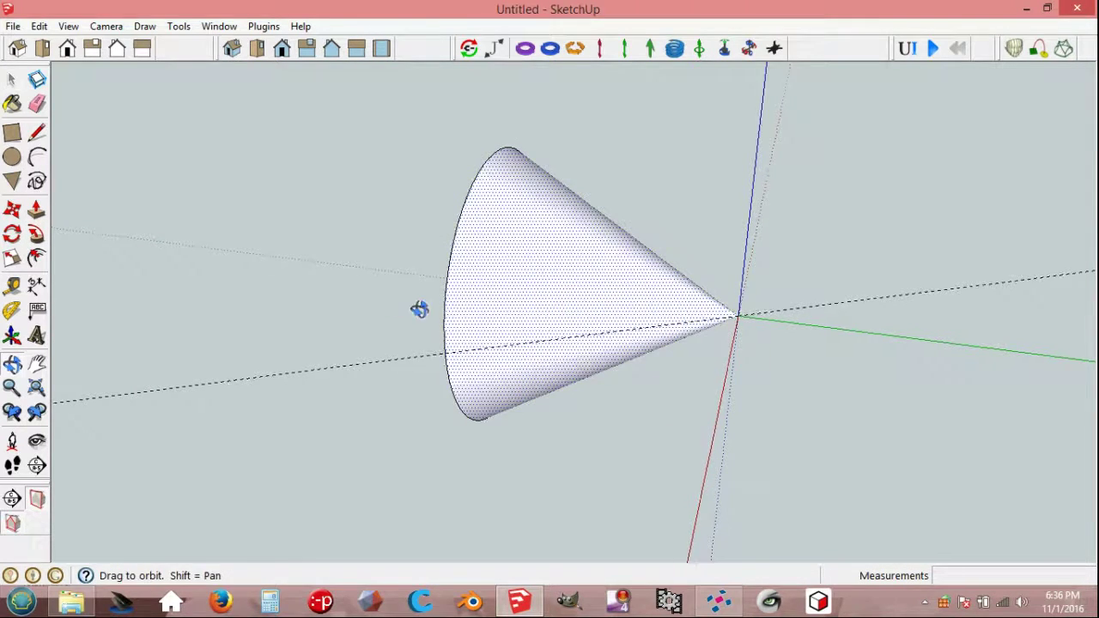
pyautogui.moveTo(419, 309); pyautogui.dragTo(723, 266)
pyautogui.press('space')
# Step: Draw an edge across the cone's base, then erase it
pyautogui.press('l')
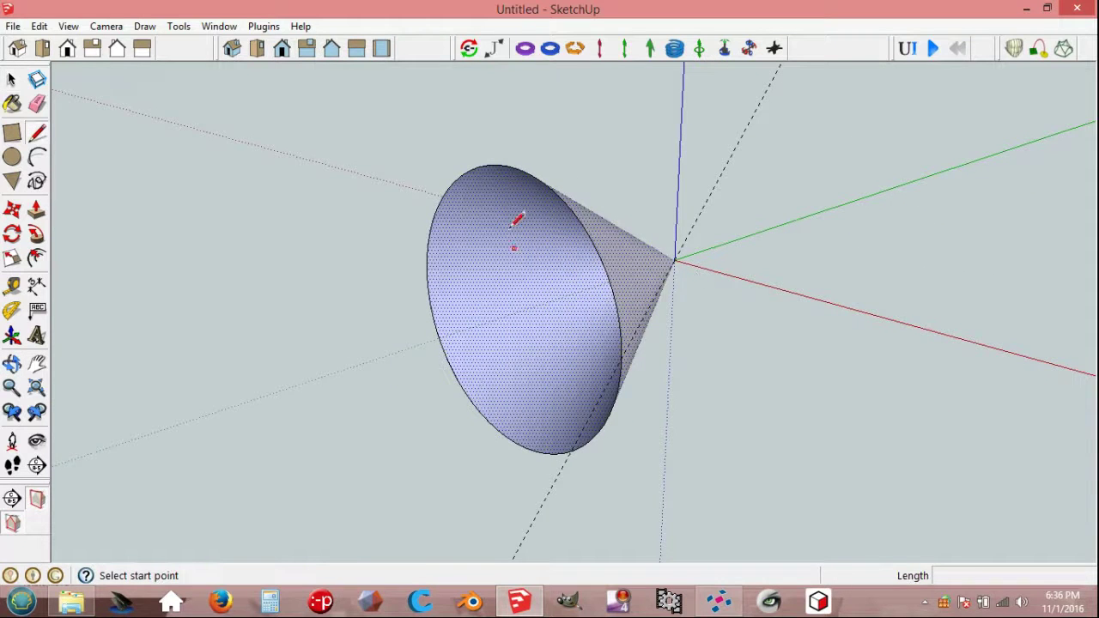
pyautogui.click(498, 165)
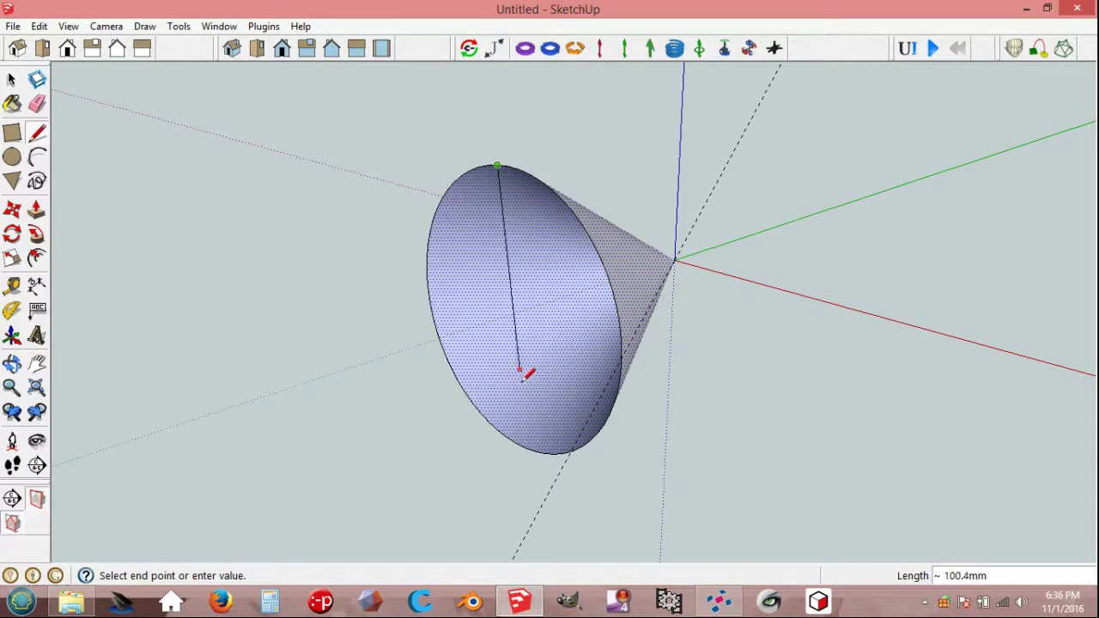
pyautogui.click(526, 447)
pyautogui.press('space')
pyautogui.press('e')
pyautogui.click(515, 318)
pyautogui.press('space')
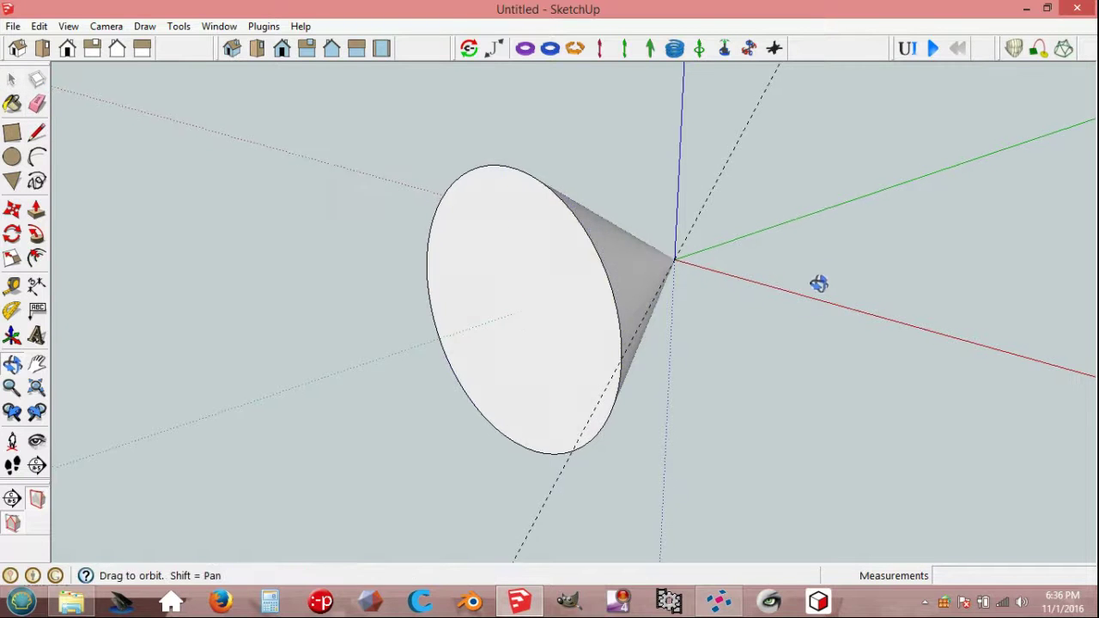
# Step: Make the whole cone a single group
pyautogui.moveTo(819, 285); pyautogui.dragTo(567, 328, button='middle')
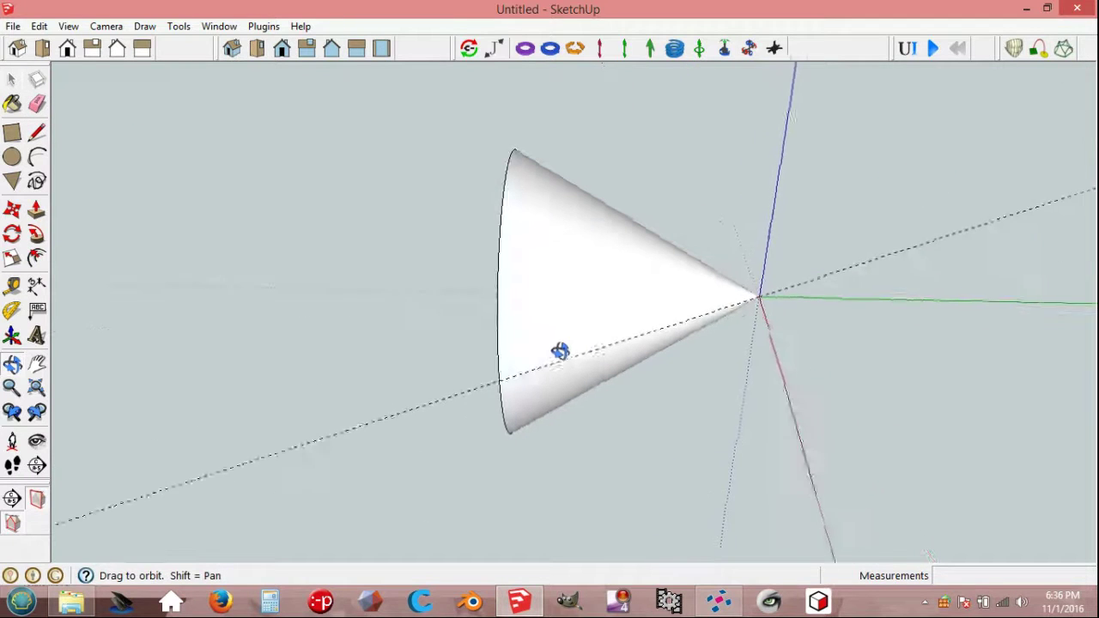
pyautogui.click(589, 274)
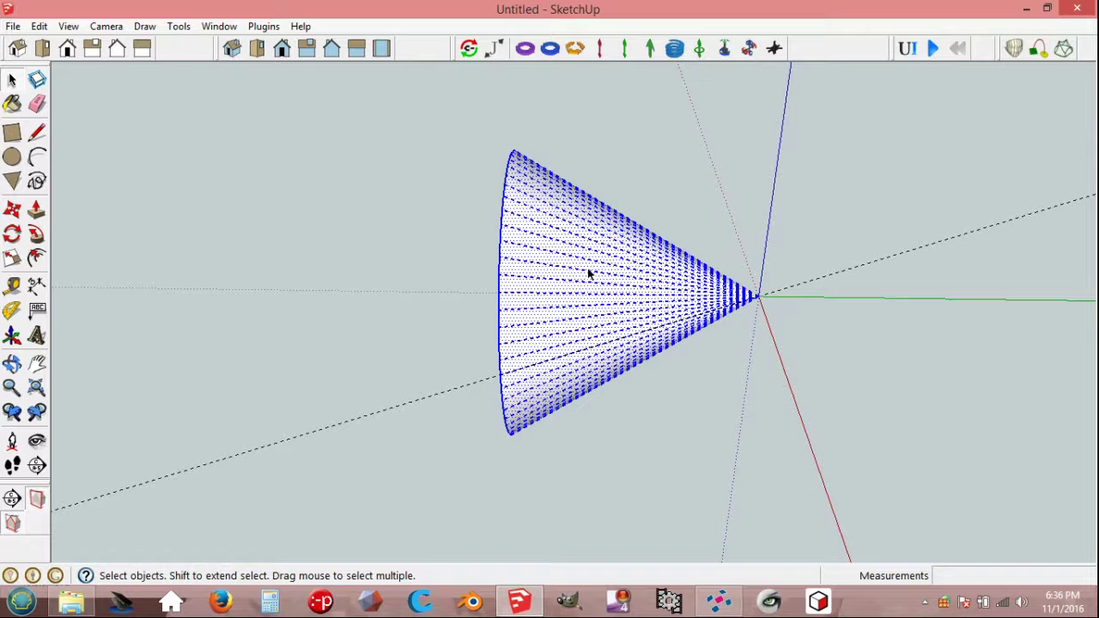
pyautogui.rightClick(589, 274)
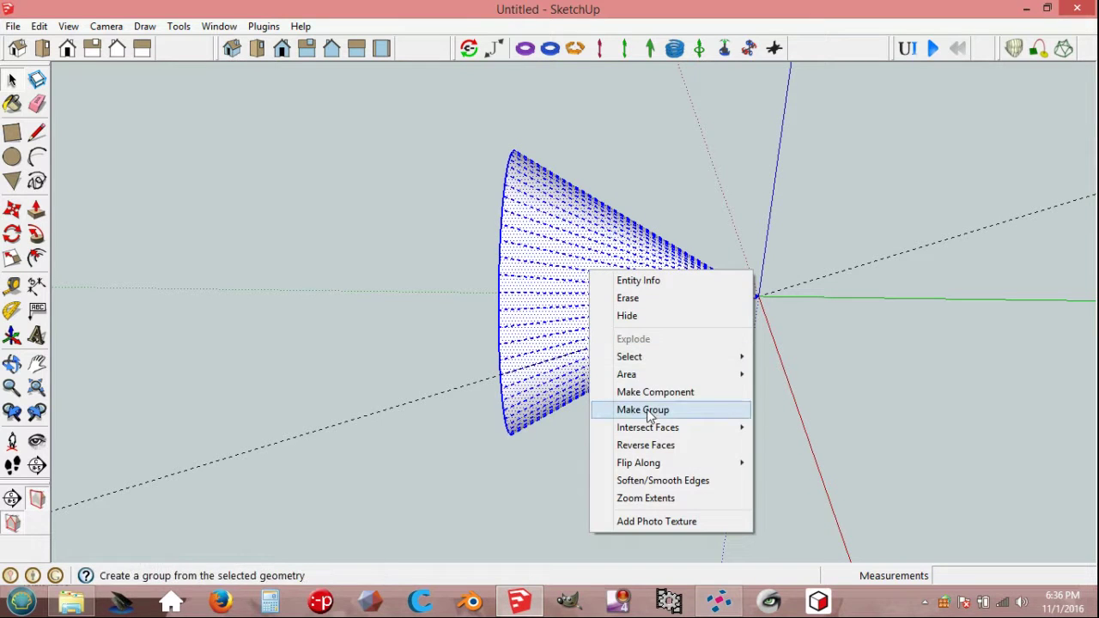
pyautogui.click(646, 410)
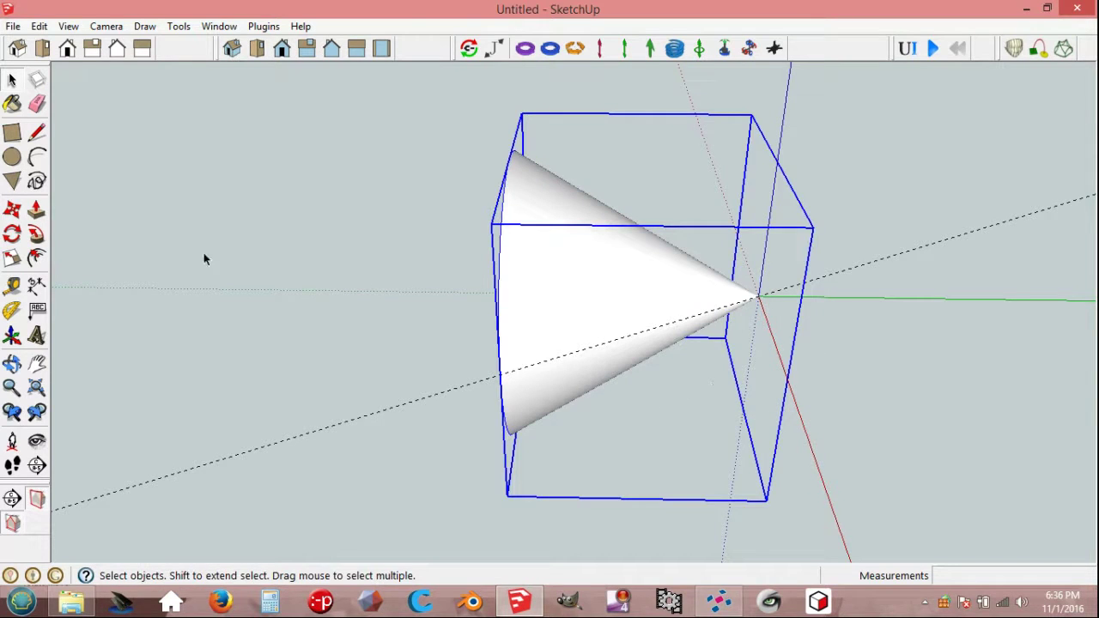
pyautogui.click(12, 233)
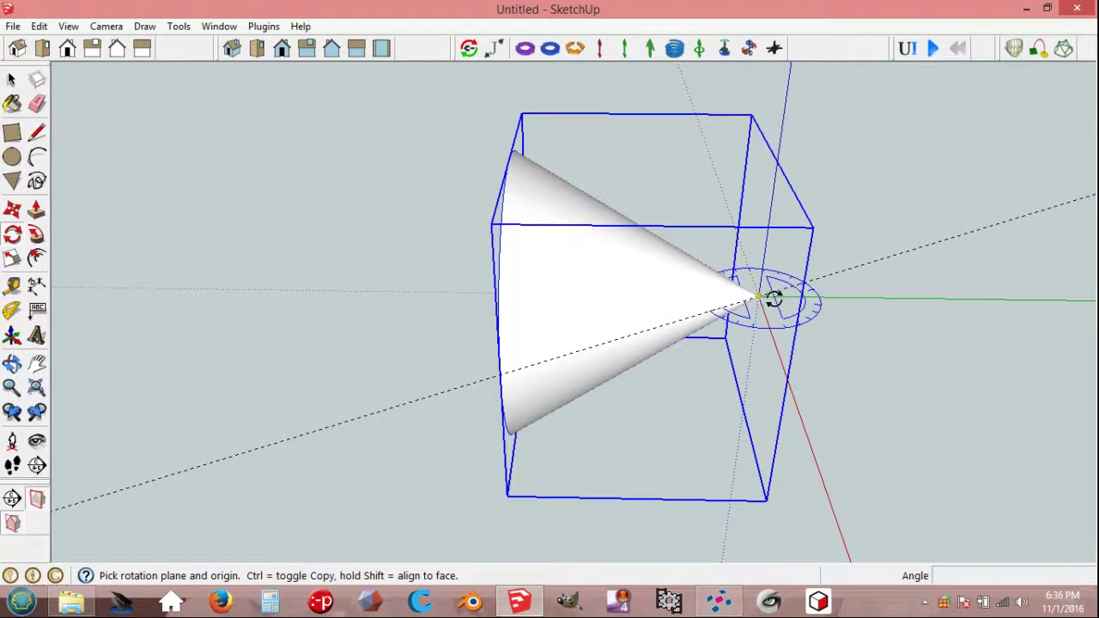
# Step: Rotate-copy the cone 60° about the green axis at its apex, repeated *5
pyautogui.click(759, 298)
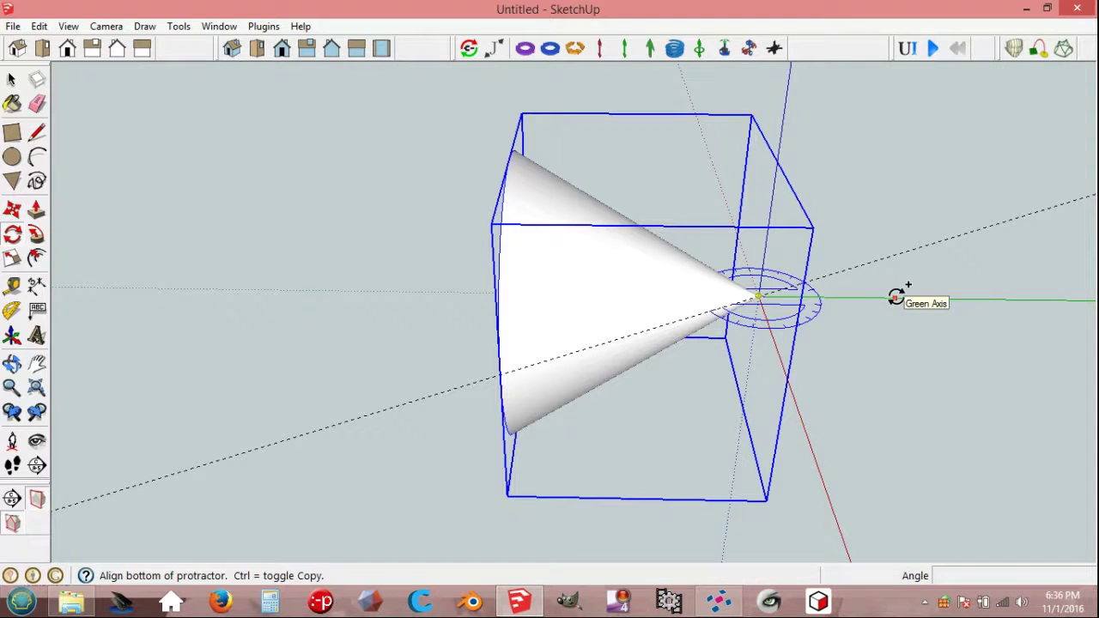
pyautogui.click(908, 295)
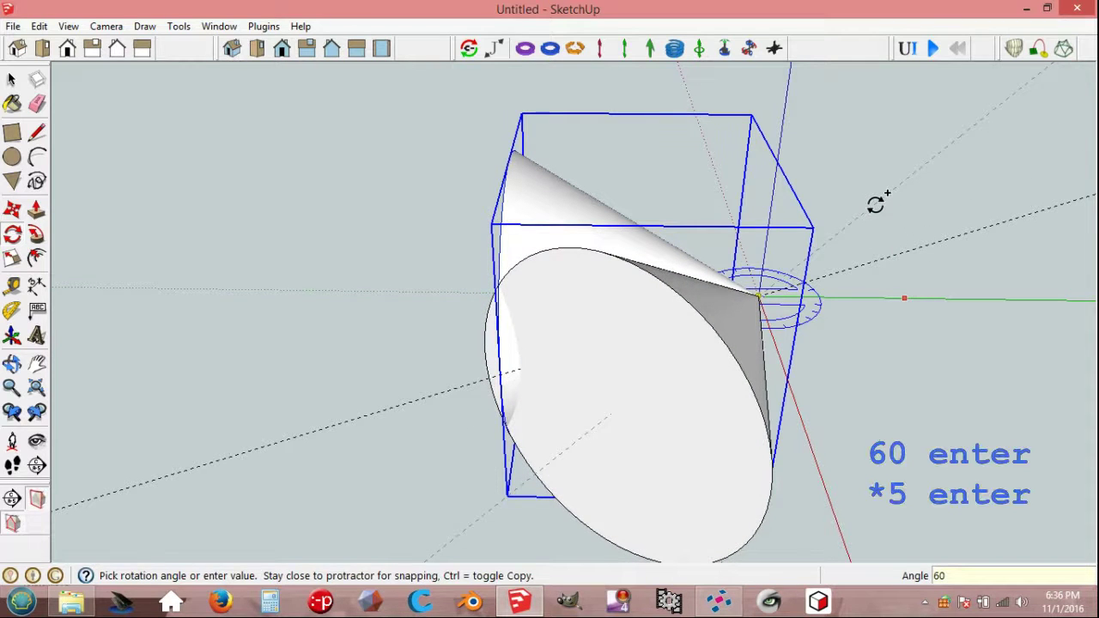
pyautogui.press('Return')
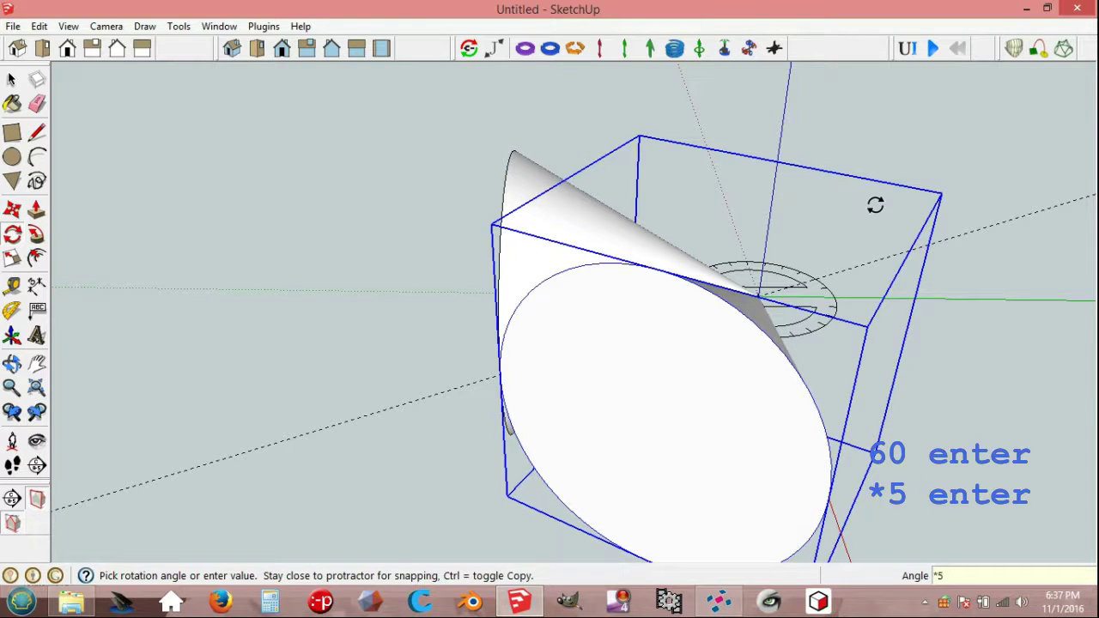
pyautogui.press('Return')
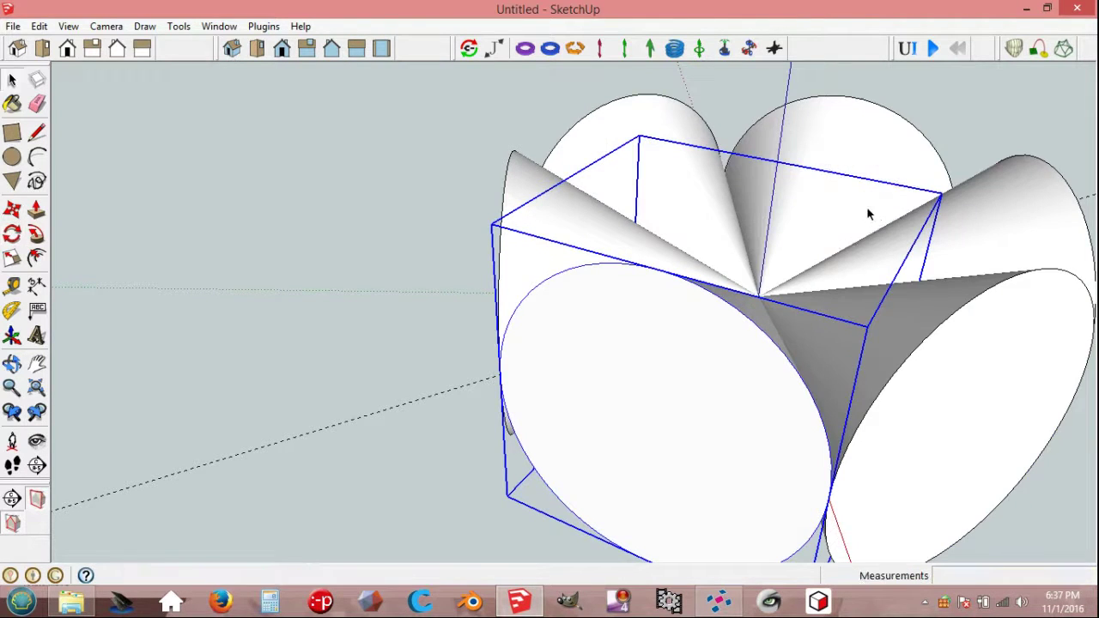
pyautogui.press('space')
pyautogui.scroll(-3, 846, 232)
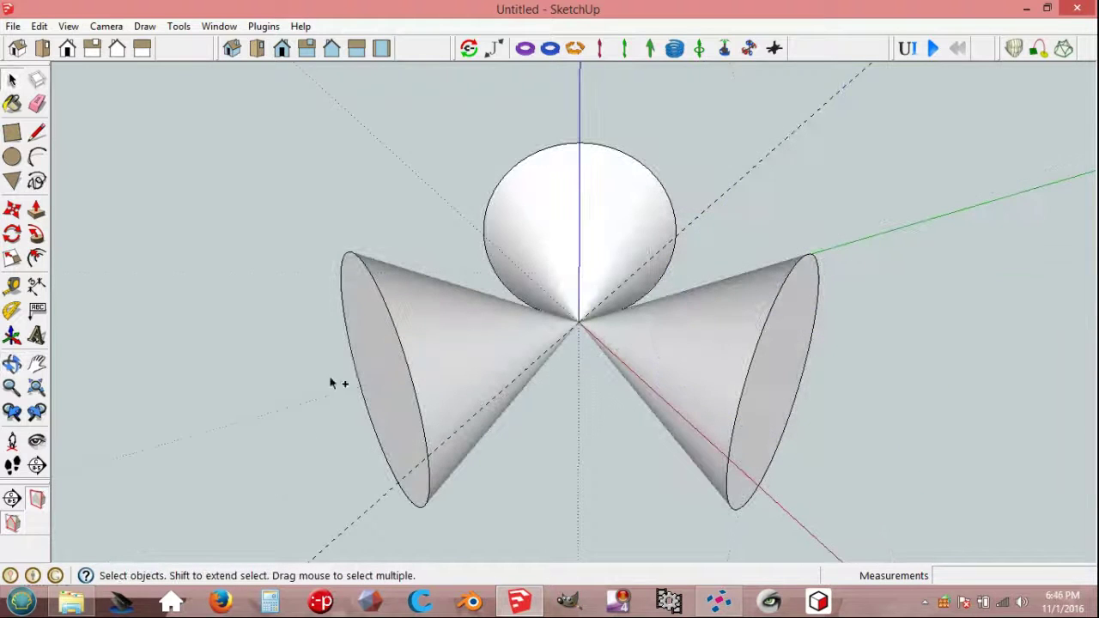
# Step: Group the two cones and the sphere together
pyautogui.click(392, 285)
pyautogui.keyDown('ctrl'); pyautogui.click(566, 164); pyautogui.keyUp('ctrl')
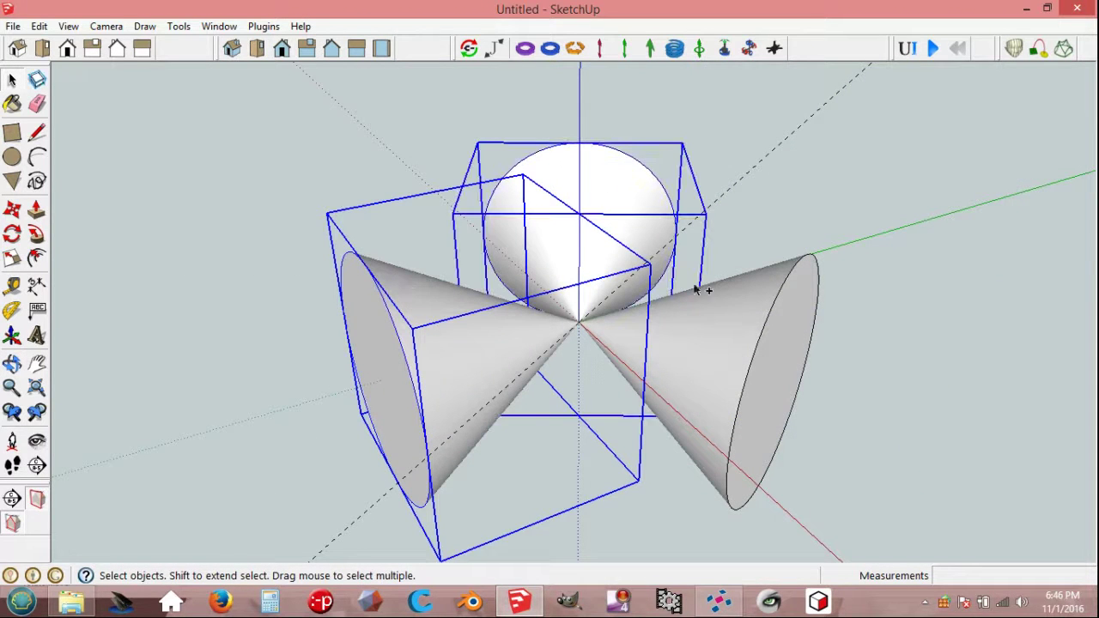
pyautogui.keyDown('ctrl'); pyautogui.click(761, 324); pyautogui.keyUp('ctrl')
pyautogui.rightClick(761, 324)
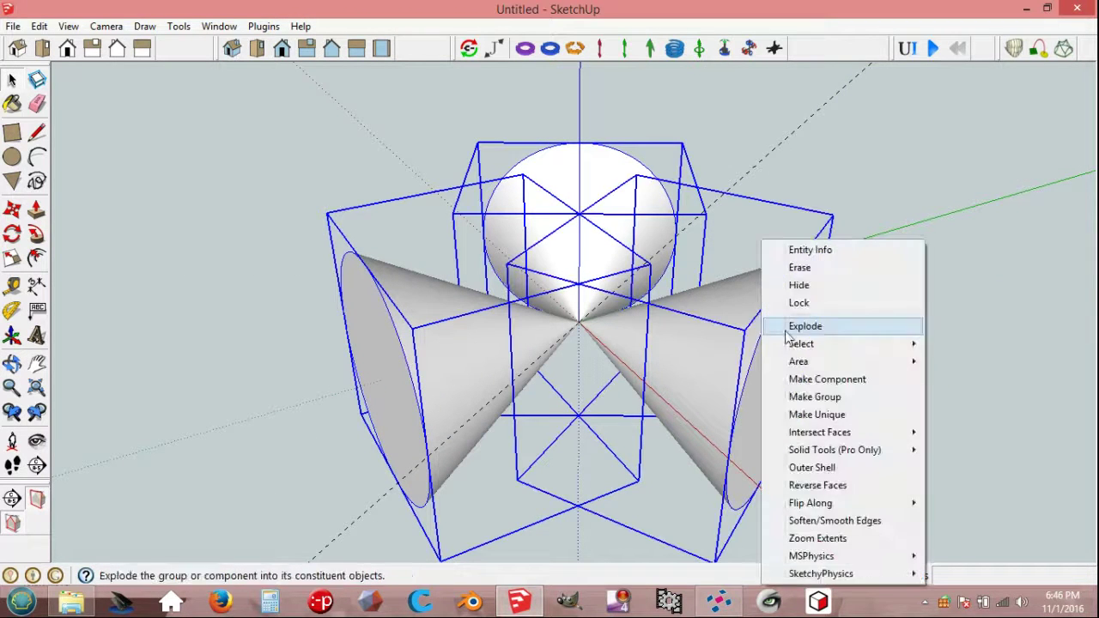
pyautogui.click(794, 396)
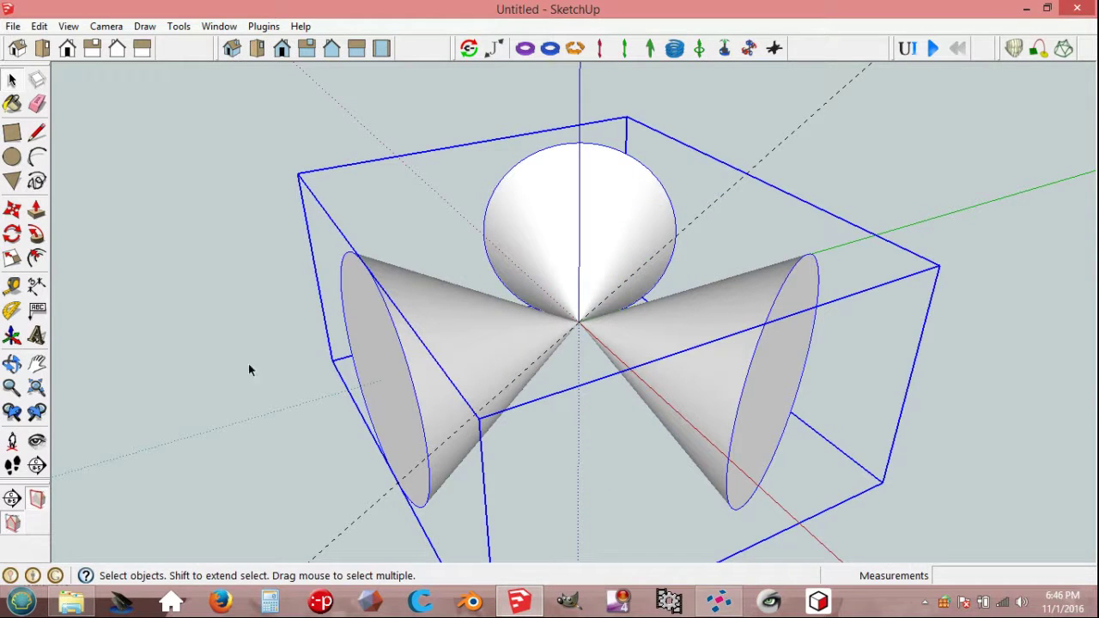
# Step: Draw 100 mm and 80 mm radius circles centred at the cones' apex
pyautogui.press('c')
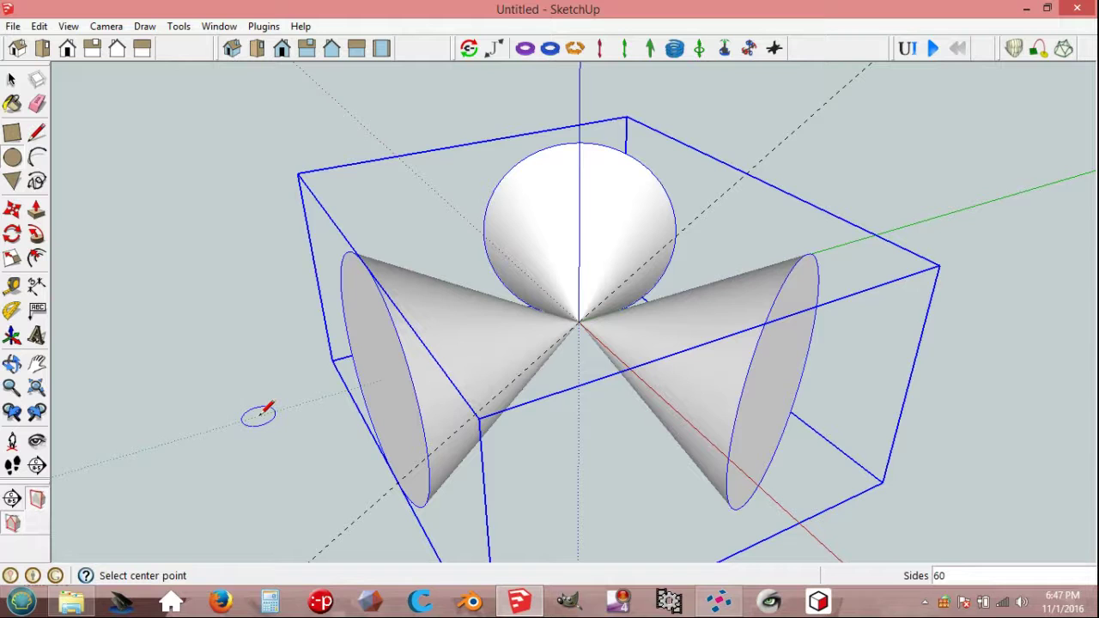
pyautogui.click(580, 321)
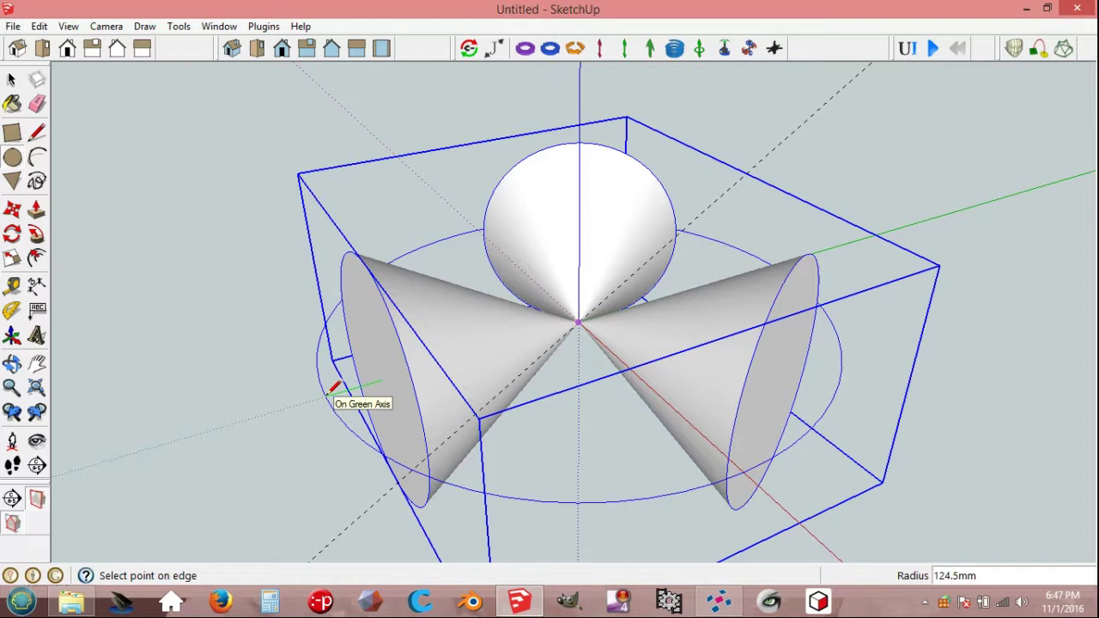
pyautogui.write('100')
pyautogui.press('Return')
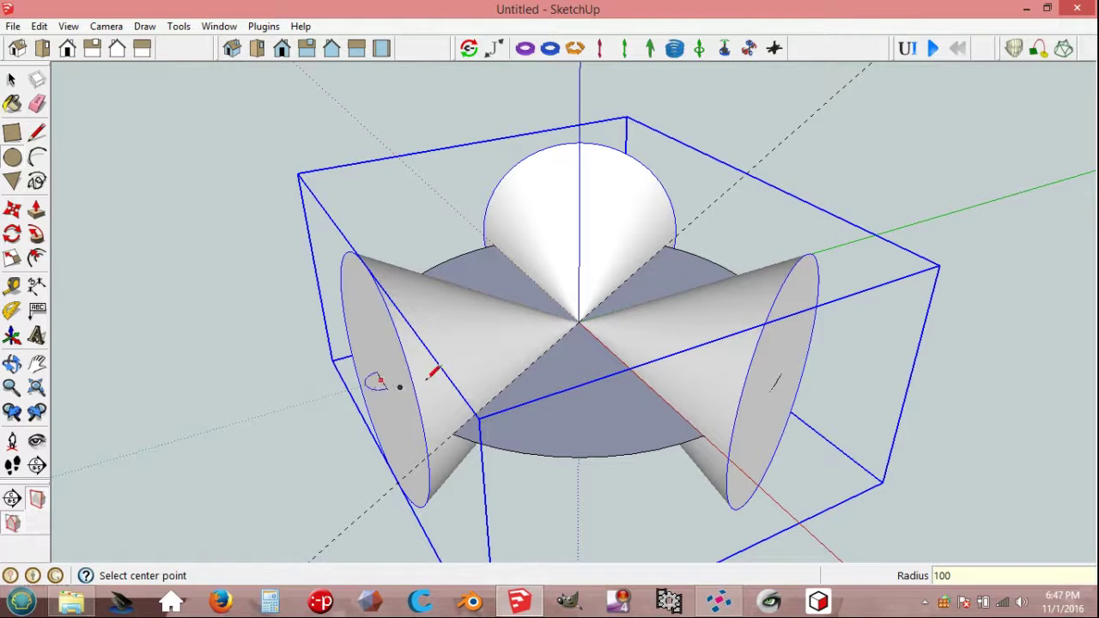
pyautogui.click(580, 320)
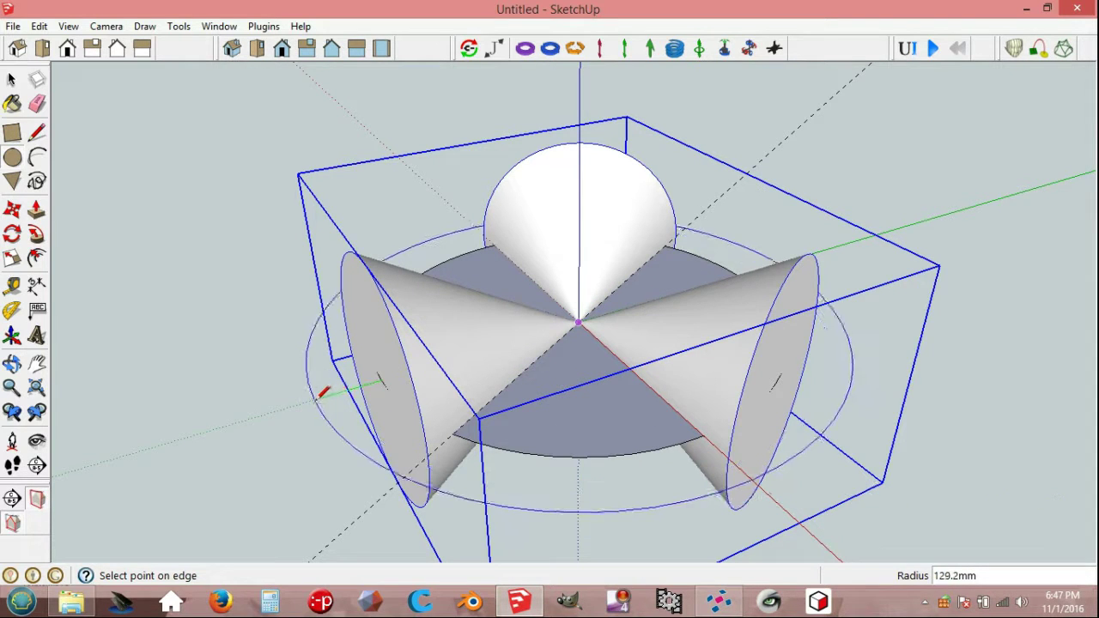
pyautogui.write('8')
pyautogui.press('Return')
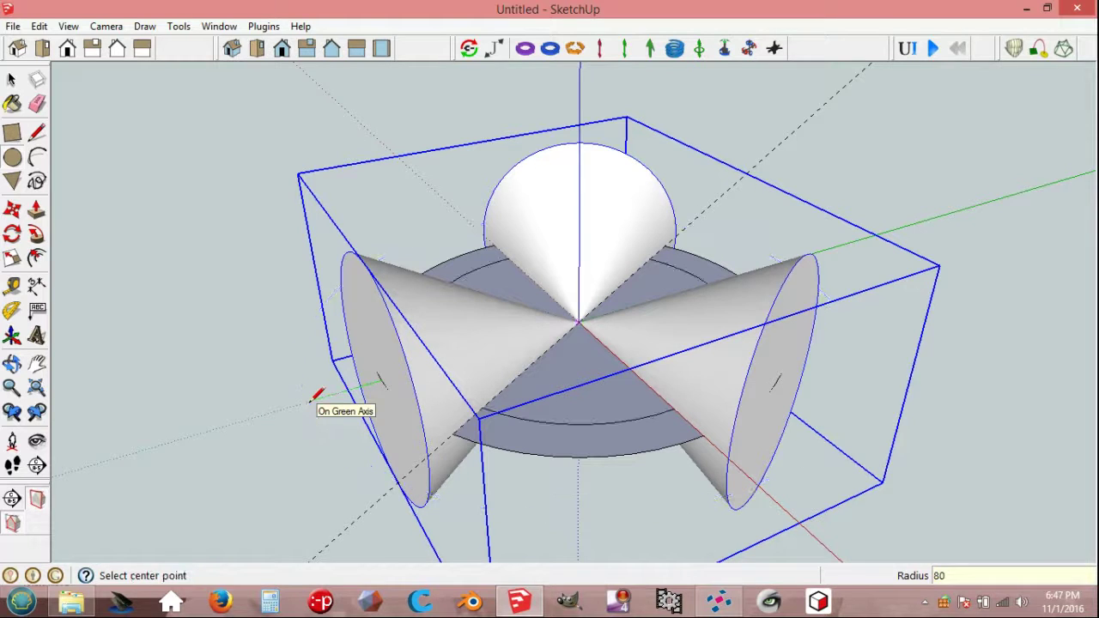
# Step: Delete the inner 80 mm disc to leave a 20 mm-wide ring
pyautogui.press('space')
pyautogui.click(571, 374)
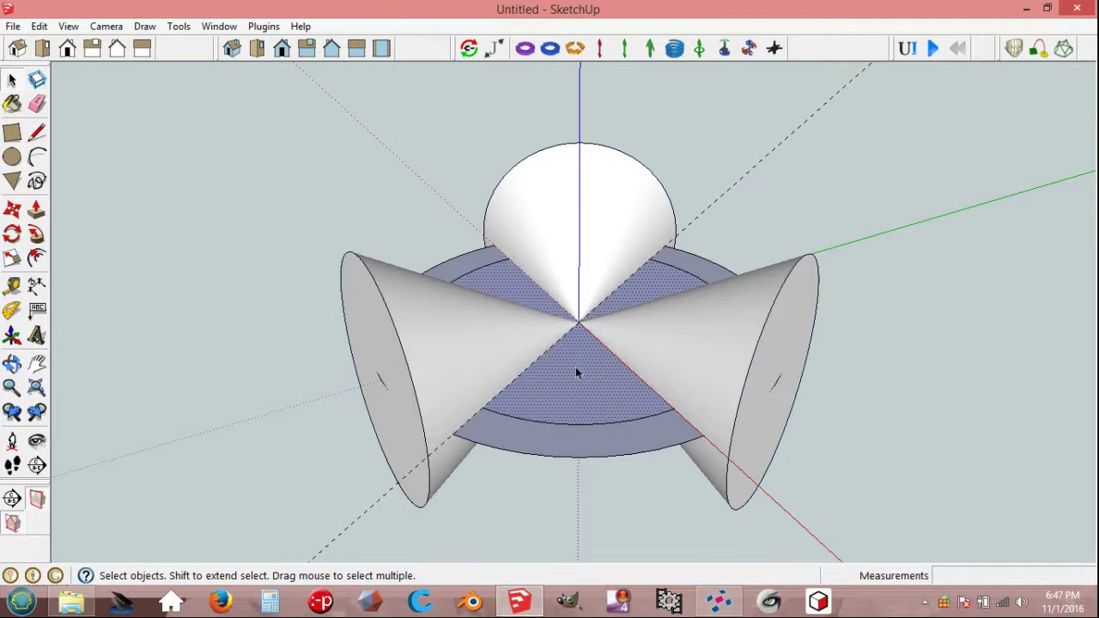
pyautogui.press('Delete')
pyautogui.moveTo(567, 381)
pyautogui.mouseDown(button='middle')
pyautogui.moveTo(513, 257)
pyautogui.moveTo(512, 276)
pyautogui.mouseUp(button='middle')
# Step: Push/pull the ring face 150 mm downward into a tube, then select the cones-and-sphere group
pyautogui.click(527, 281)
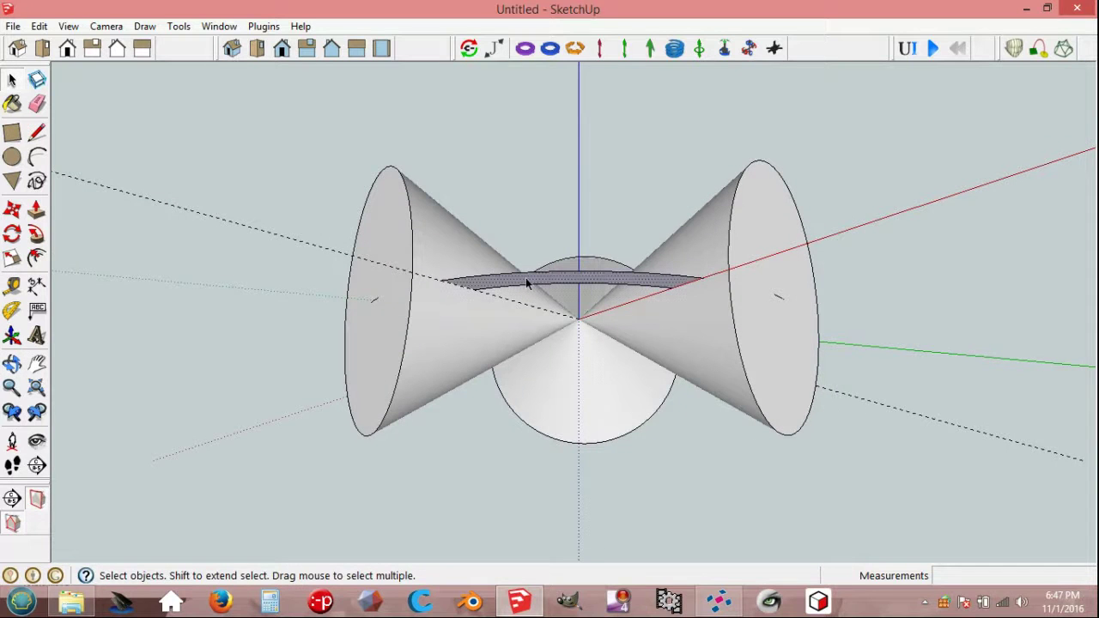
pyautogui.press('p')
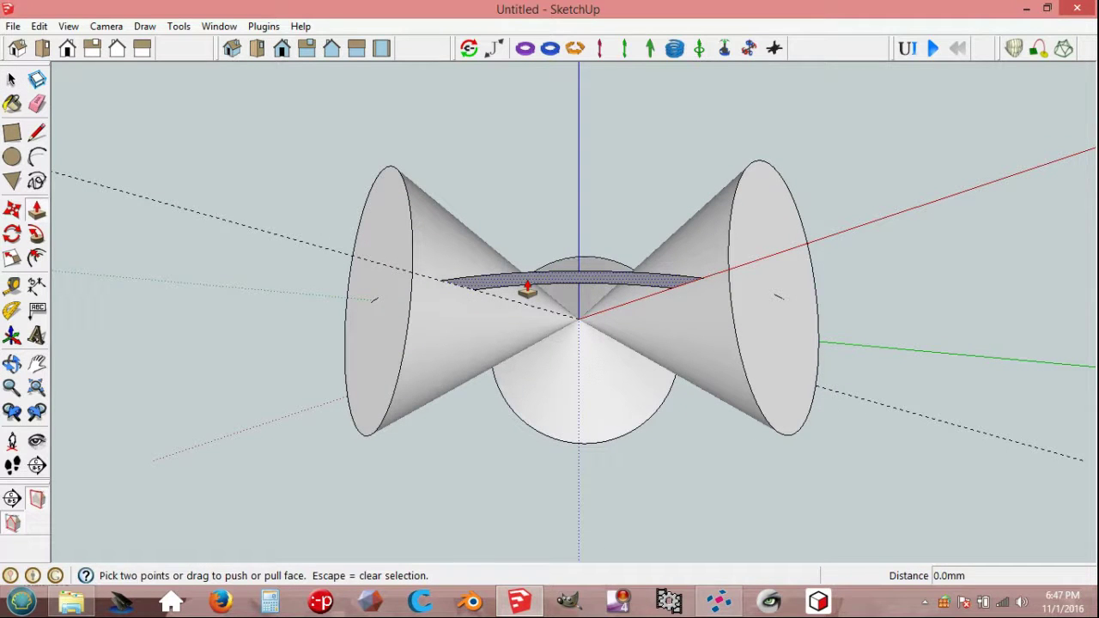
pyautogui.click(528, 289)
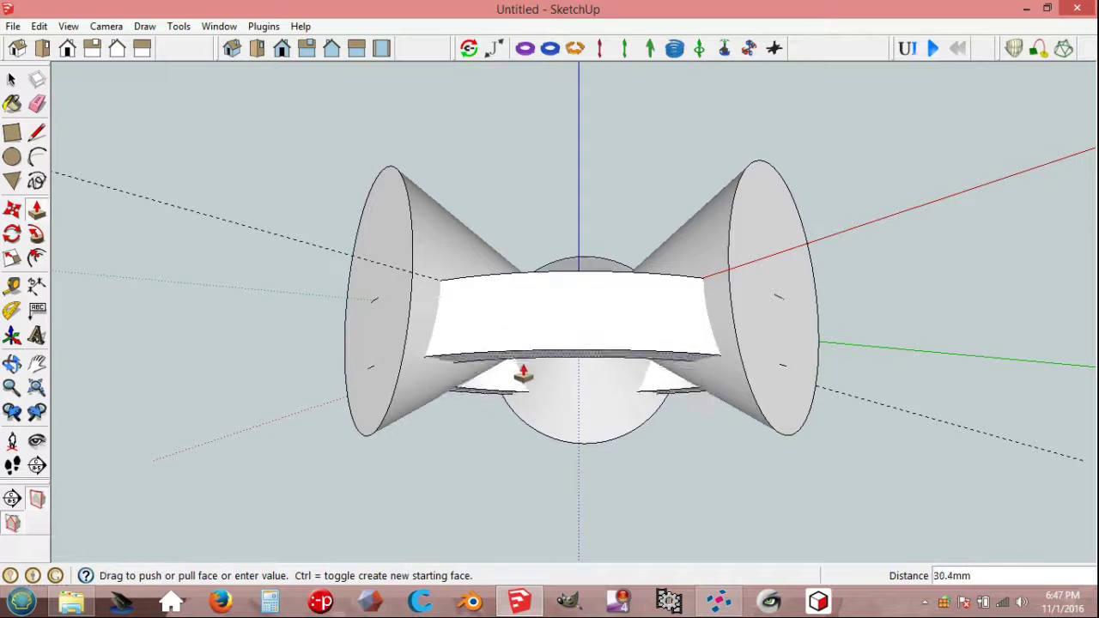
pyautogui.write('150')
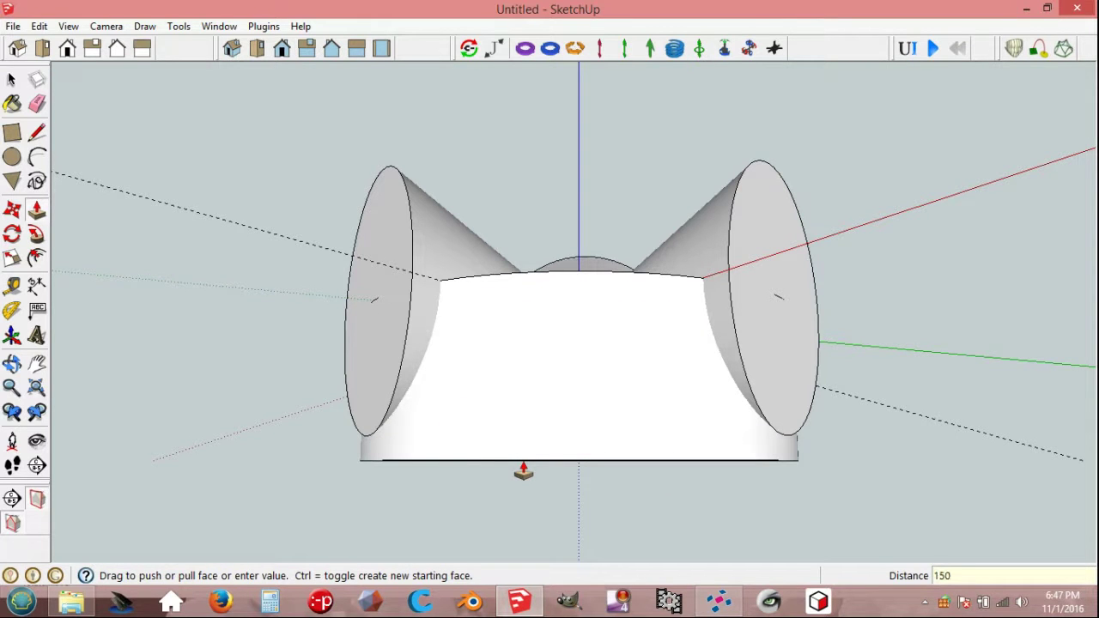
pyautogui.press('Return')
pyautogui.press('space')
pyautogui.scroll(-2, 525, 339)
pyautogui.moveTo(525, 332)
pyautogui.mouseDown(button='middle')
pyautogui.moveTo(526, 488)
pyautogui.moveTo(481, 417)
pyautogui.moveTo(584, 410)
pyautogui.moveTo(557, 360)
pyautogui.moveTo(493, 381)
pyautogui.moveTo(523, 356)
pyautogui.moveTo(531, 373)
pyautogui.mouseUp(button='middle')
pyautogui.click(530, 339)
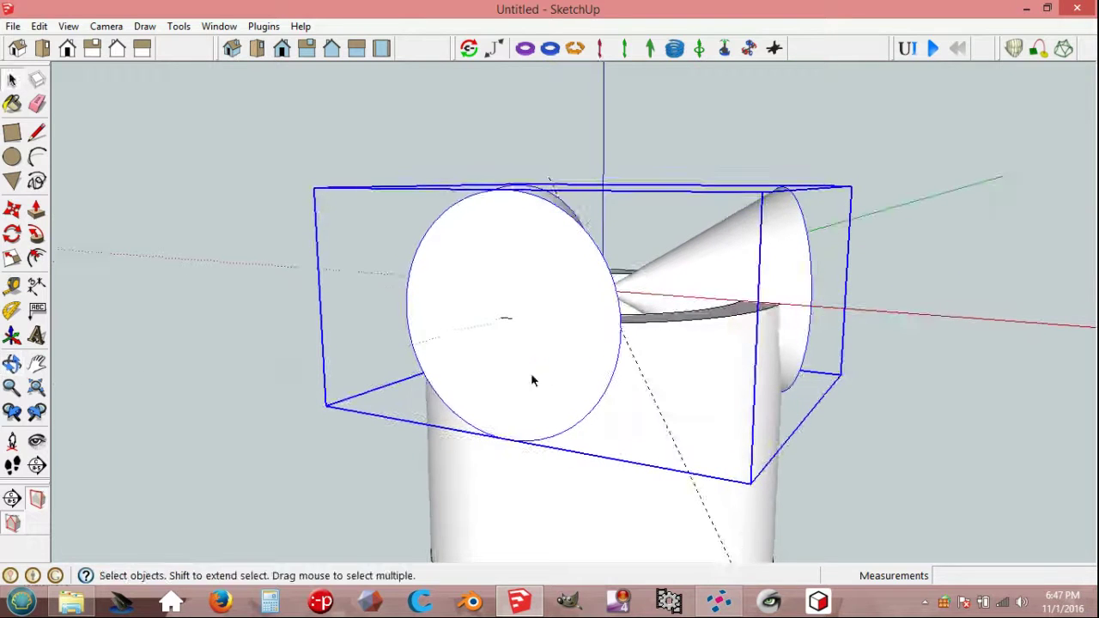
# Step: Show hidden geometry and move the cones-and-sphere group 25 mm down into the tube
pyautogui.click(68, 26)
pyautogui.click(103, 86)
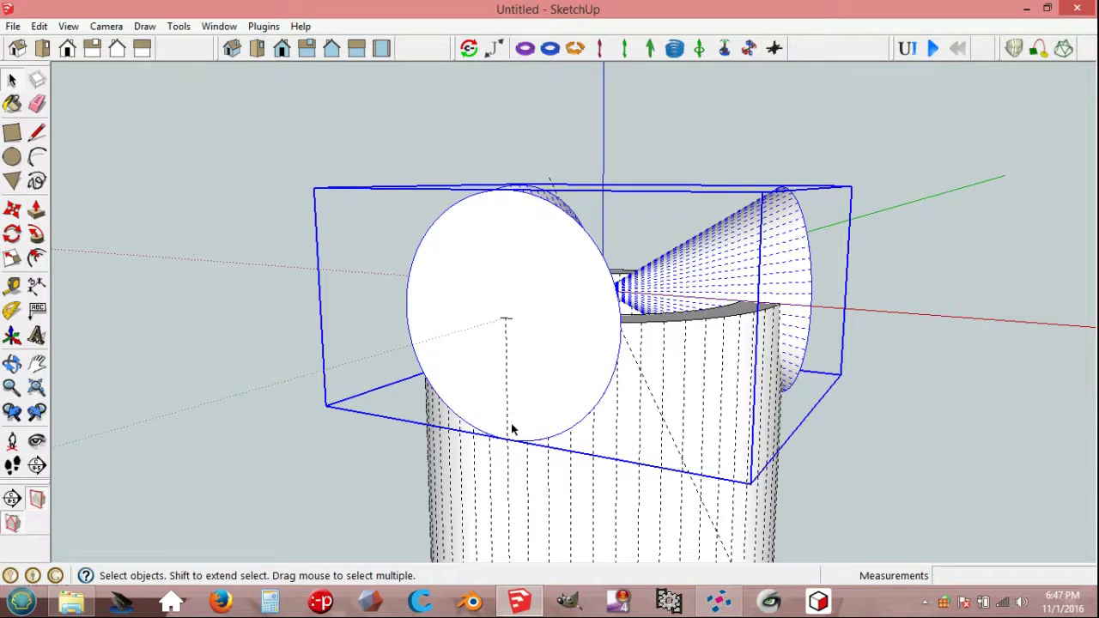
pyautogui.press('m')
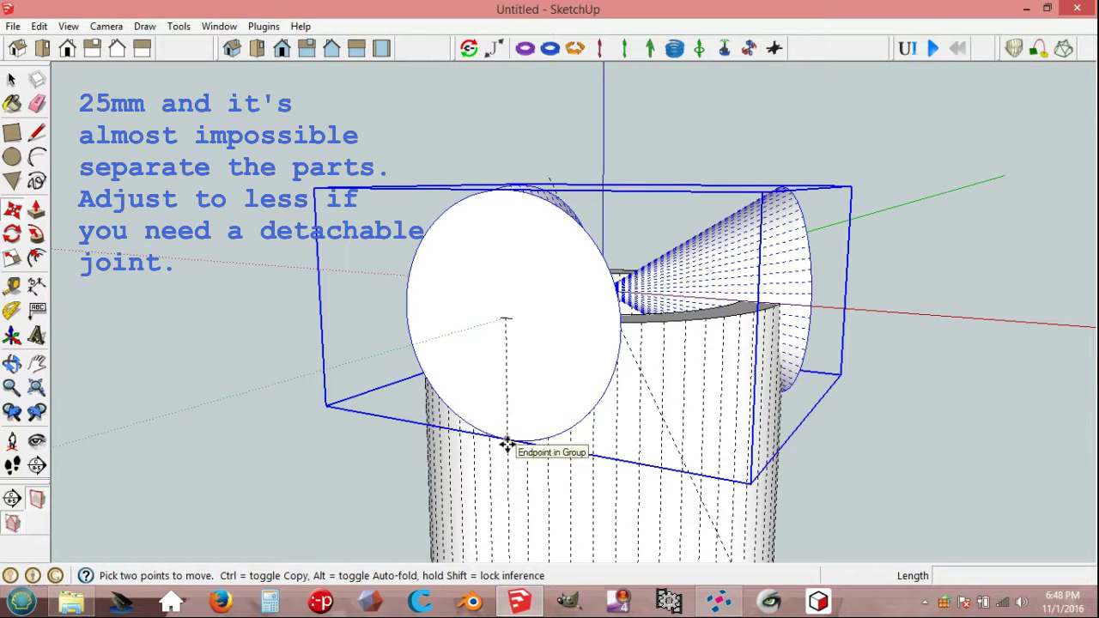
pyautogui.click(507, 444)
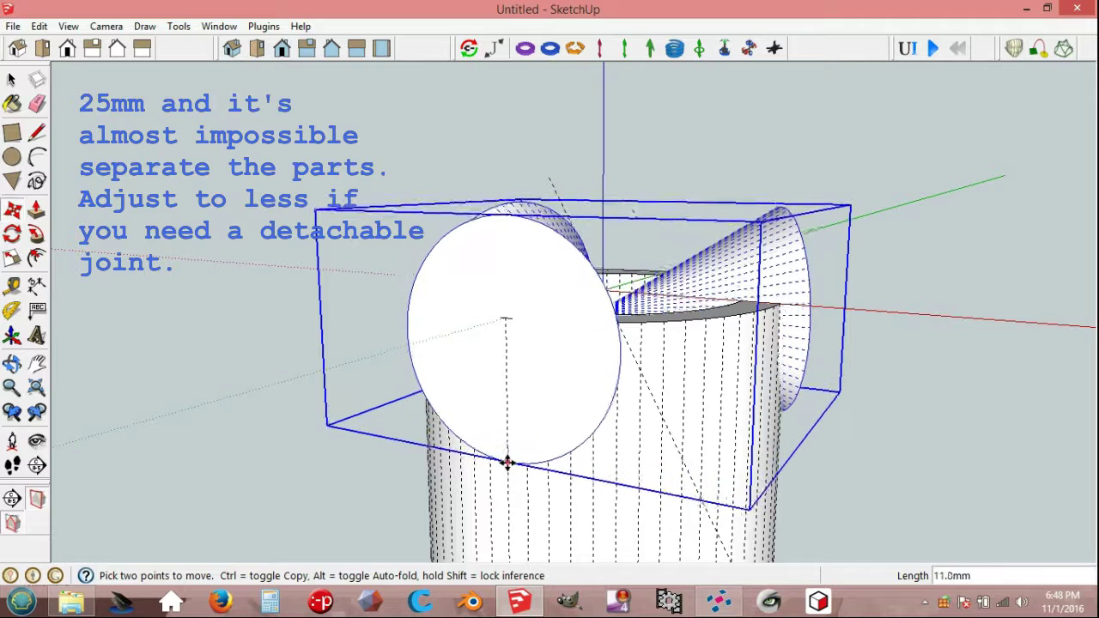
pyautogui.write('2')
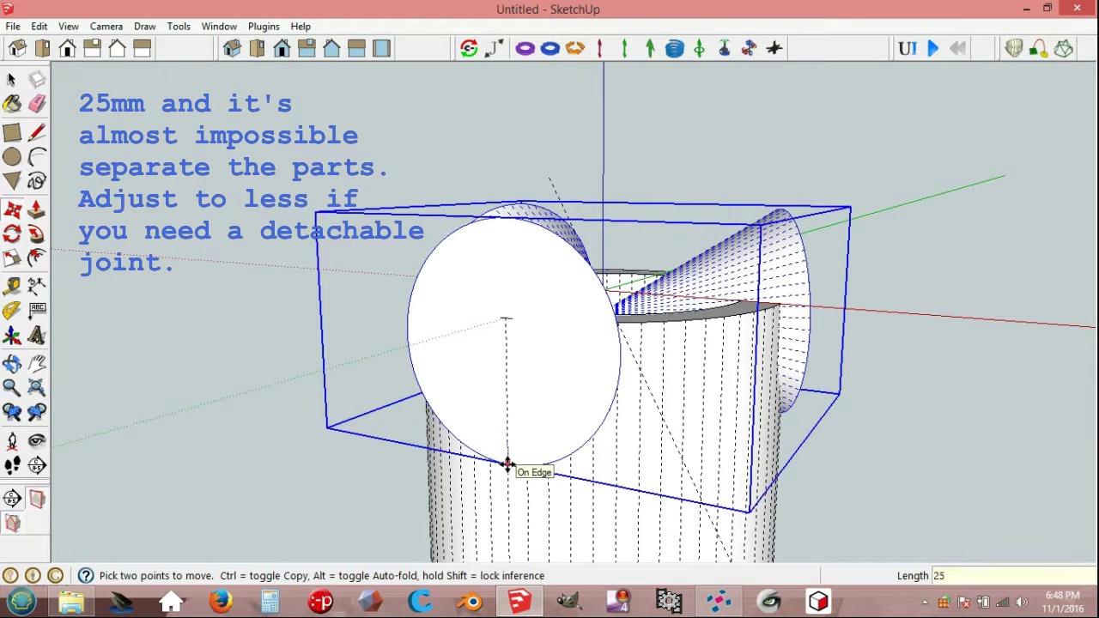
pyautogui.write('5')
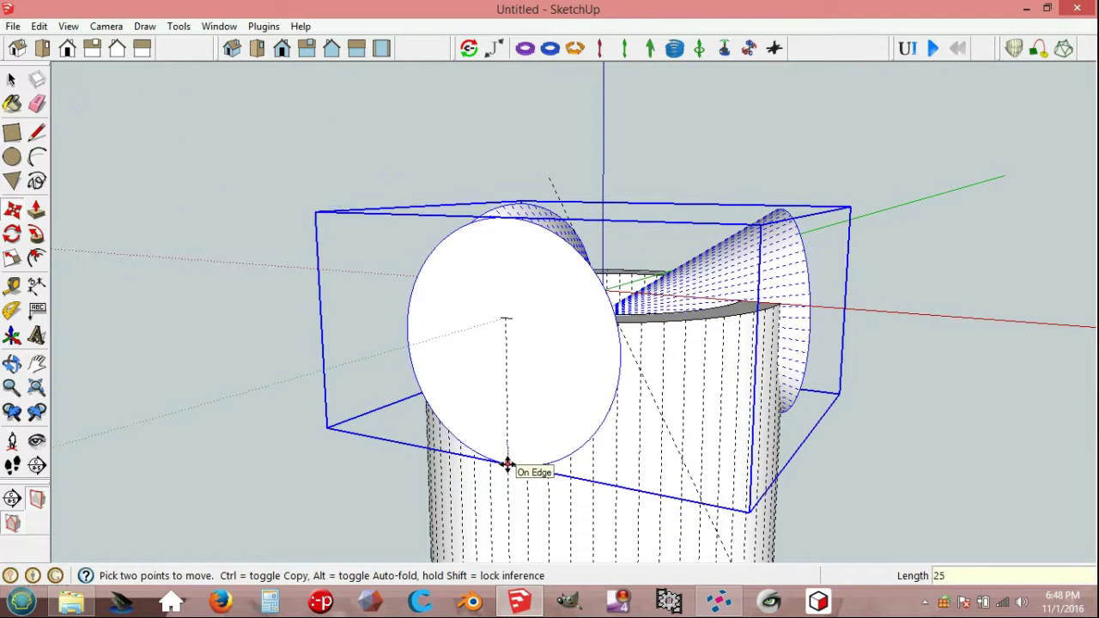
pyautogui.press('Return')
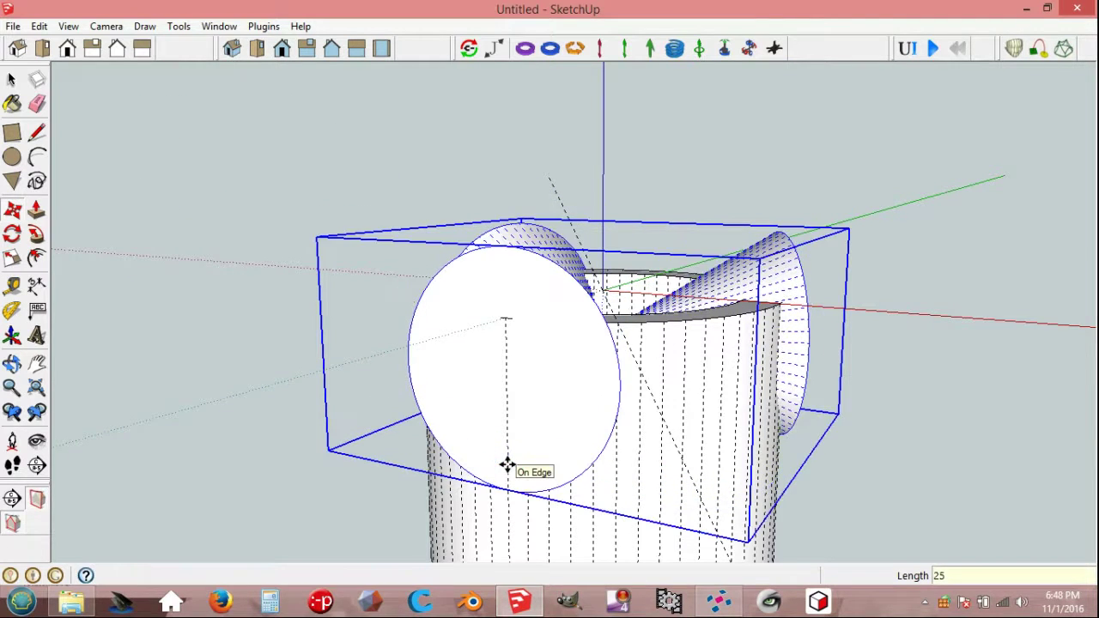
pyautogui.press('space')
# Step: Intersect the group's faces with the model
pyautogui.rightClick(549, 376)
pyautogui.moveTo(608, 276)
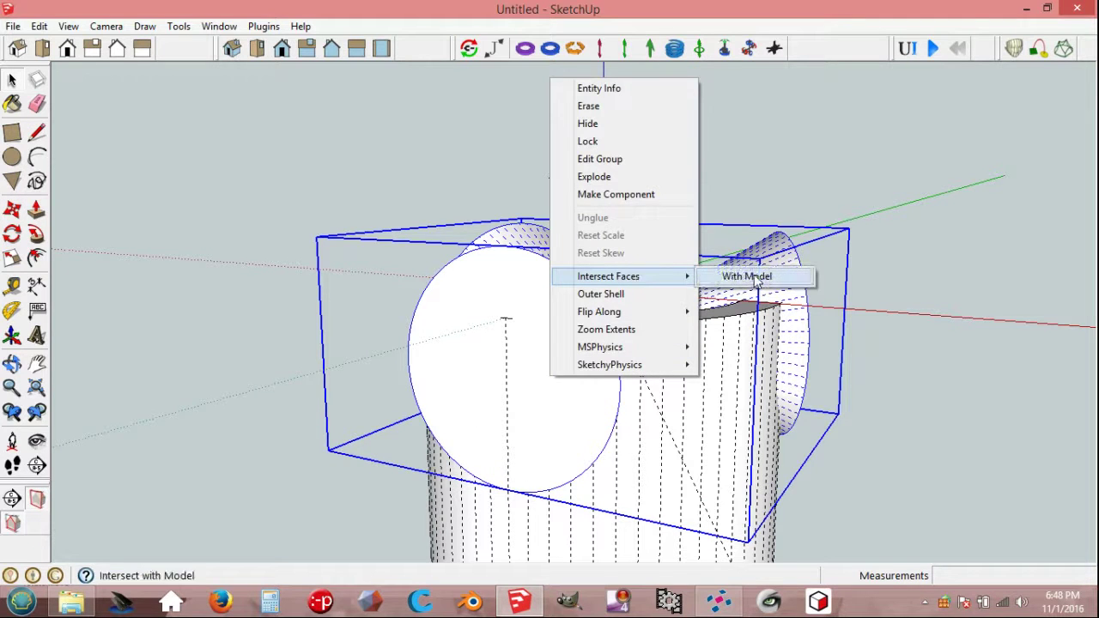
pyautogui.click(752, 277)
pyautogui.moveTo(974, 369); pyautogui.dragTo(587, 341, button='middle')
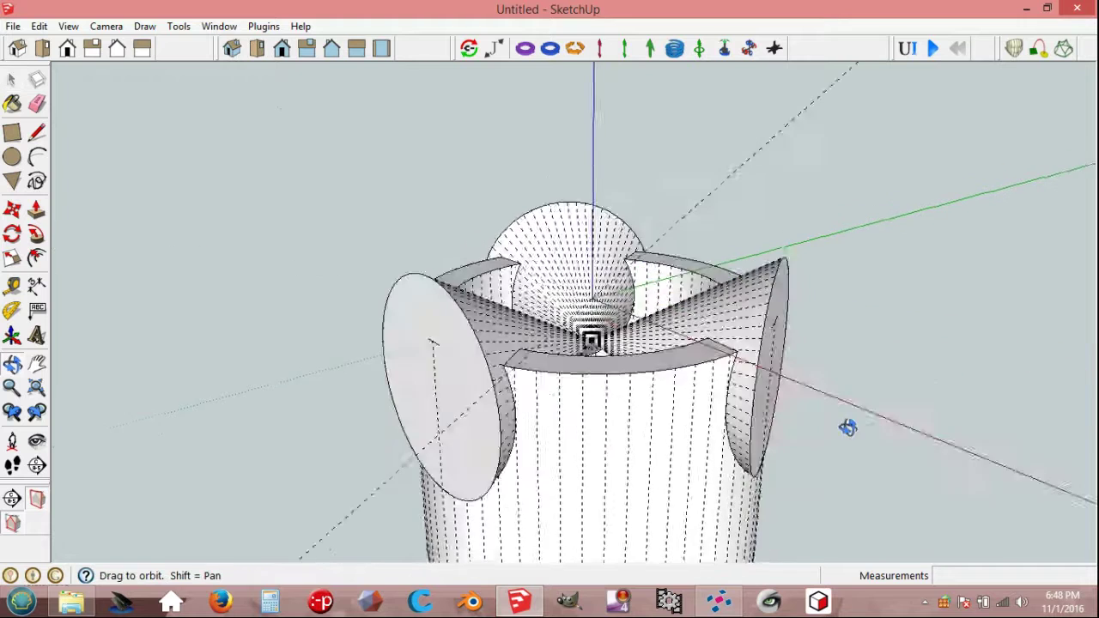
# Step: Hide hidden geometry and explode the cones-and-sphere group
pyautogui.click(68, 26)
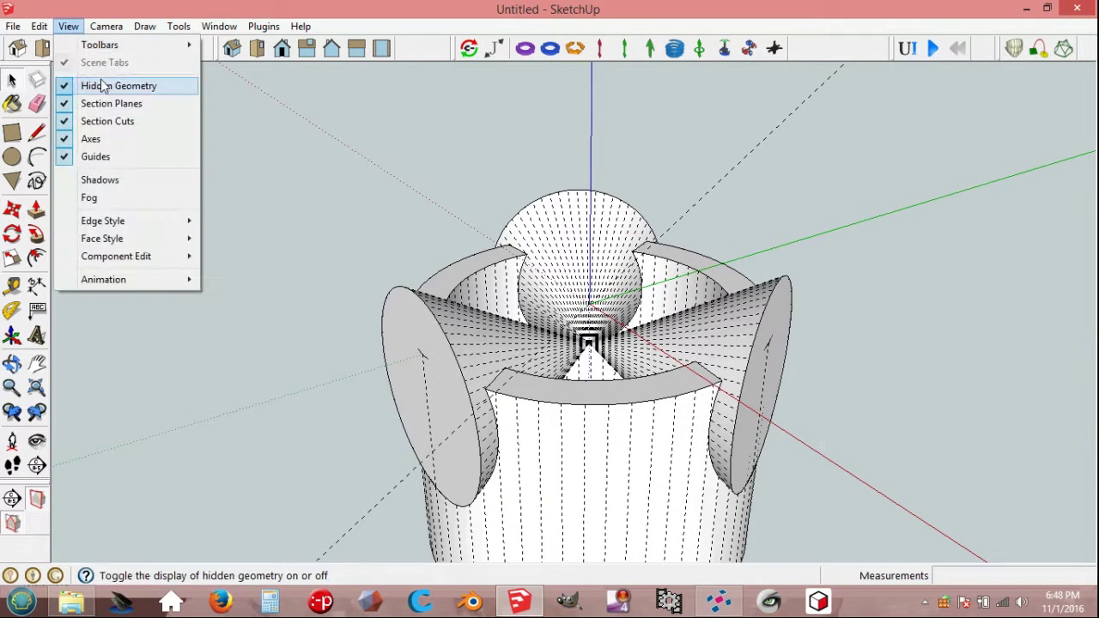
pyautogui.click(101, 88)
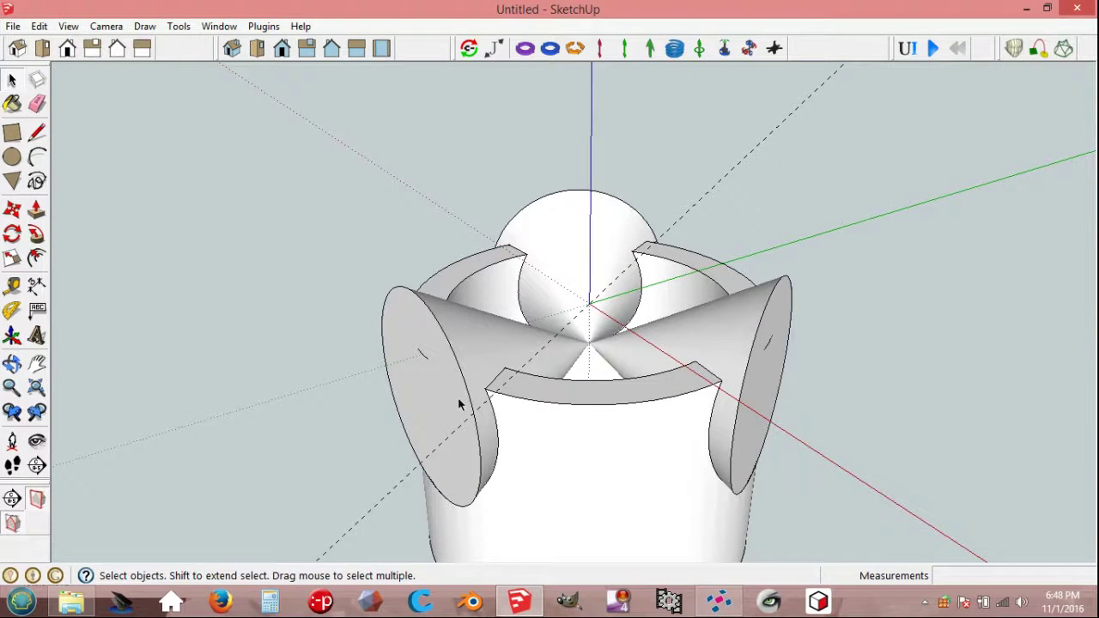
pyautogui.click(487, 347)
pyautogui.rightClick(487, 348)
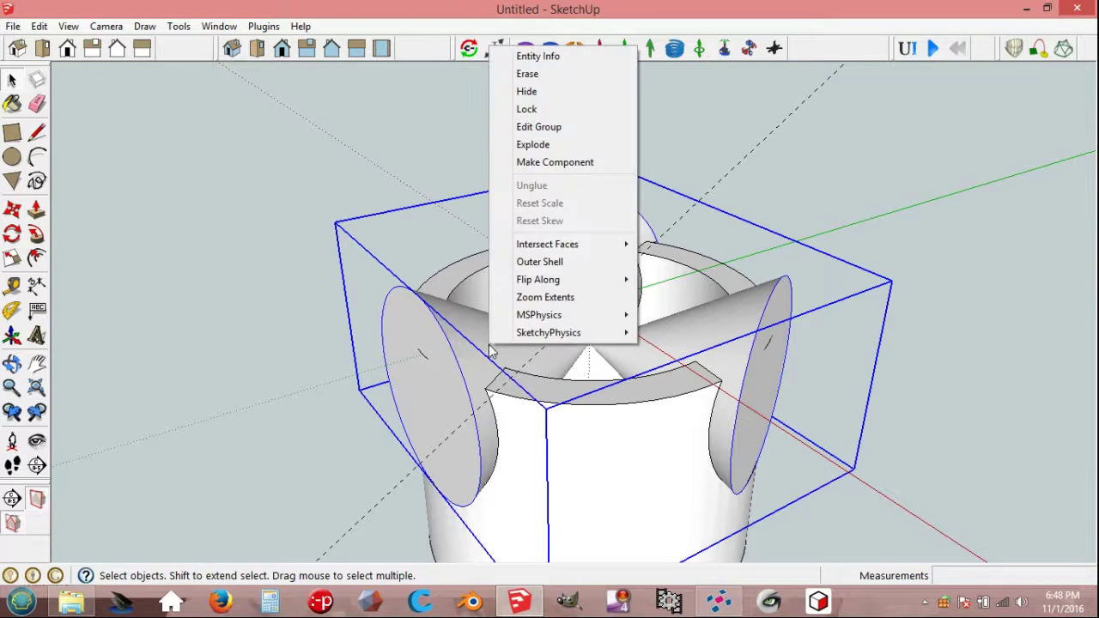
pyautogui.click(542, 147)
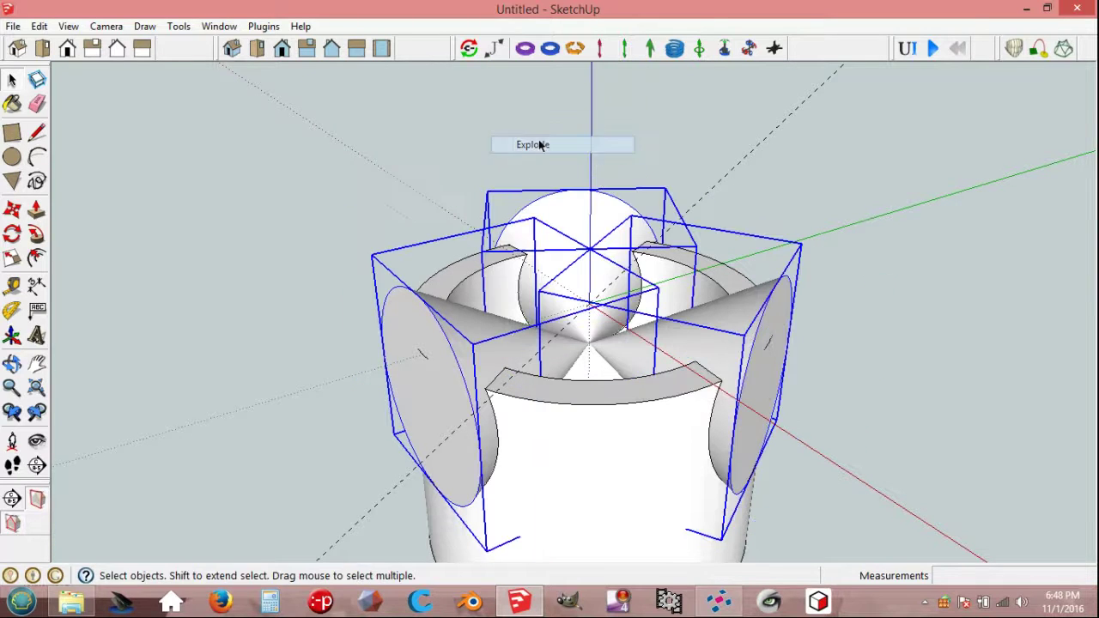
# Step: Explode the left cone, sphere and right cone groups into loose geometry
pyautogui.click(303, 318)
pyautogui.click(451, 324)
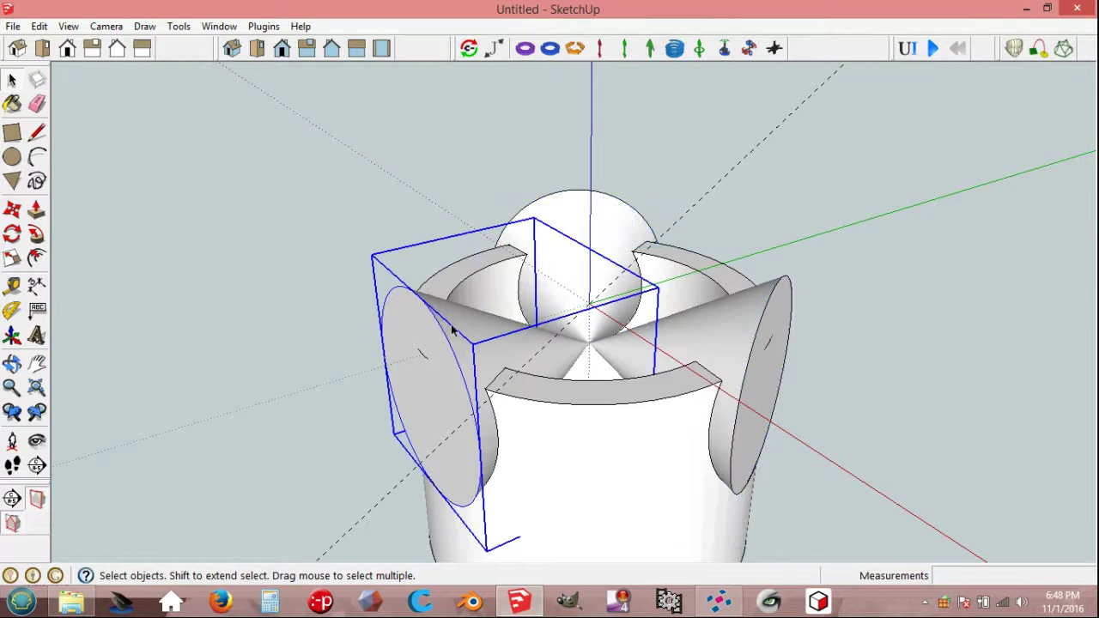
pyautogui.rightClick(451, 323)
pyautogui.click(506, 126)
pyautogui.click(589, 214)
pyautogui.rightClick(589, 213)
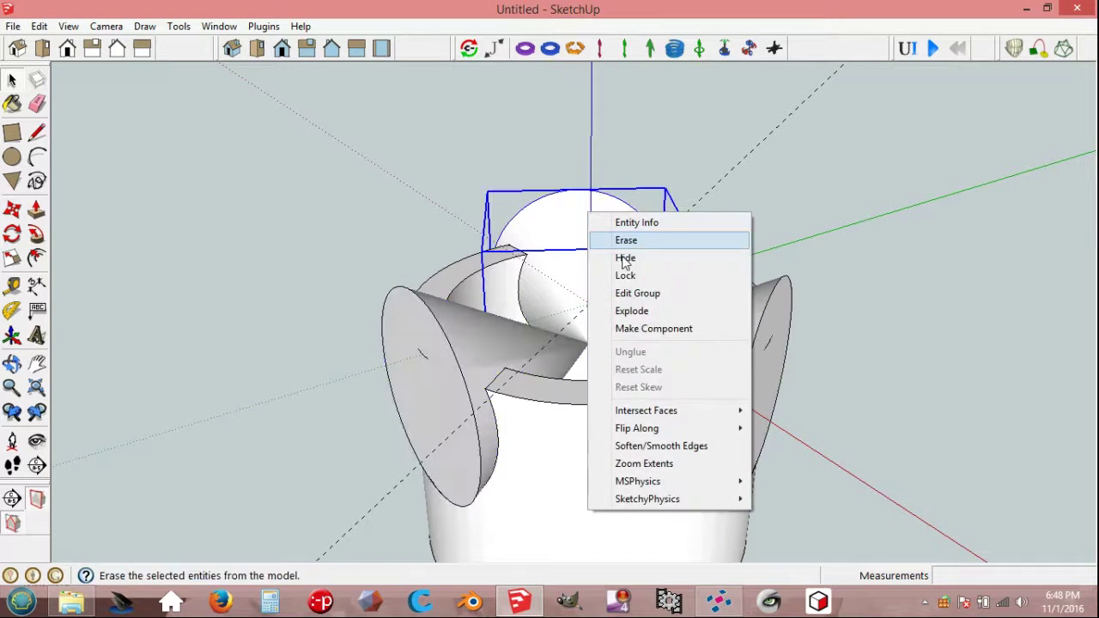
pyautogui.click(635, 311)
pyautogui.click(758, 322)
pyautogui.rightClick(758, 322)
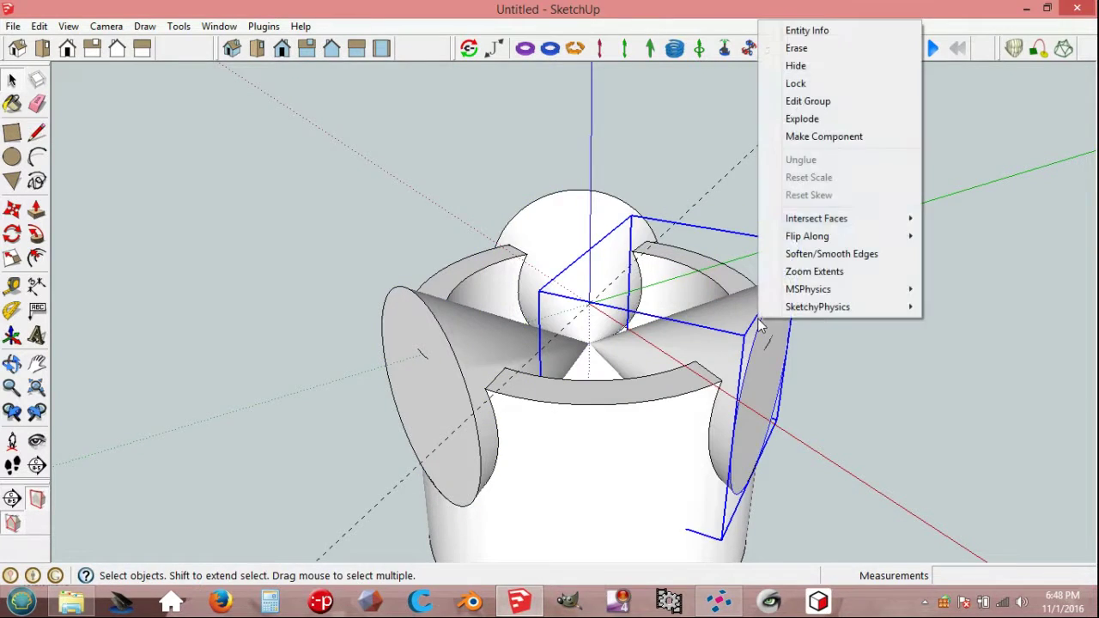
pyautogui.click(824, 118)
pyautogui.click(889, 319)
pyautogui.moveTo(878, 319)
pyautogui.mouseDown(button='middle')
pyautogui.moveTo(765, 441)
pyautogui.moveTo(773, 430)
pyautogui.moveTo(812, 426)
pyautogui.moveTo(783, 478)
pyautogui.moveTo(724, 444)
pyautogui.mouseUp(button='middle')
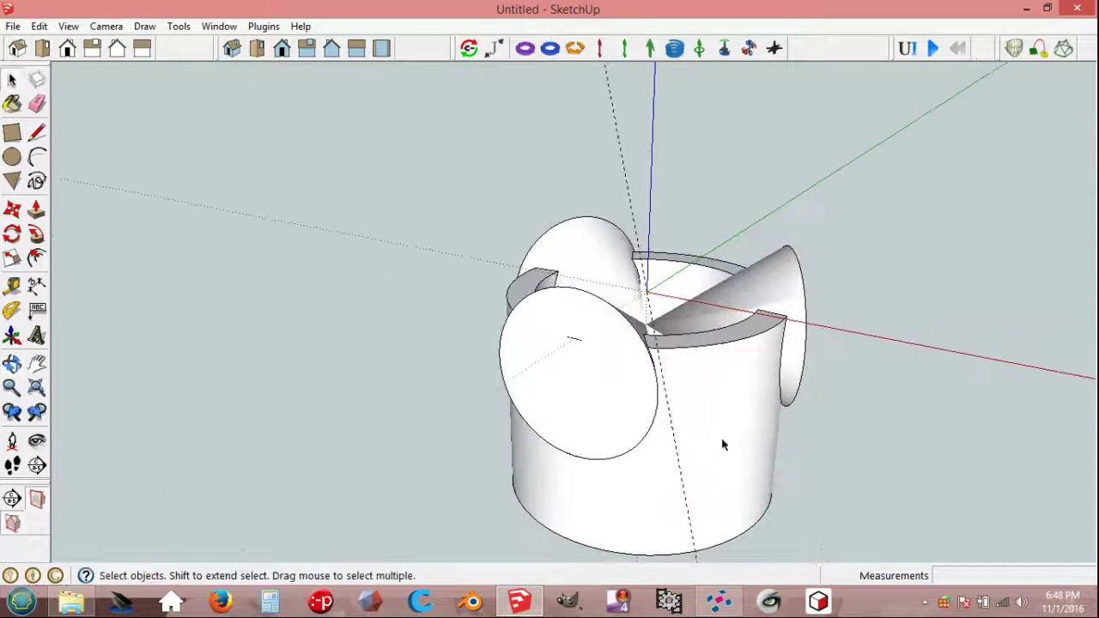
# Step: Delete the leftover circular and cone faces inside the cup
pyautogui.click(594, 391)
pyautogui.press('Delete')
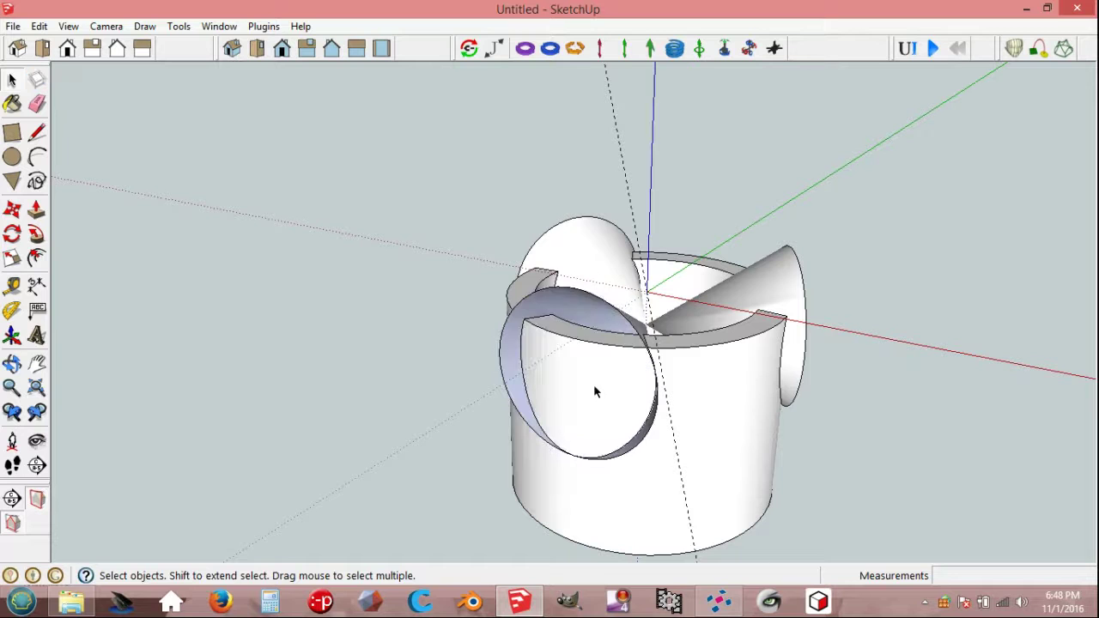
pyautogui.moveTo(593, 383); pyautogui.dragTo(654, 424, button='middle')
pyautogui.click(628, 400)
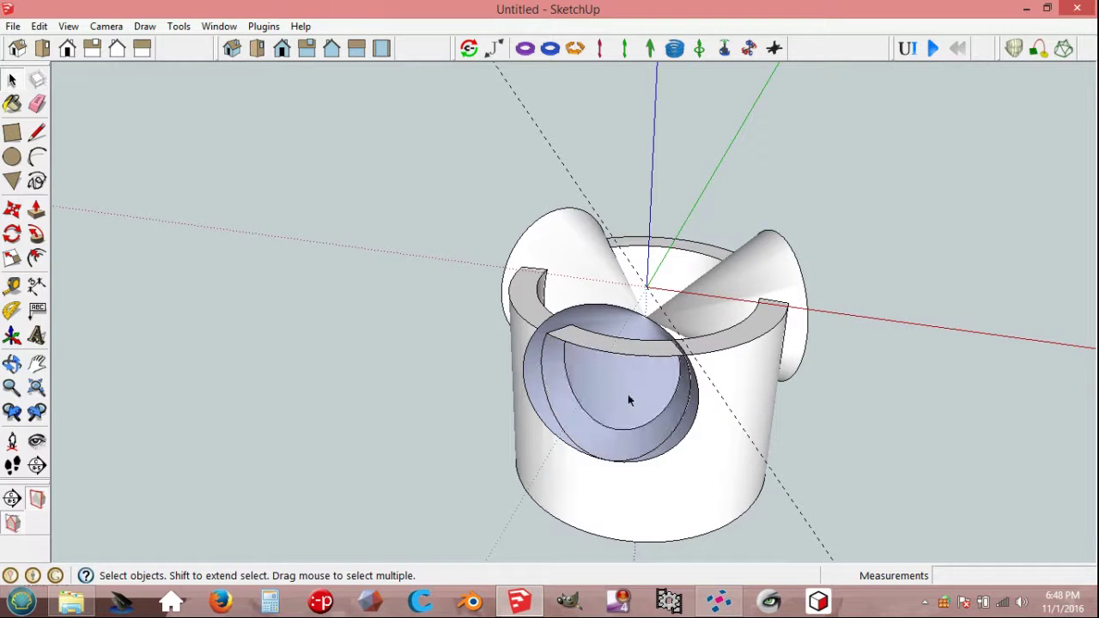
pyautogui.moveTo(636, 354)
pyautogui.mouseDown(button='middle')
pyautogui.moveTo(577, 350)
pyautogui.moveTo(730, 421)
pyautogui.mouseUp(button='middle')
pyautogui.click(680, 415)
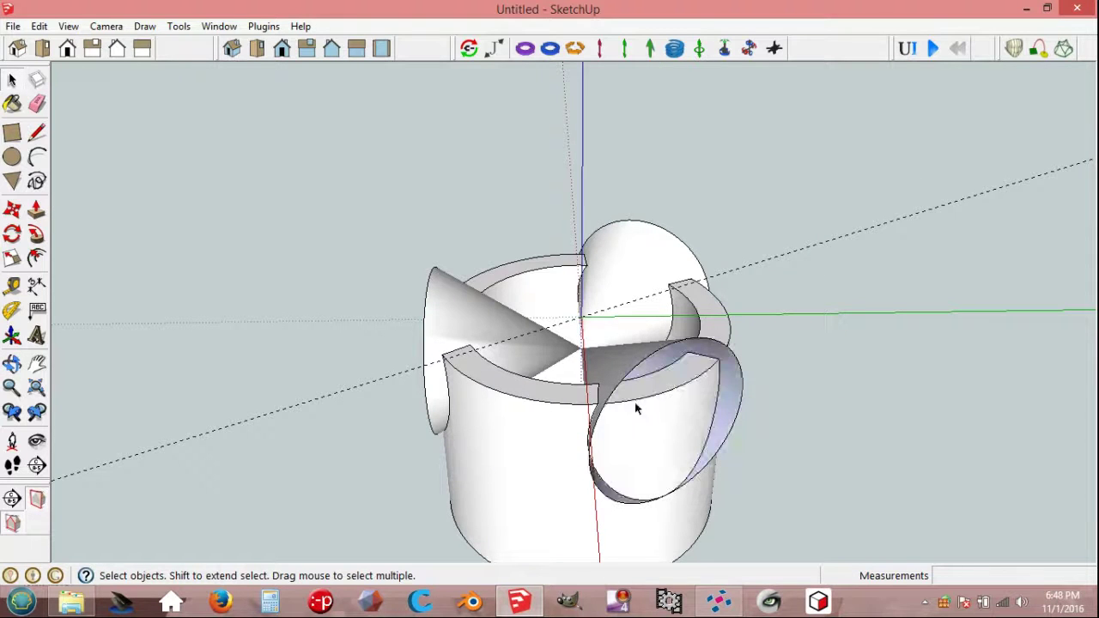
pyautogui.moveTo(646, 391); pyautogui.dragTo(608, 278, button='middle')
pyautogui.click(608, 277)
pyautogui.press('Delete')
pyautogui.moveTo(606, 278)
pyautogui.mouseDown(button='middle')
pyautogui.moveTo(682, 314)
pyautogui.moveTo(442, 300)
pyautogui.moveTo(652, 283)
pyautogui.mouseUp(button='middle')
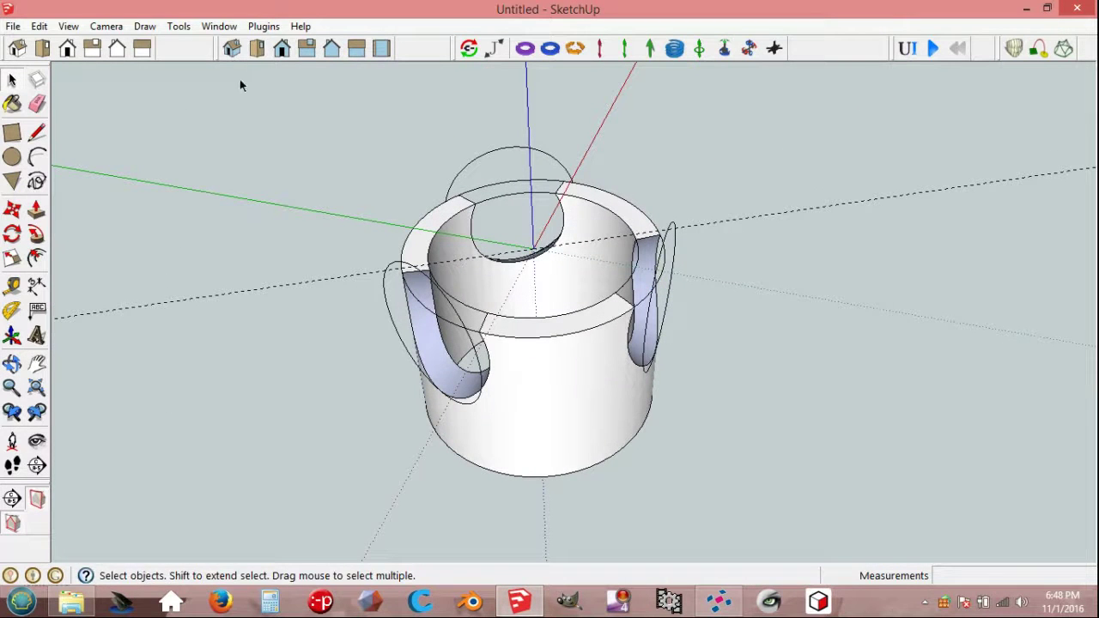
# Step: Erase stray edges with CleanUp³
pyautogui.click(264, 26)
pyautogui.moveTo(290, 162)
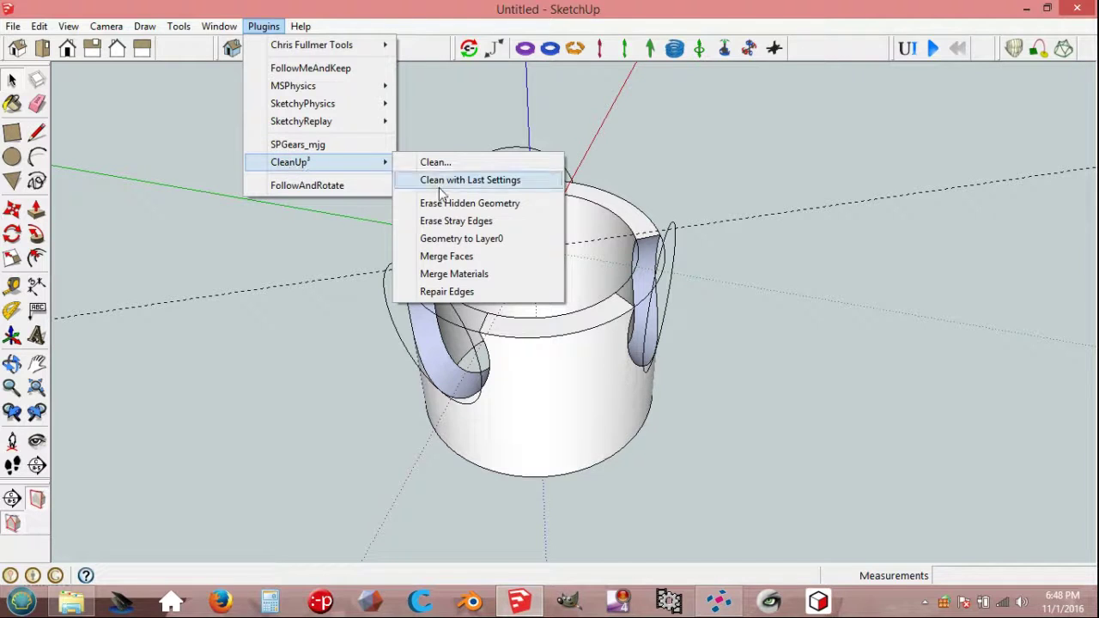
pyautogui.click(456, 221)
pyautogui.moveTo(767, 293); pyautogui.dragTo(541, 319, button='middle')
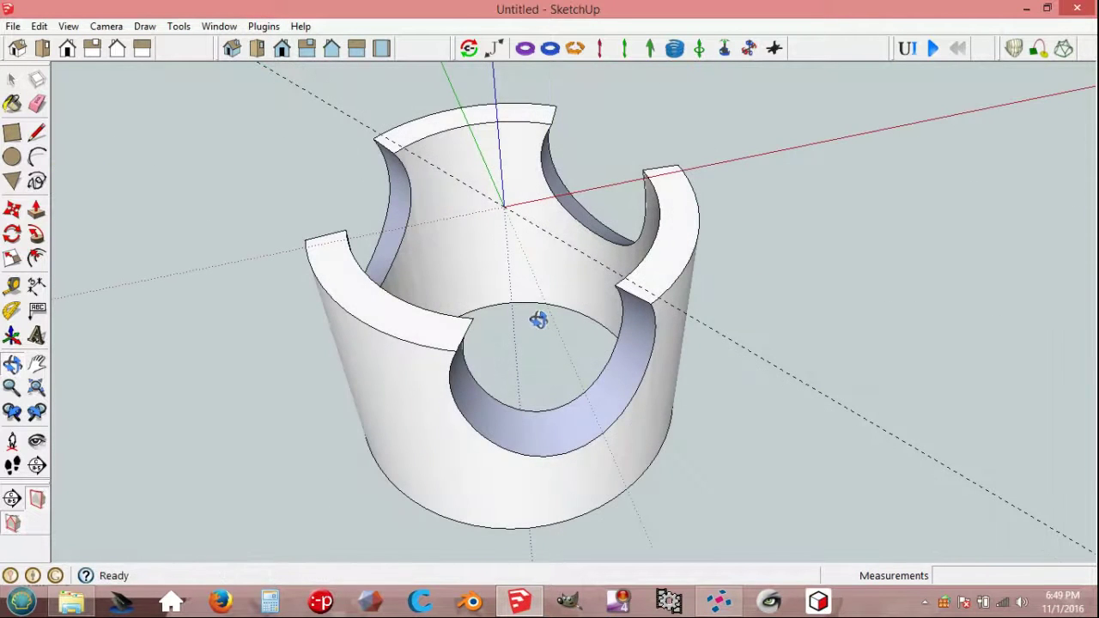
# Step: Reverse the inner curved faces so they face outward
pyautogui.click(394, 225)
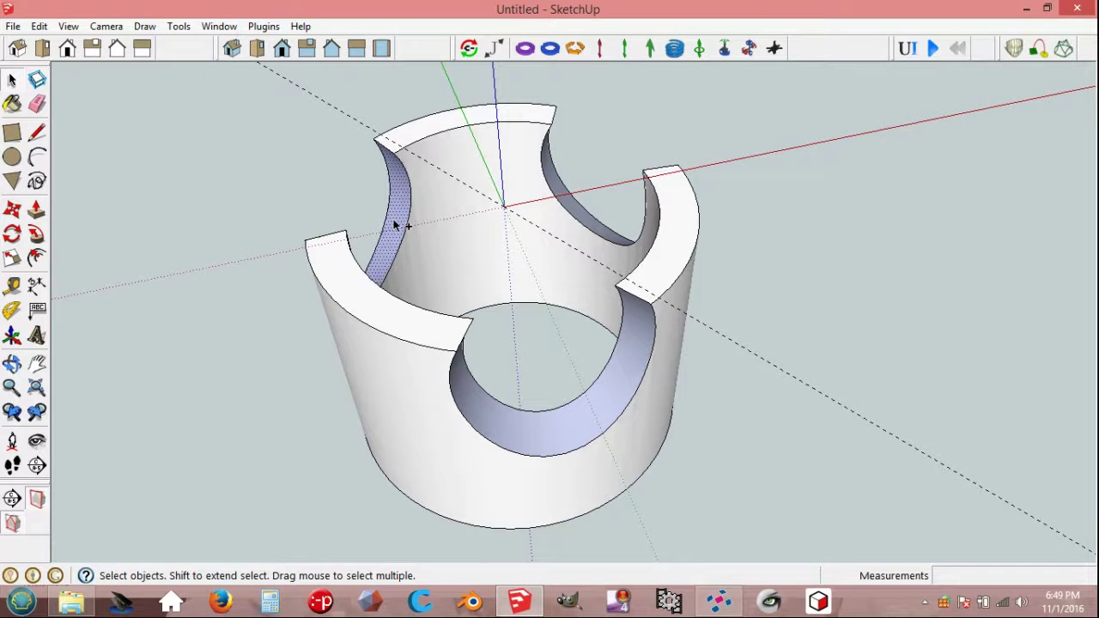
pyautogui.click(609, 387)
pyautogui.rightClick(609, 386)
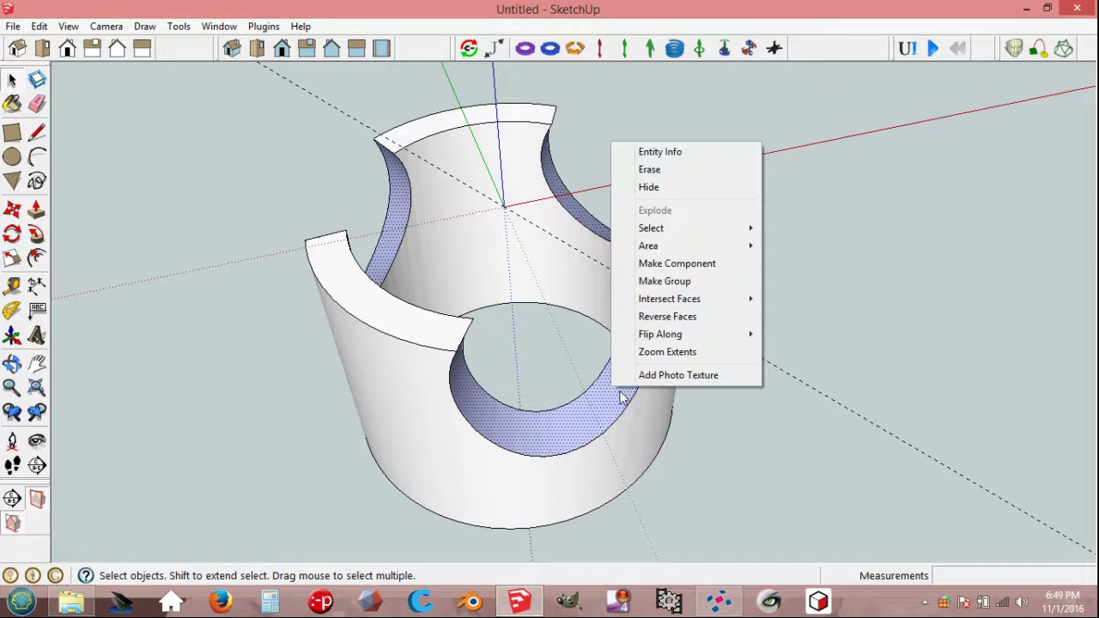
pyautogui.click(681, 320)
pyautogui.moveTo(802, 359)
pyautogui.mouseDown(button='middle')
pyautogui.moveTo(572, 355)
pyautogui.moveTo(729, 360)
pyautogui.moveTo(714, 343)
pyautogui.mouseUp(button='middle')
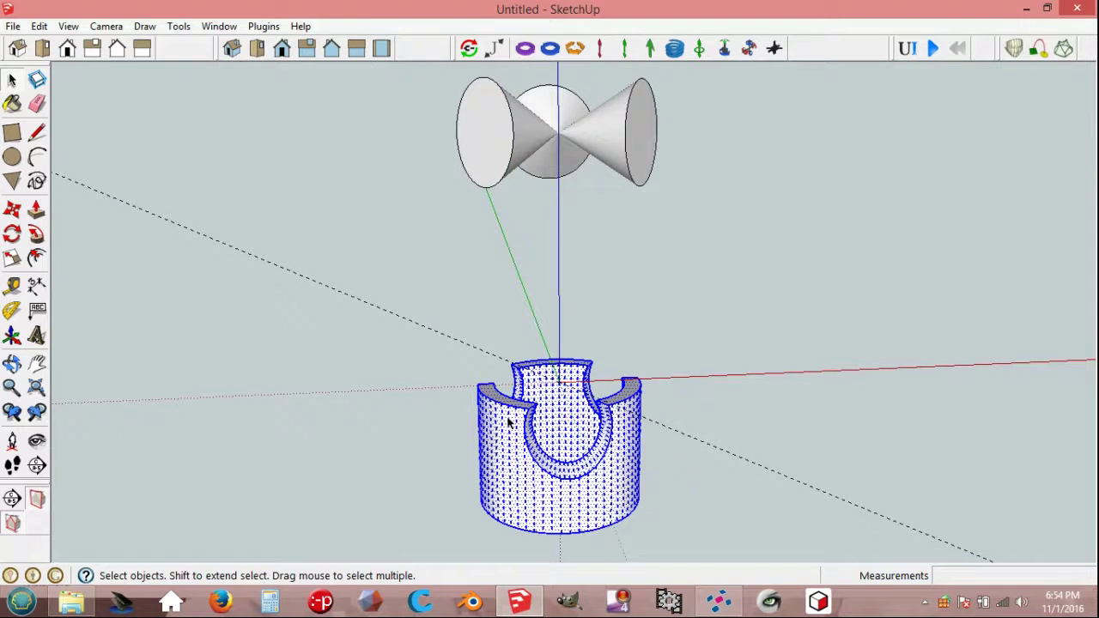
# Step: Move the cup 300 down the blue axis
pyautogui.press('m')
pyautogui.click(558, 382)
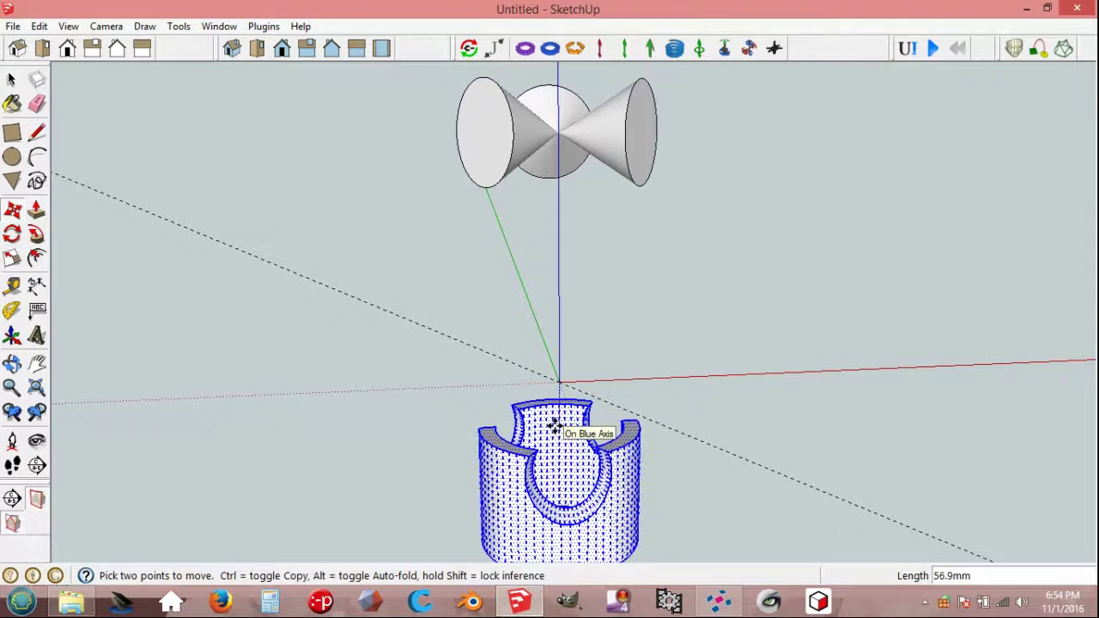
pyautogui.press('Return')
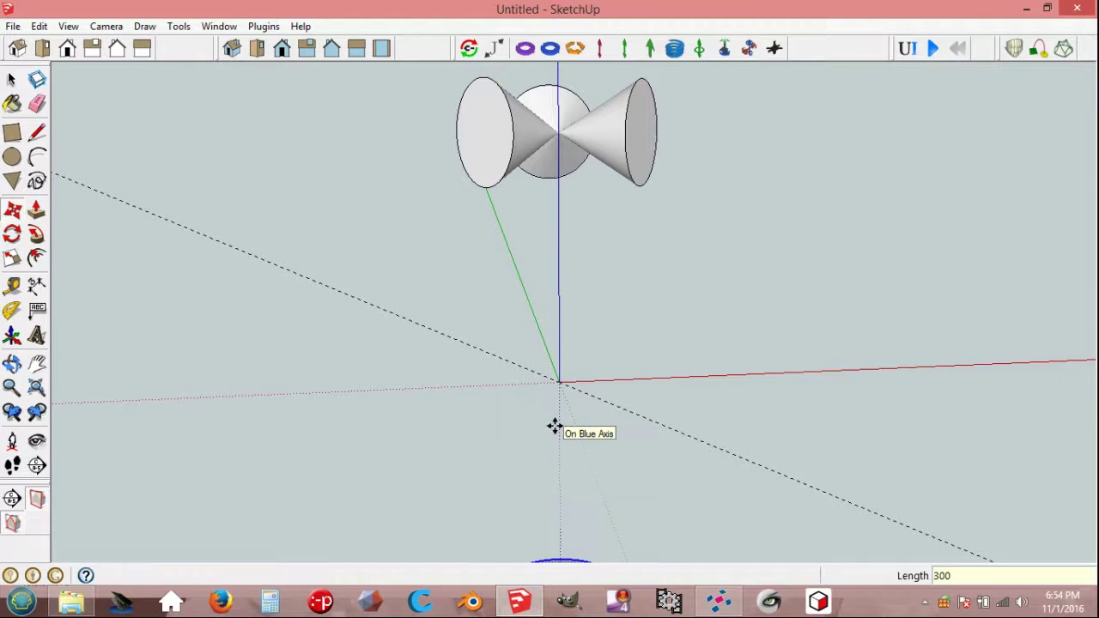
pyautogui.press('space')
pyautogui.click(558, 412)
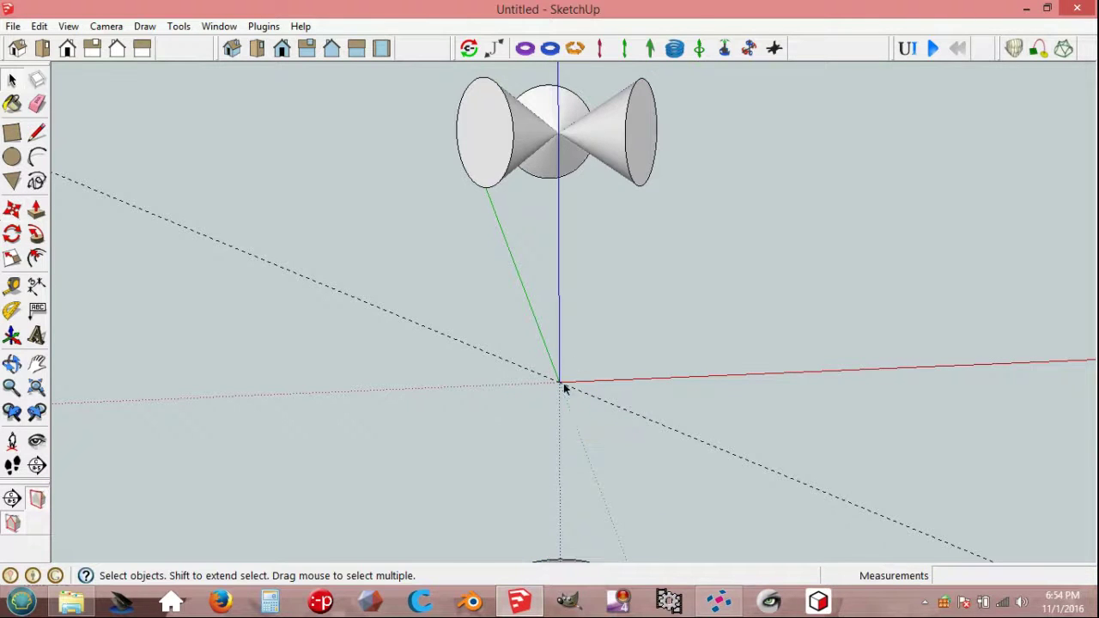
# Step: Move the cones-and-sphere piece 300 down so its tip sits at the origin
pyautogui.click(568, 140)
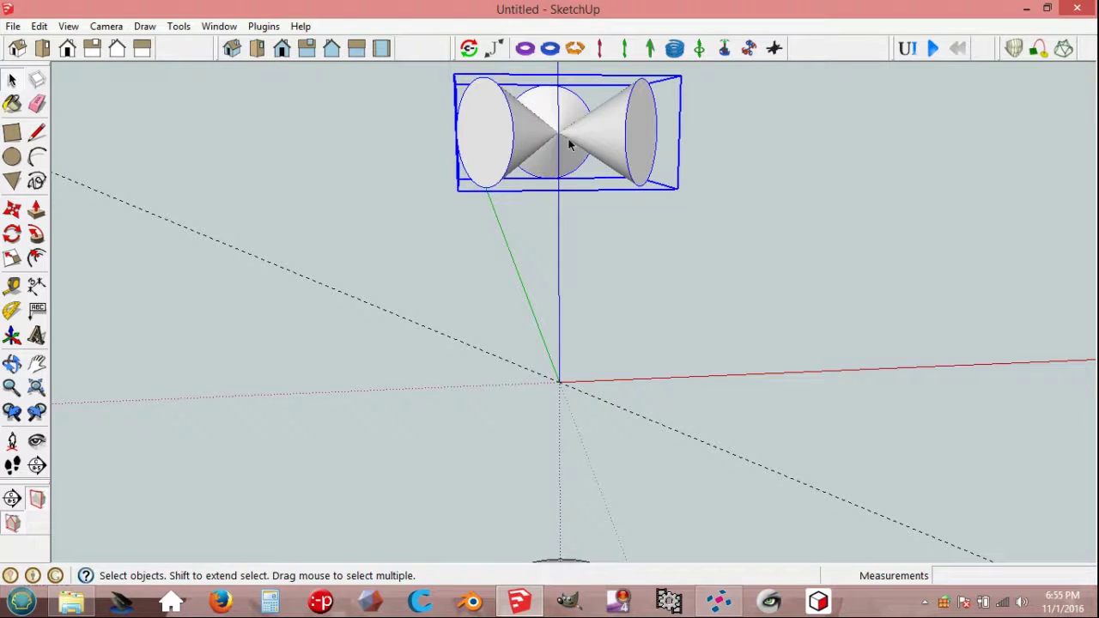
pyautogui.press('m')
pyautogui.click(569, 140)
pyautogui.write('300')
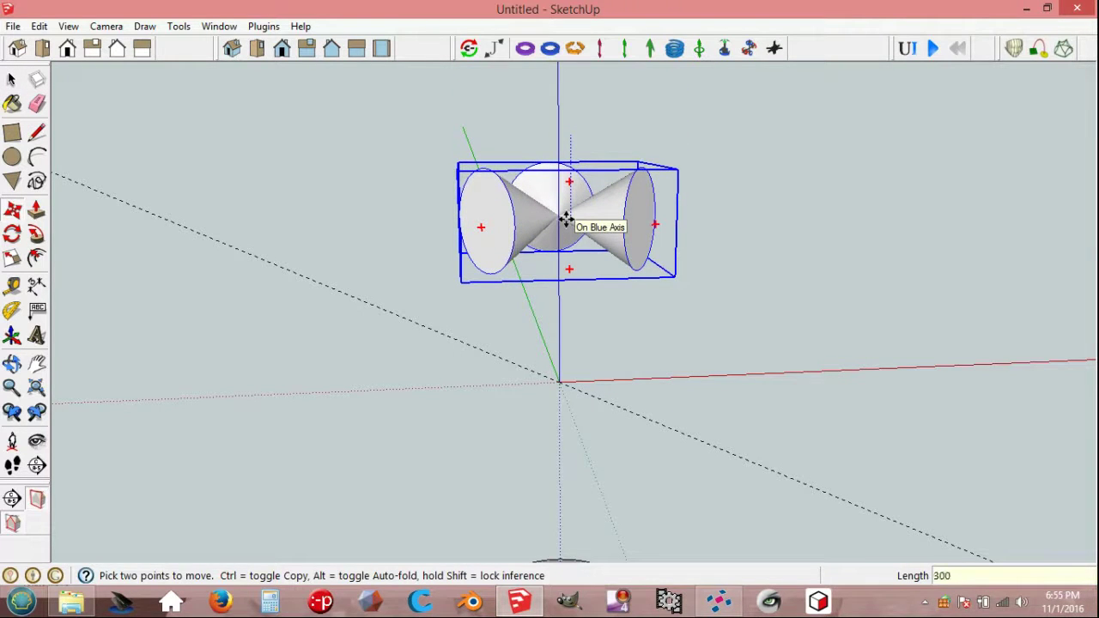
pyautogui.press('Return')
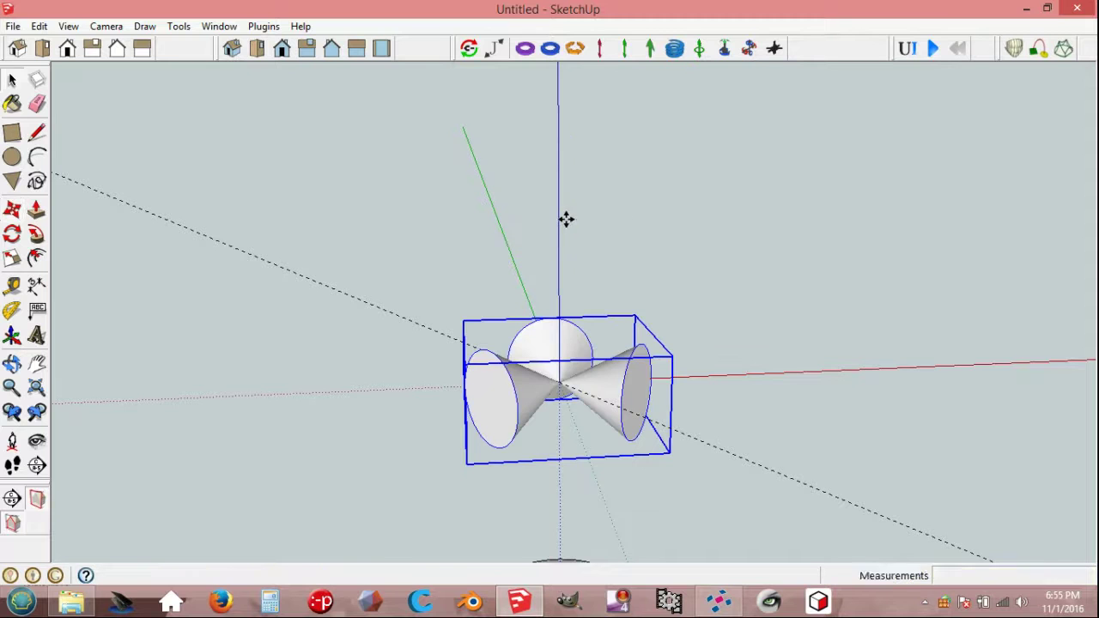
pyautogui.press('space')
pyautogui.click(708, 365)
pyautogui.moveTo(709, 364); pyautogui.dragTo(563, 452, button='middle')
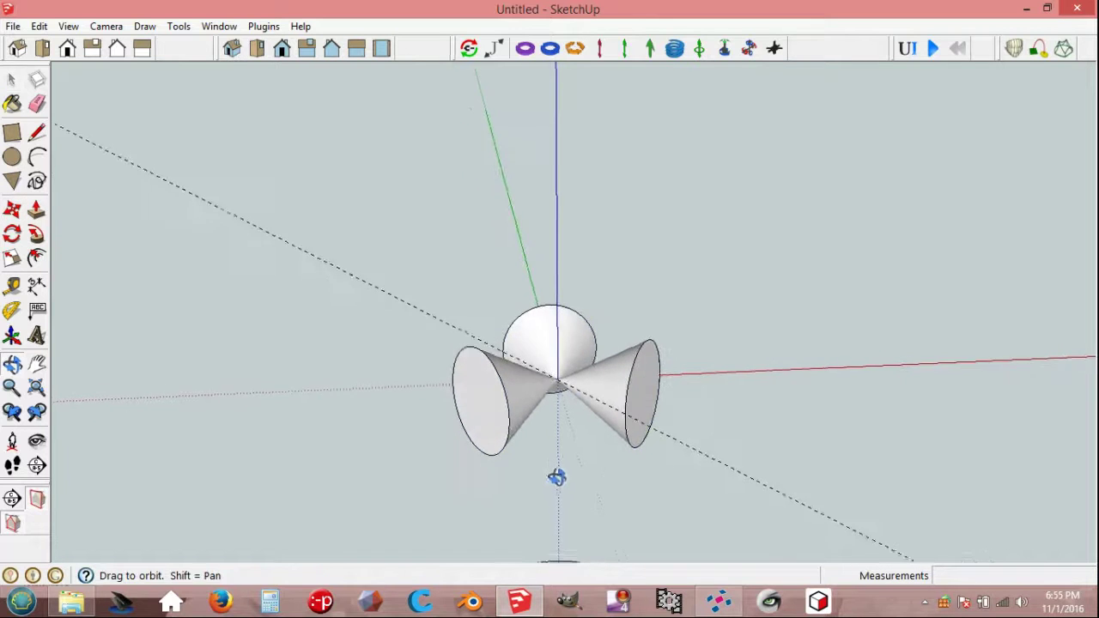
pyautogui.scroll(3, 562, 446)
pyautogui.press('c')
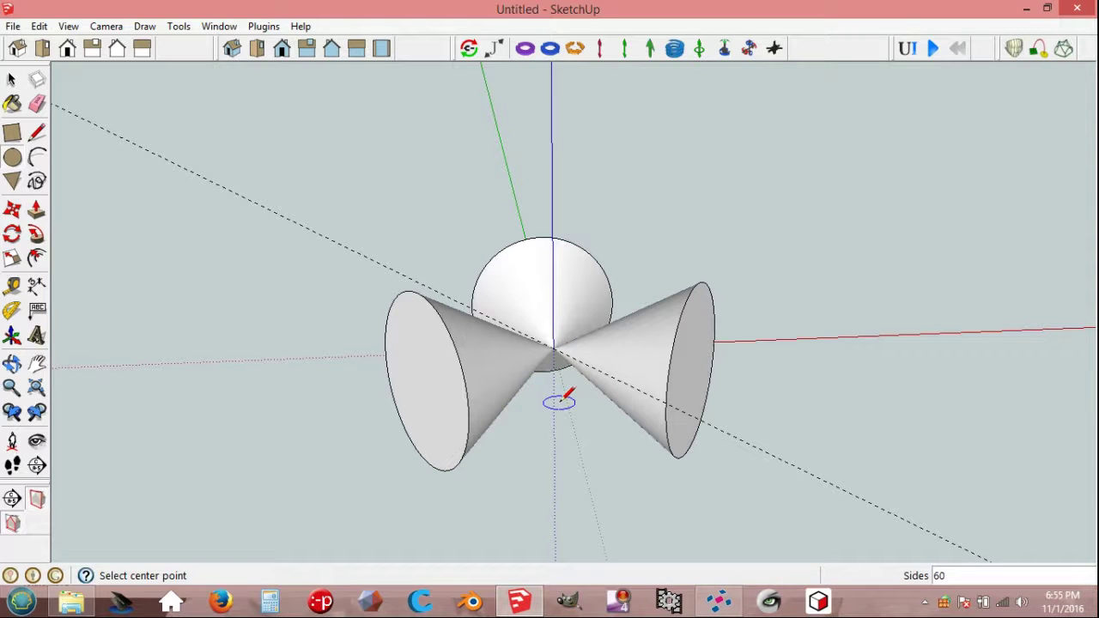
# Step: Draw concentric circles of radius 100 and 80 at the cones' apex and delete the inner disk to leave a ring
pyautogui.click(554, 347)
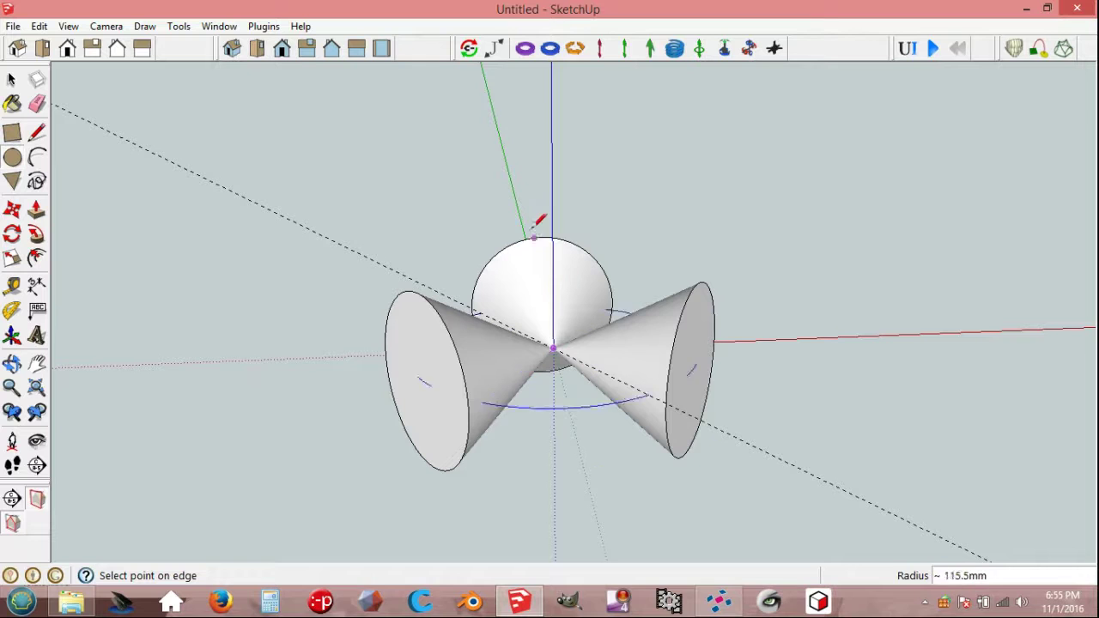
pyautogui.write('100')
pyautogui.press('Return')
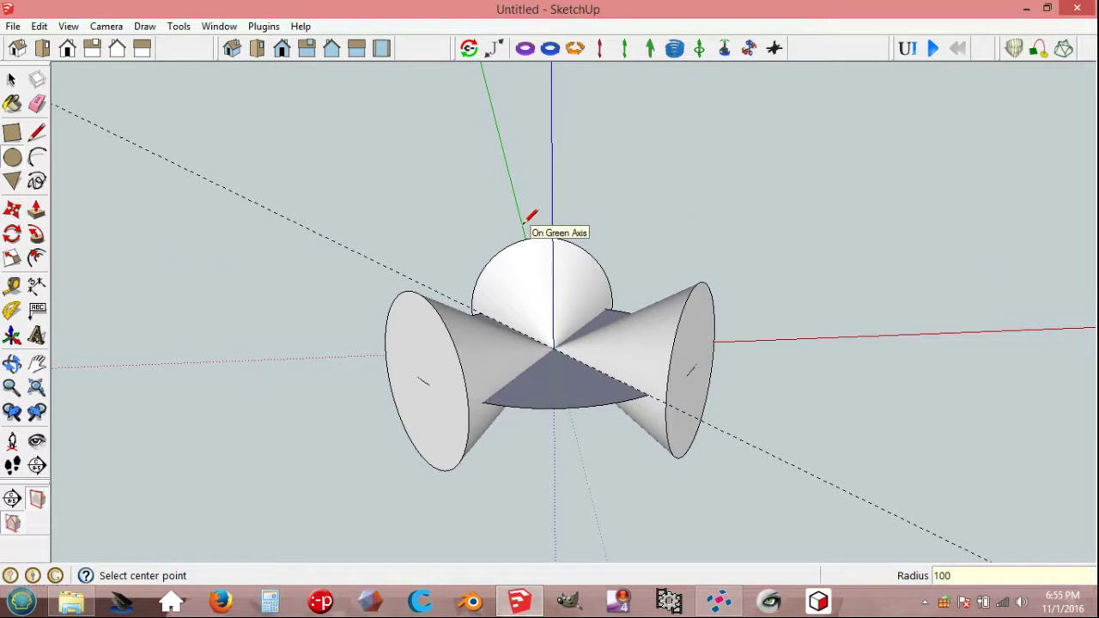
pyautogui.moveTo(541, 352); pyautogui.dragTo(550, 391, button='middle')
pyautogui.scroll(1, 556, 390)
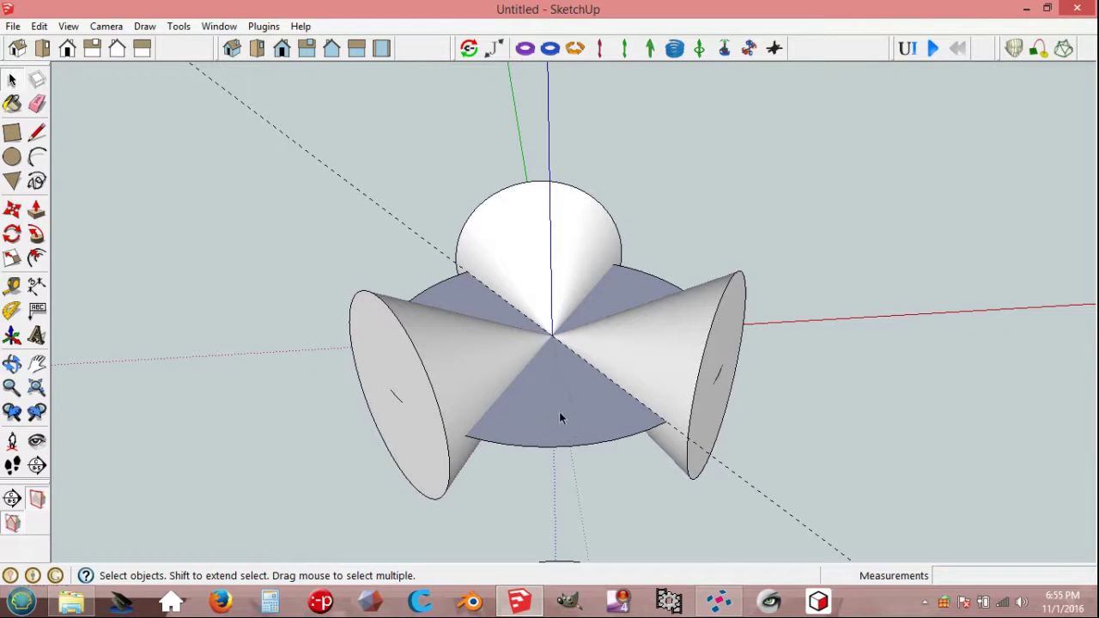
pyautogui.press('c')
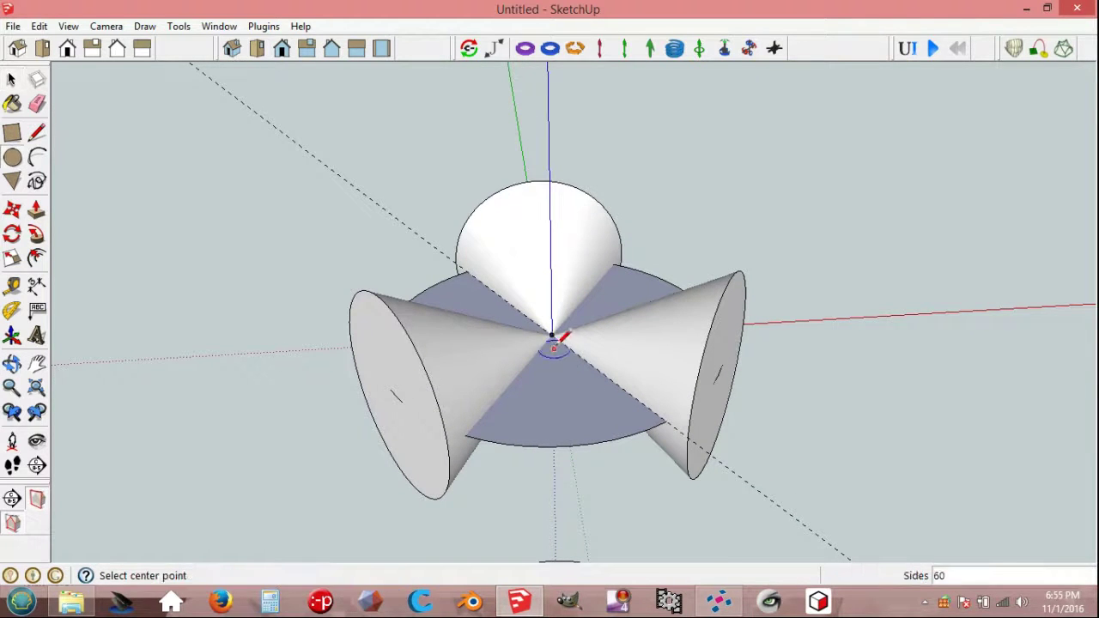
pyautogui.click(552, 334)
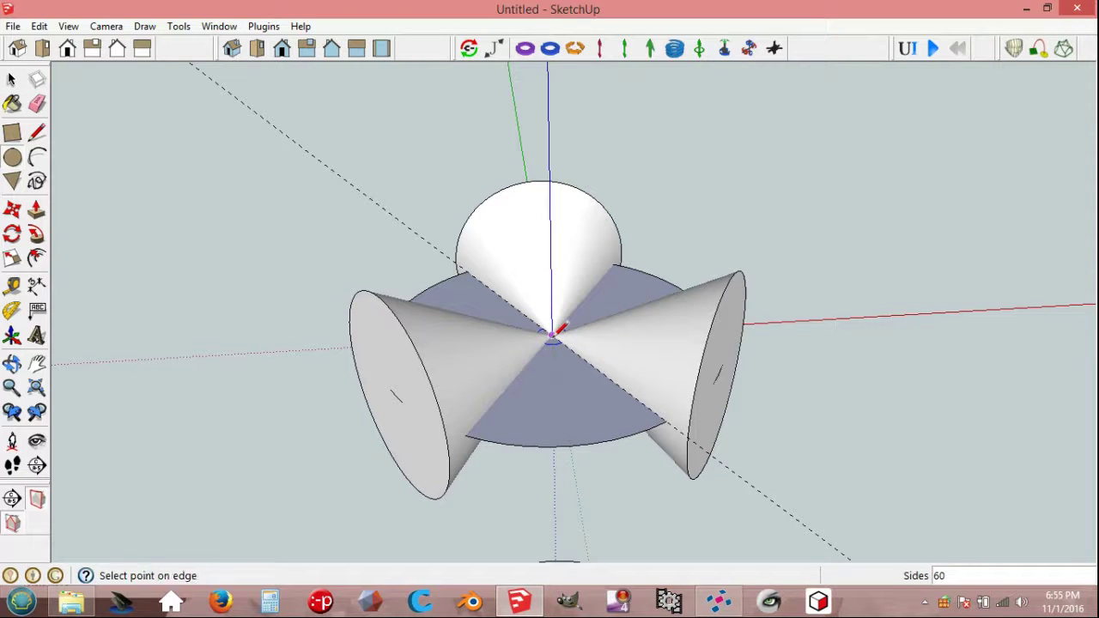
pyautogui.write('8')
pyautogui.press('Return')
pyautogui.press('space')
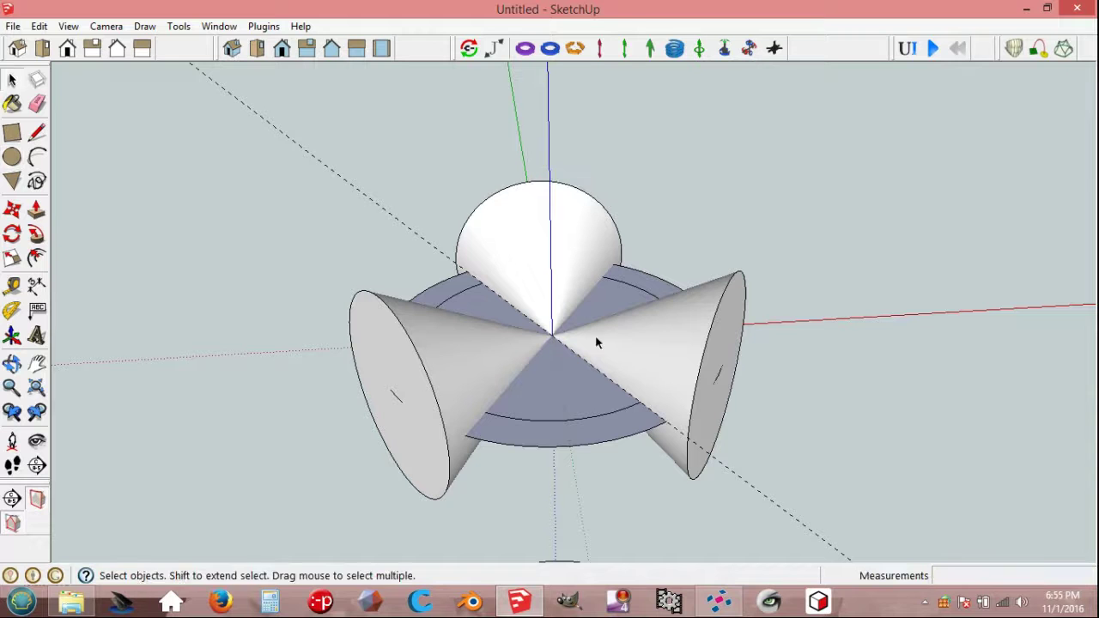
pyautogui.click(559, 388)
pyautogui.press('Delete')
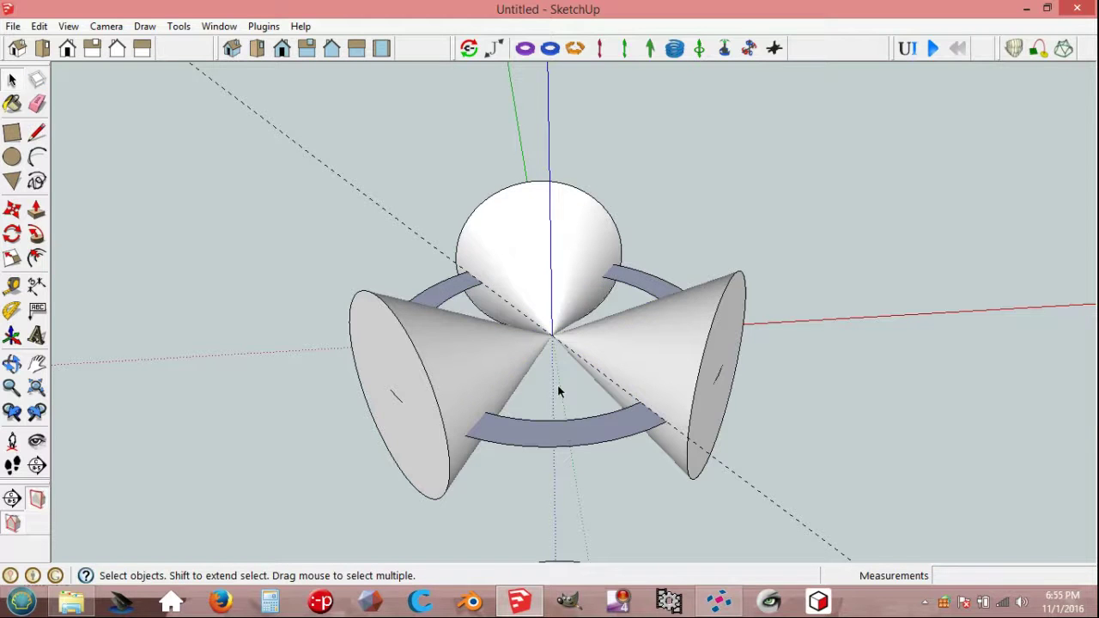
# Step: Push/Pull the ring 150 downward into a tube beneath the cones
pyautogui.moveTo(563, 512)
pyautogui.mouseDown(button='middle')
pyautogui.moveTo(550, 248)
pyautogui.moveTo(533, 272)
pyautogui.mouseUp(button='middle')
pyautogui.click(530, 279)
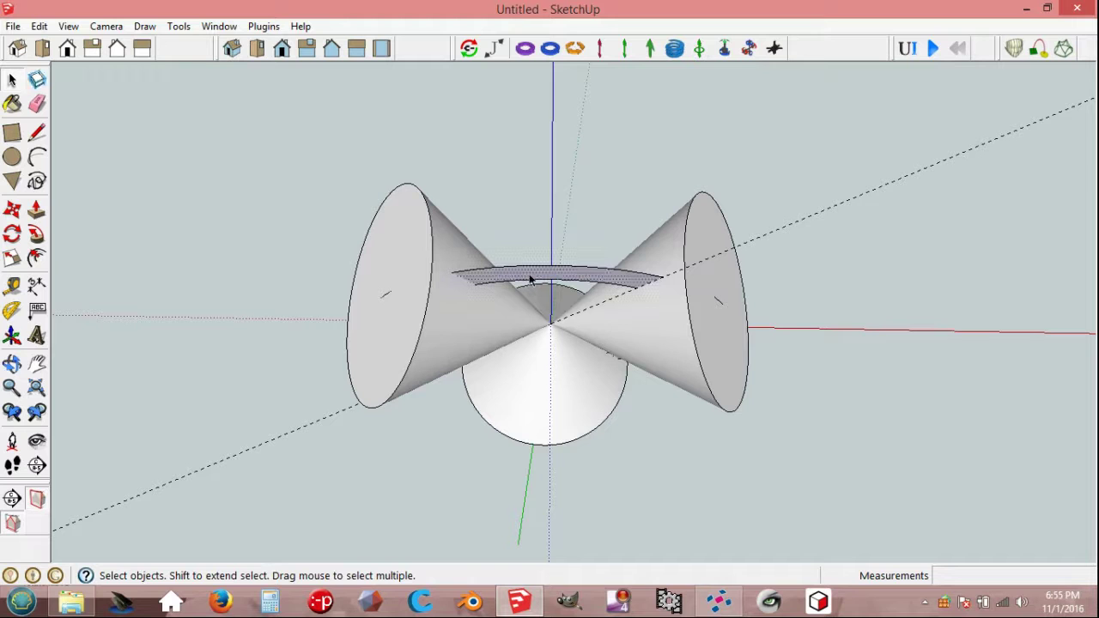
pyautogui.press('p')
pyautogui.moveTo(529, 284); pyautogui.dragTo(523, 443)
pyautogui.write('150')
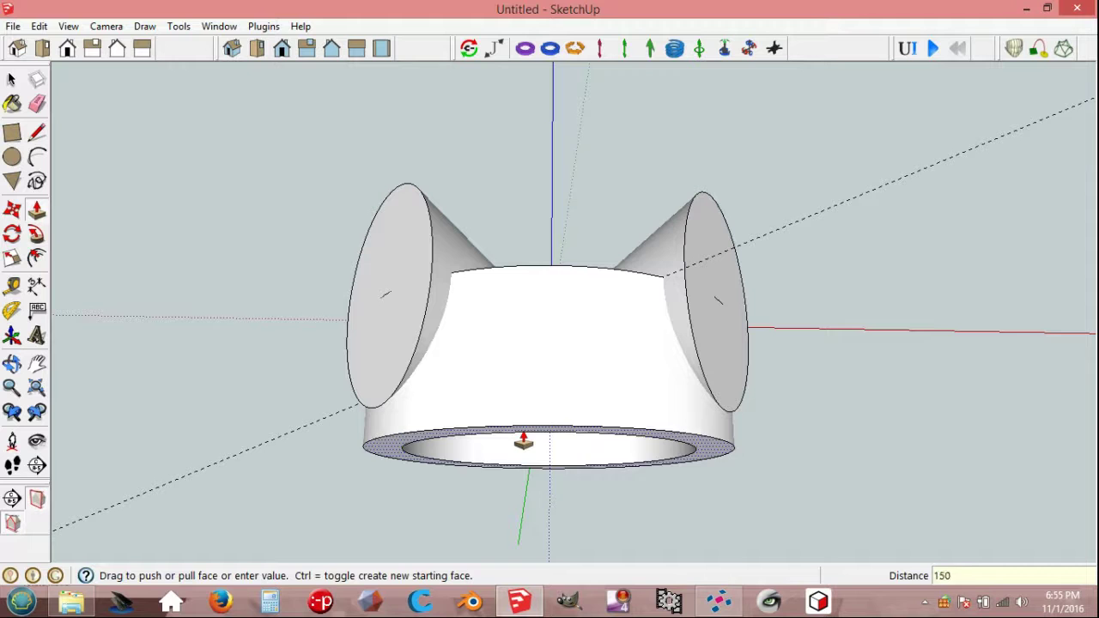
pyautogui.press('Return')
pyautogui.press('space')
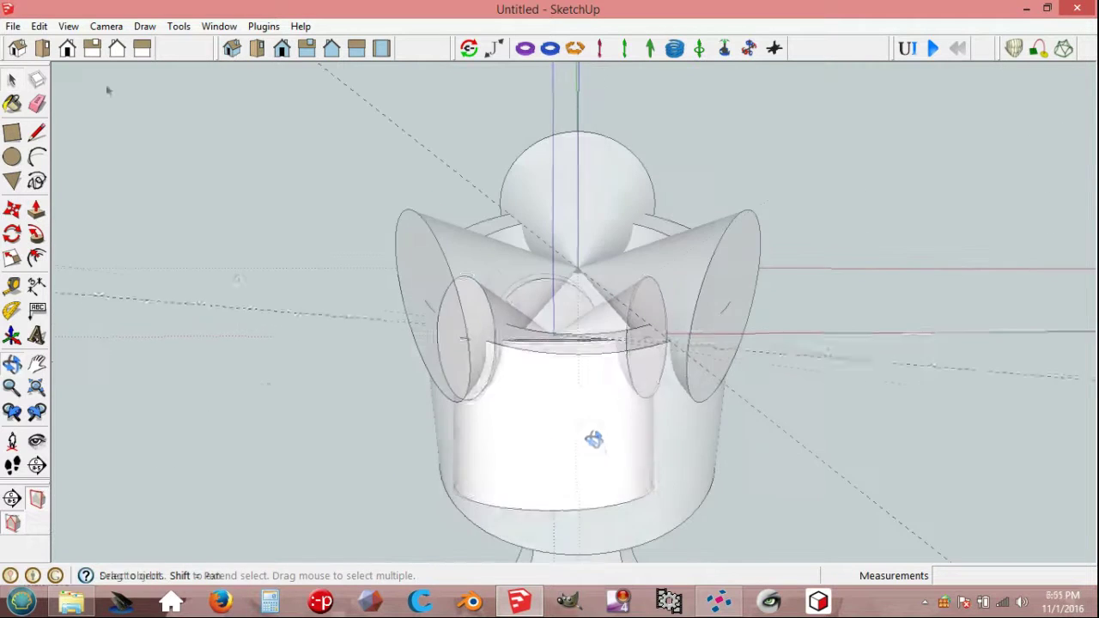
pyautogui.click(71, 26)
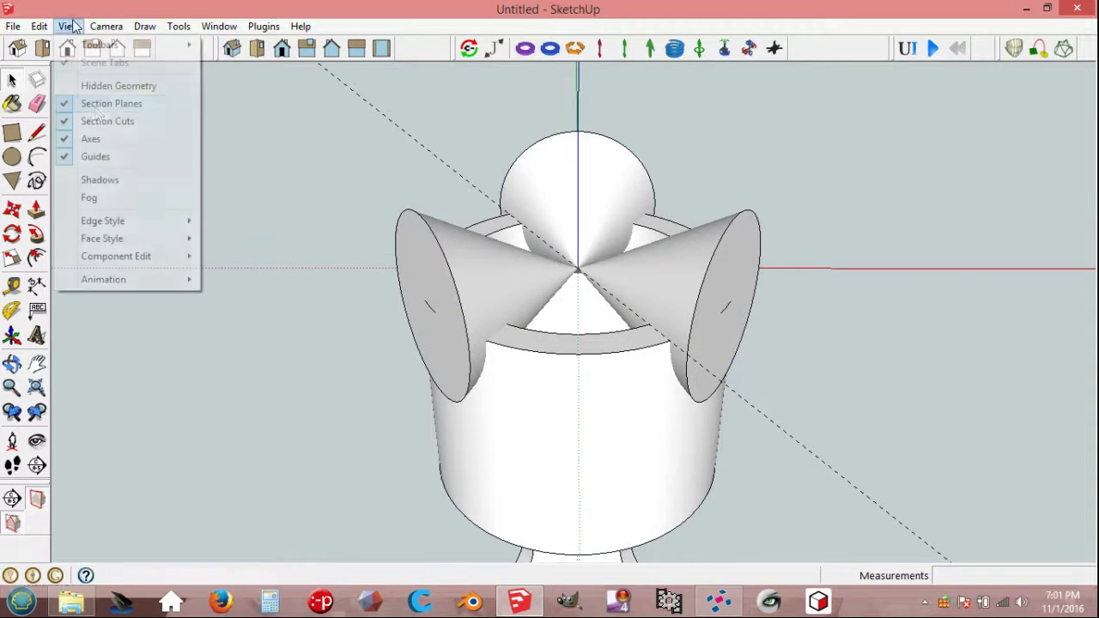
# Step: Show hidden geometry and move the cones-and-sphere group up, leaving a gap above the tube
pyautogui.click(109, 89)
pyautogui.moveTo(309, 314)
pyautogui.mouseDown(button='middle')
pyautogui.moveTo(393, 304)
pyautogui.moveTo(405, 287)
pyautogui.moveTo(468, 347)
pyautogui.mouseUp(button='middle')
pyautogui.click(507, 351)
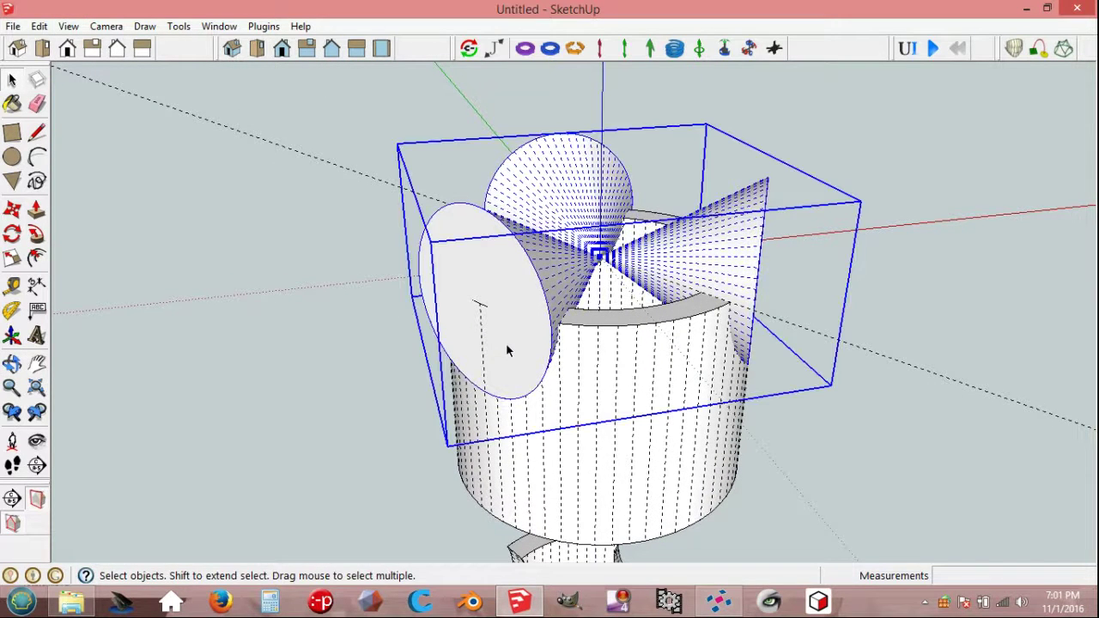
pyautogui.press('m')
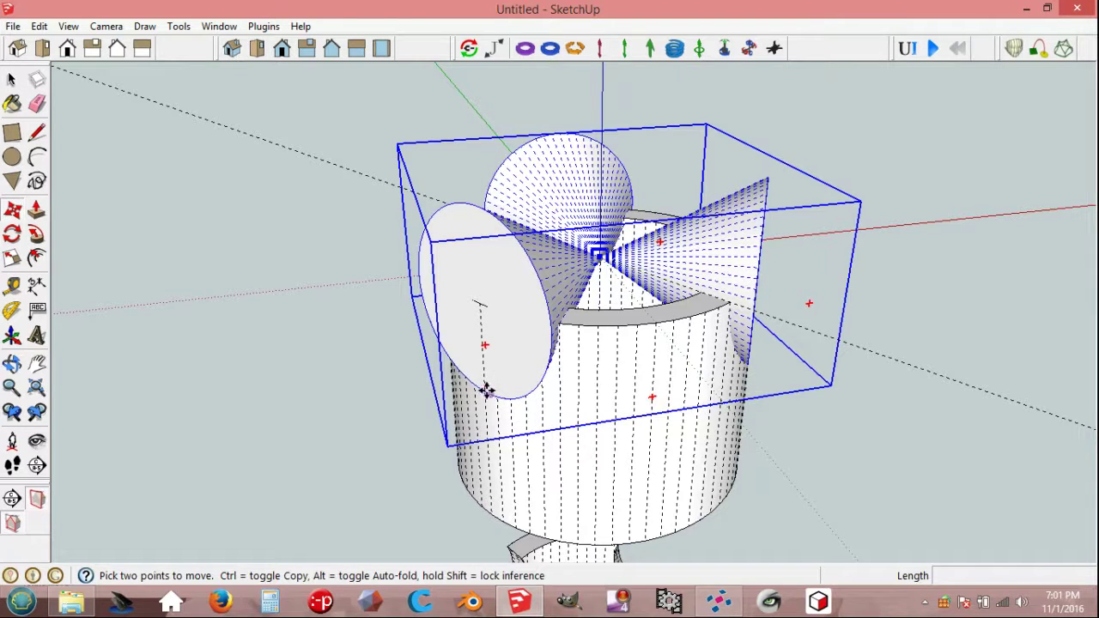
pyautogui.click(486, 389)
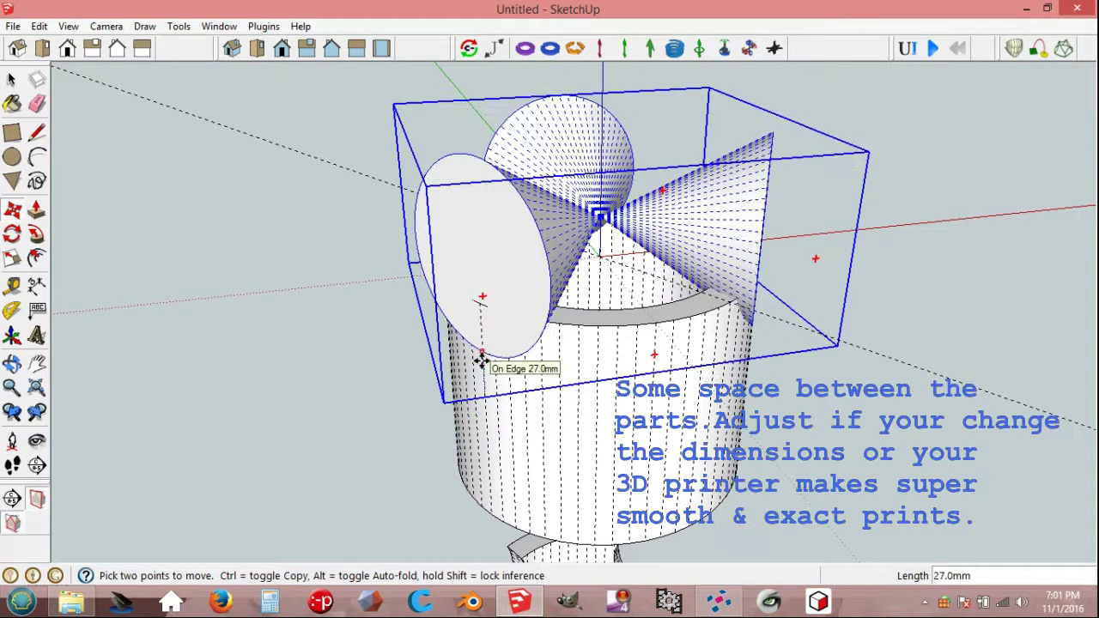
pyautogui.click(482, 361)
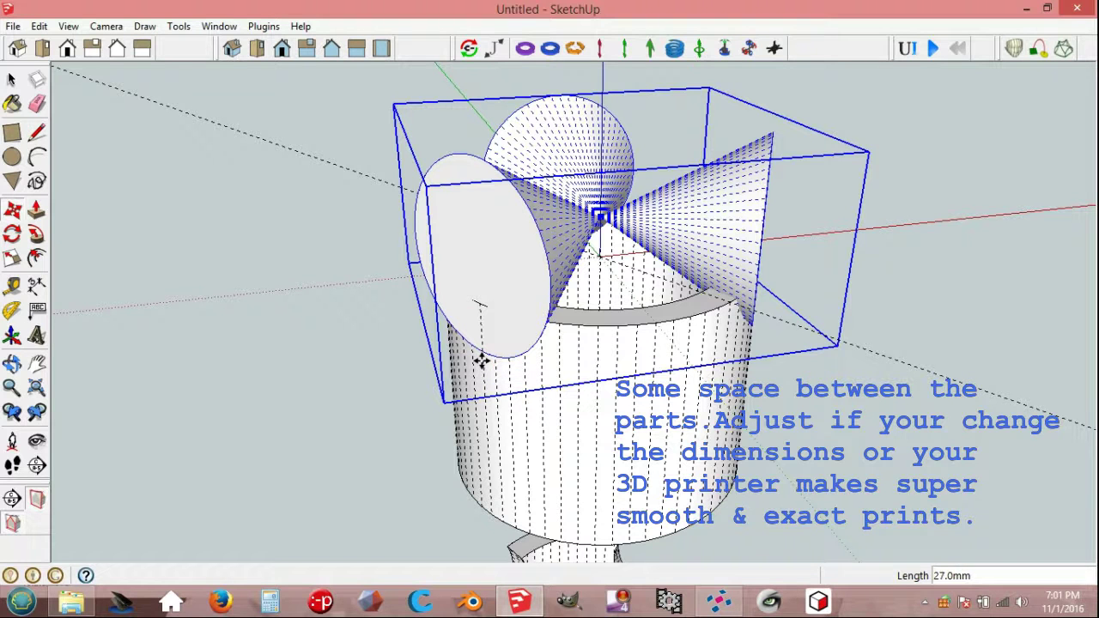
pyautogui.press('space')
pyautogui.click(403, 359)
# Step: Push/Pull the tube's top ring face up by 100
pyautogui.moveTo(407, 365)
pyautogui.mouseDown(button='middle')
pyautogui.moveTo(344, 387)
pyautogui.moveTo(469, 378)
pyautogui.mouseUp(button='middle')
pyautogui.click(567, 352)
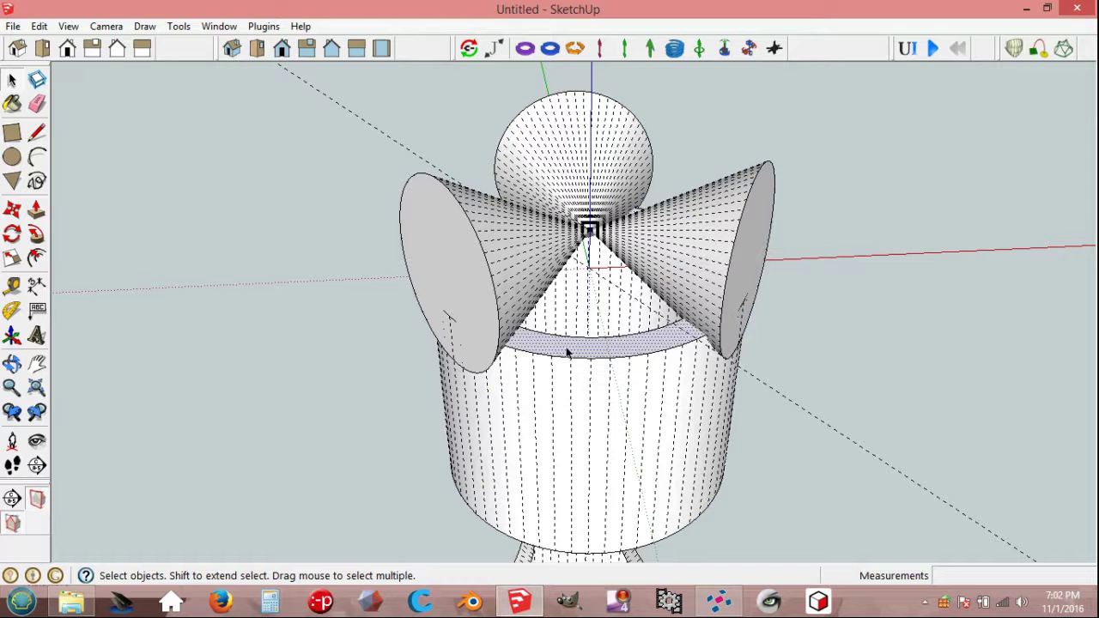
pyautogui.press('p')
pyautogui.moveTo(567, 352); pyautogui.dragTo(555, 159)
pyautogui.write('100')
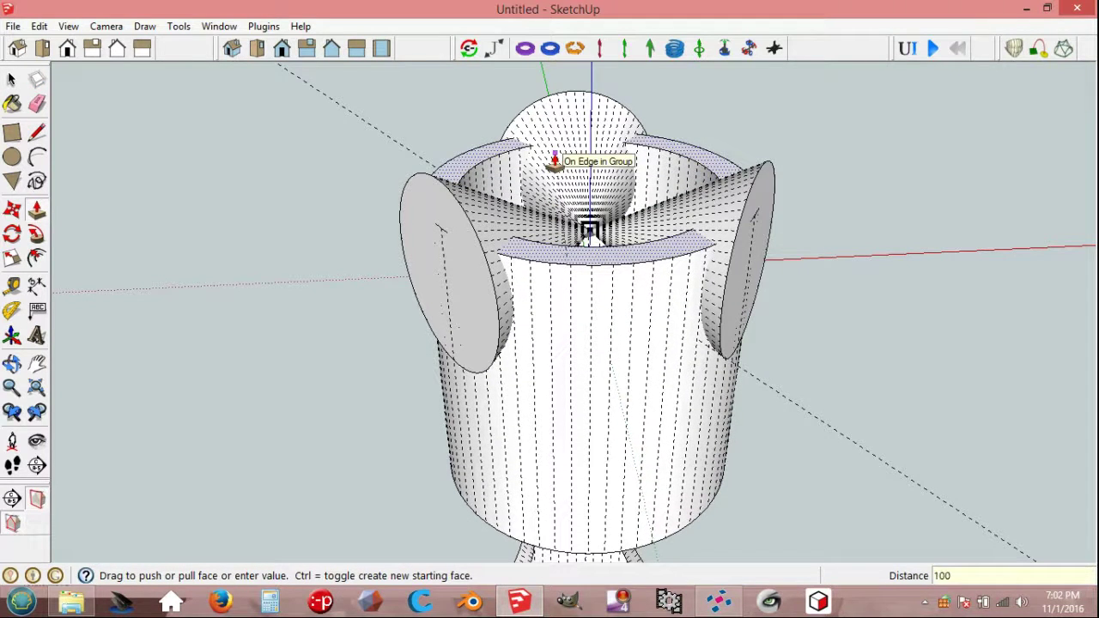
pyautogui.press('Return')
pyautogui.press('space')
# Step: Hide hidden geometry and intersect the selected cone group with the model
pyautogui.click(486, 262)
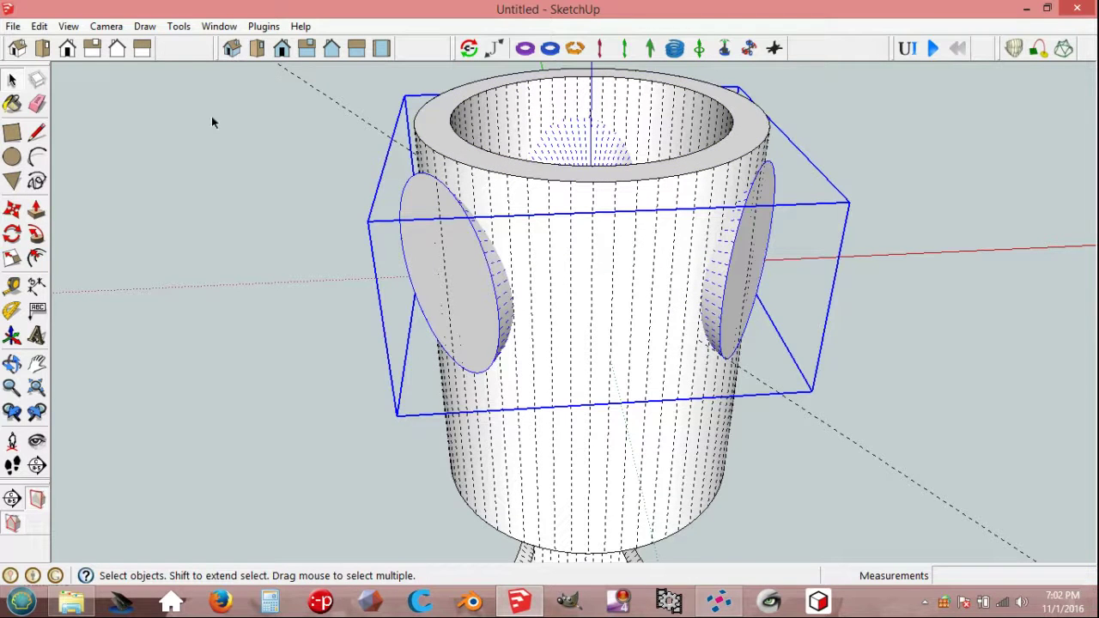
pyautogui.click(68, 26)
pyautogui.click(103, 86)
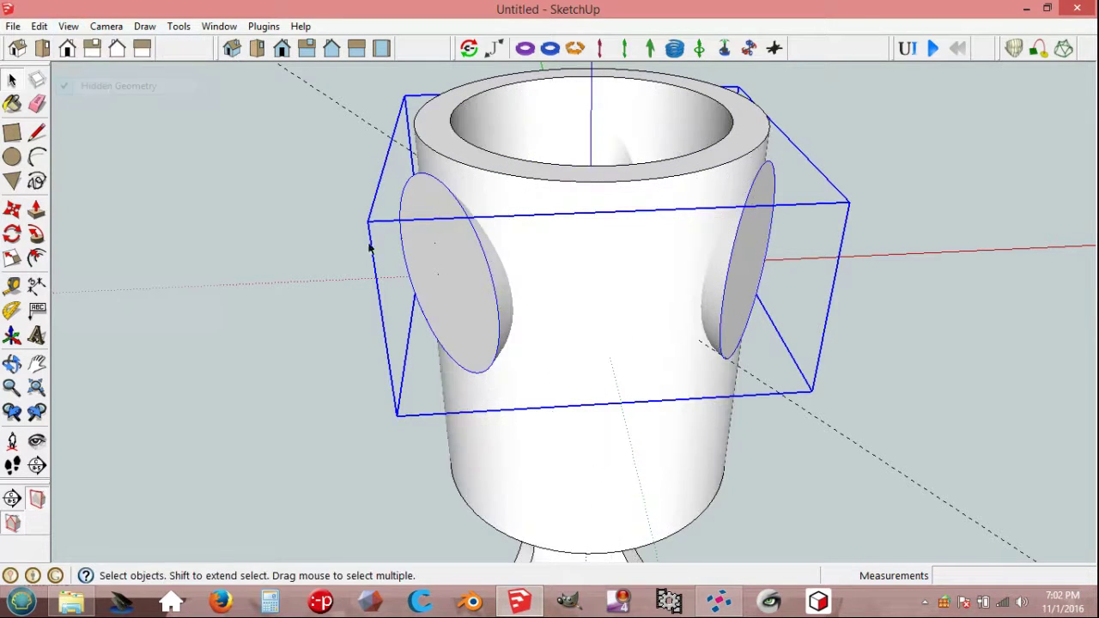
pyautogui.rightClick(489, 274)
pyautogui.moveTo(547, 472)
pyautogui.click(677, 477)
pyautogui.moveTo(803, 341)
pyautogui.mouseDown(button='middle')
pyautogui.moveTo(851, 315)
pyautogui.moveTo(868, 373)
pyautogui.mouseUp(button='middle')
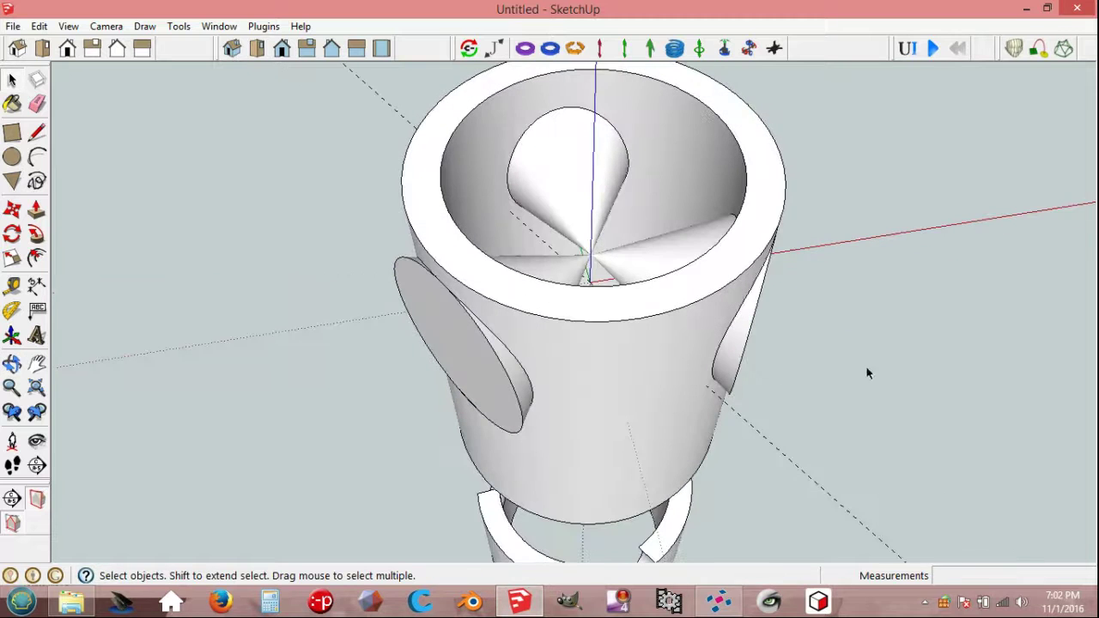
# Step: Explode the cone group and its components into loose faces
pyautogui.click(571, 193)
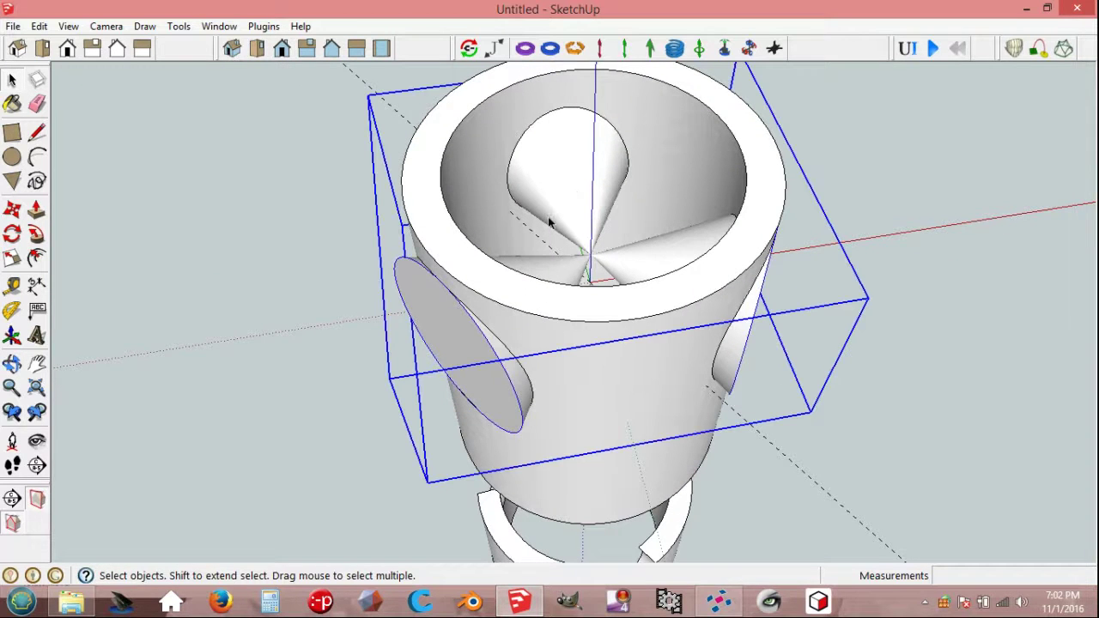
pyautogui.rightClick(552, 212)
pyautogui.click(617, 314)
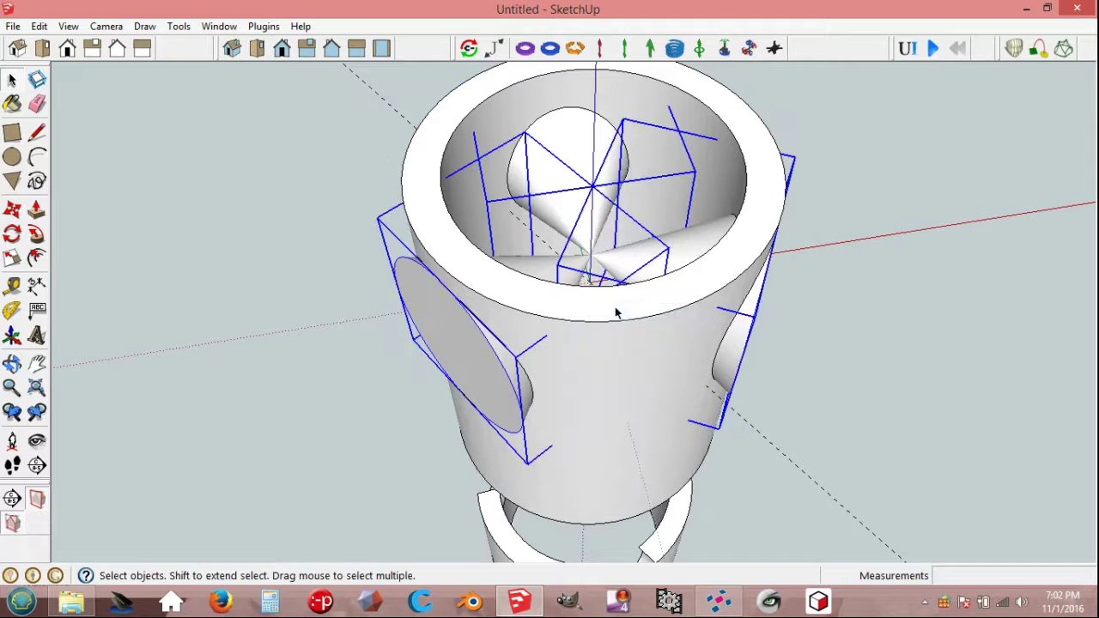
pyautogui.rightClick(563, 174)
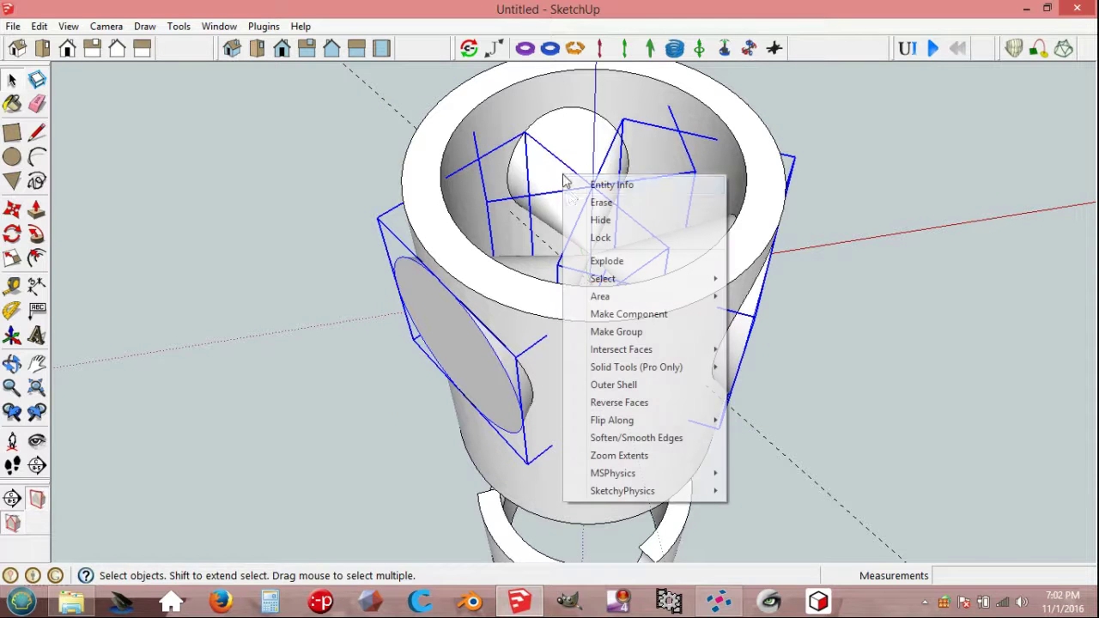
pyautogui.click(624, 263)
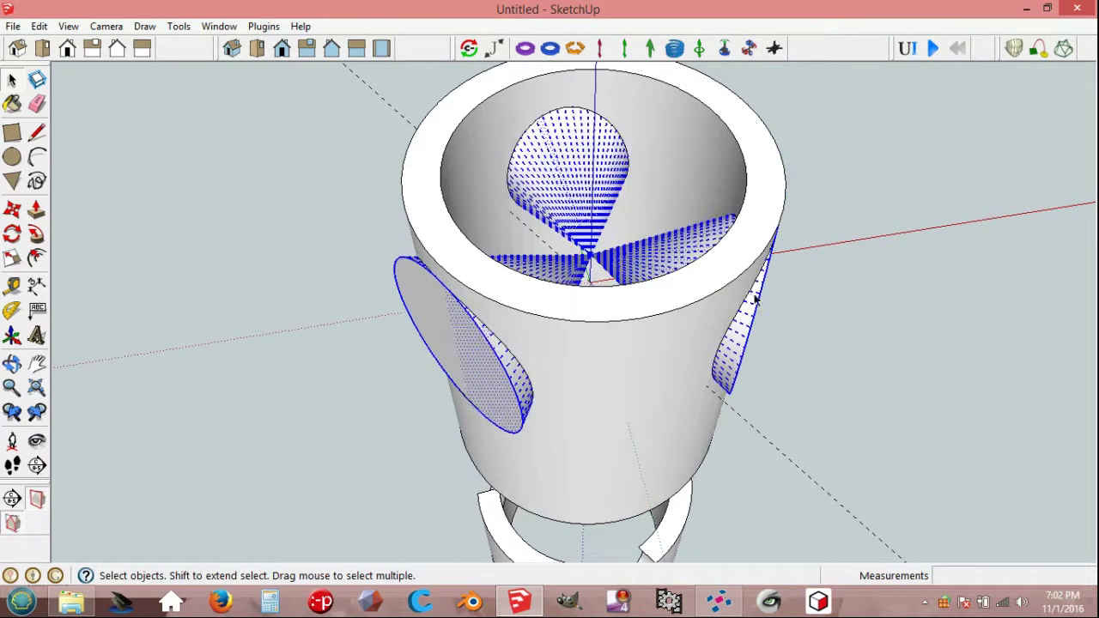
pyautogui.click(833, 316)
pyautogui.moveTo(834, 312)
pyautogui.mouseDown(button='middle')
pyautogui.moveTo(805, 287)
pyautogui.moveTo(803, 434)
pyautogui.mouseUp(button='middle')
# Step: Delete the right, top and left cones plus the leftover sliver face inside the tube
pyautogui.click(669, 309)
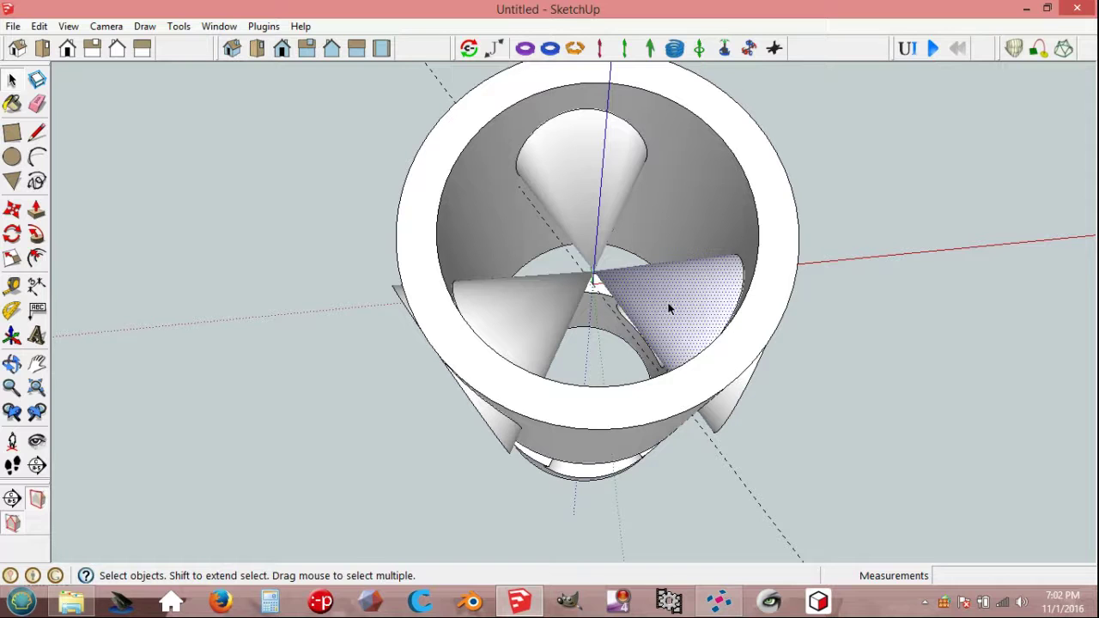
pyautogui.press('Delete')
pyautogui.click(584, 218)
pyautogui.press('Delete')
pyautogui.click(554, 305)
pyautogui.press('Delete')
pyautogui.moveTo(554, 308)
pyautogui.mouseDown(button='middle')
pyautogui.moveTo(581, 338)
pyautogui.moveTo(587, 155)
pyautogui.moveTo(469, 294)
pyautogui.moveTo(650, 336)
pyautogui.moveTo(730, 323)
pyautogui.moveTo(683, 348)
pyautogui.moveTo(854, 314)
pyautogui.moveTo(716, 314)
pyautogui.mouseUp(button='middle')
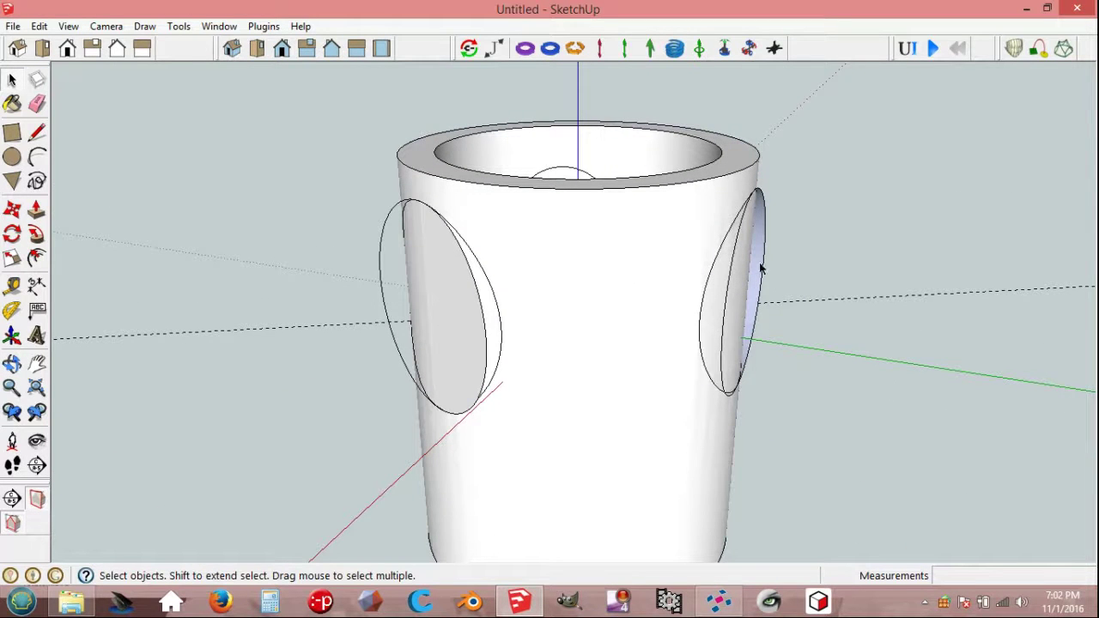
pyautogui.moveTo(607, 153)
pyautogui.mouseDown(button='middle')
pyautogui.moveTo(644, 292)
pyautogui.moveTo(615, 163)
pyautogui.moveTo(677, 355)
pyautogui.moveTo(576, 364)
pyautogui.moveTo(558, 271)
pyautogui.mouseUp(button='middle')
pyautogui.click(557, 253)
pyautogui.press('Delete')
pyautogui.moveTo(534, 434)
pyautogui.mouseDown(button='middle')
pyautogui.moveTo(618, 192)
pyautogui.moveTo(626, 257)
pyautogui.moveTo(533, 172)
pyautogui.mouseUp(button='middle')
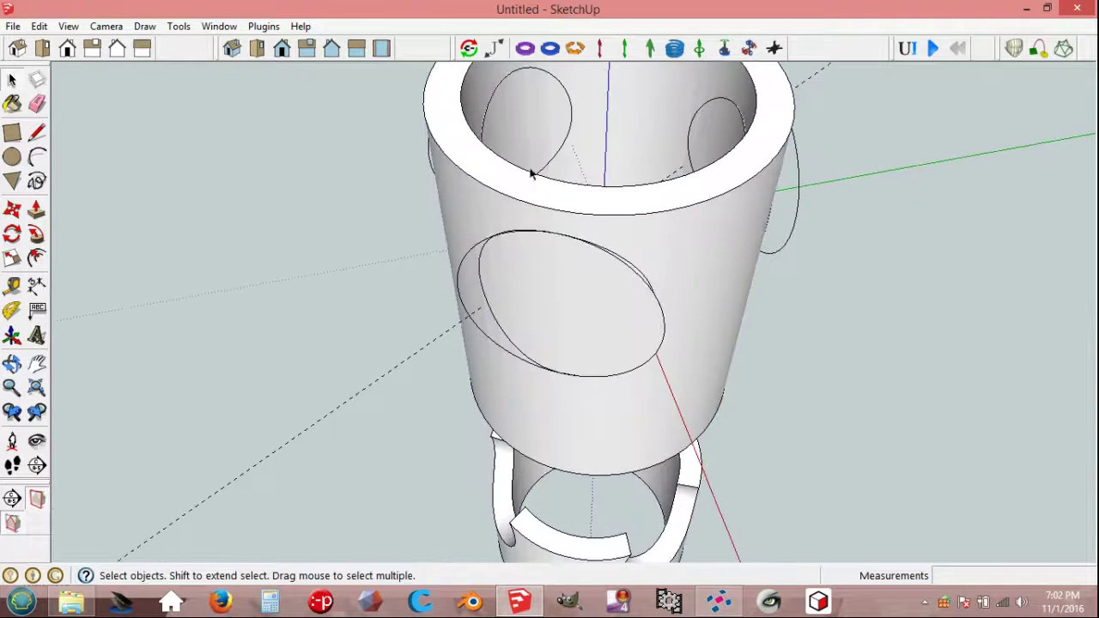
# Step: Run CleanUp³ Erase Stray Edges twice on the tube, inspecting the cut outlines in between
pyautogui.click(264, 26)
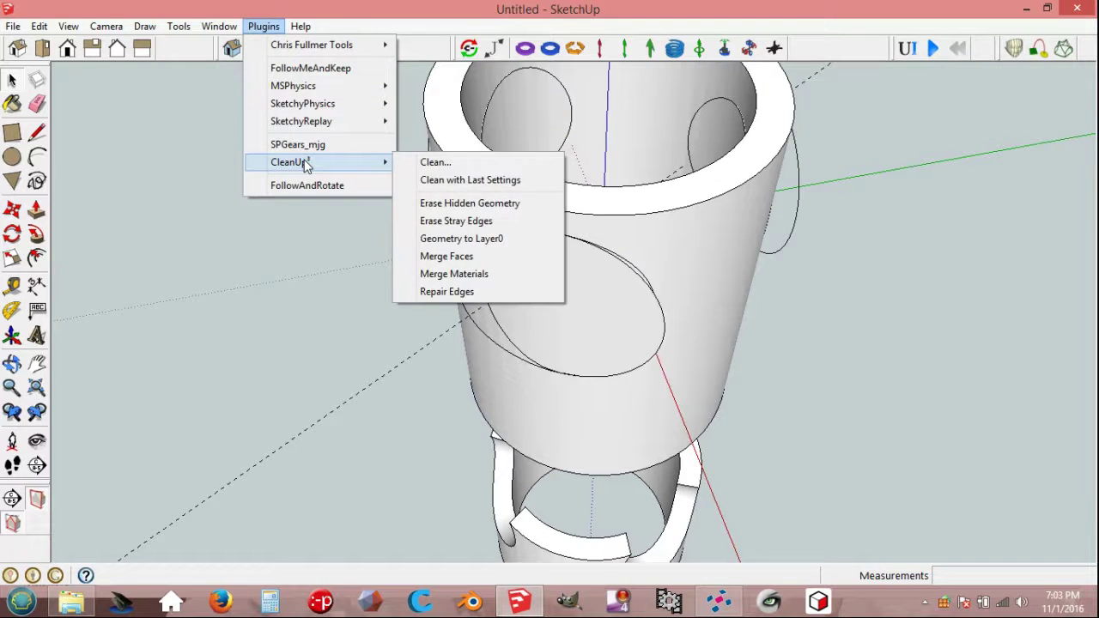
pyautogui.click(457, 219)
pyautogui.moveTo(638, 208)
pyautogui.mouseDown(button='middle')
pyautogui.moveTo(570, 283)
pyautogui.moveTo(381, 233)
pyautogui.moveTo(488, 207)
pyautogui.moveTo(310, 159)
pyautogui.moveTo(510, 300)
pyautogui.mouseUp(button='middle')
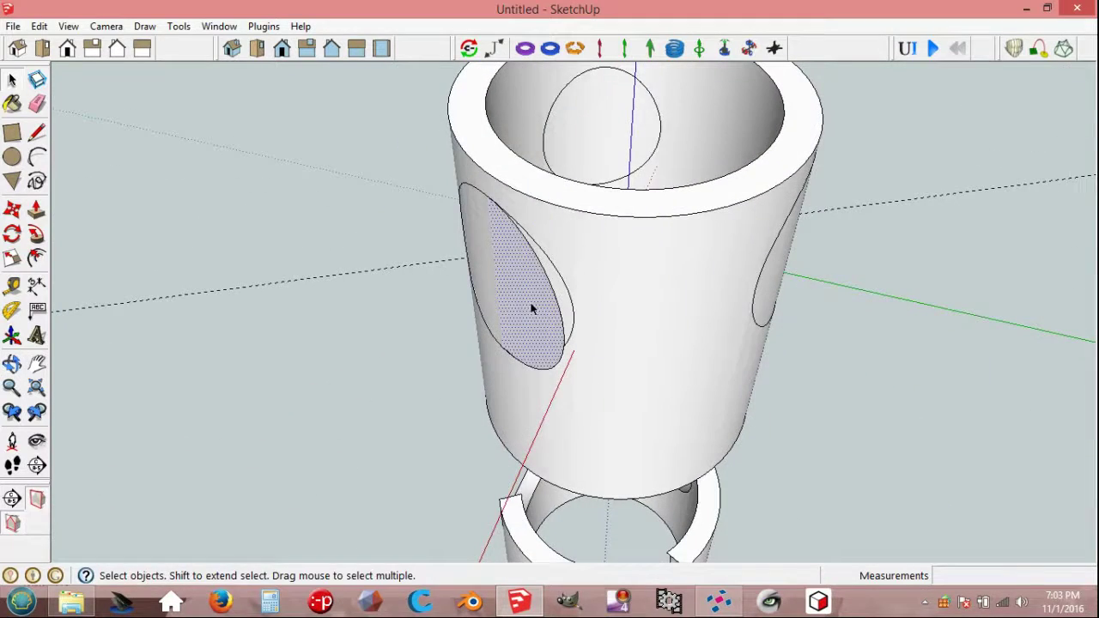
pyautogui.moveTo(613, 233)
pyautogui.mouseDown(button='middle')
pyautogui.moveTo(324, 341)
pyautogui.moveTo(179, 174)
pyautogui.moveTo(439, 343)
pyautogui.moveTo(827, 297)
pyautogui.moveTo(569, 179)
pyautogui.mouseUp(button='middle')
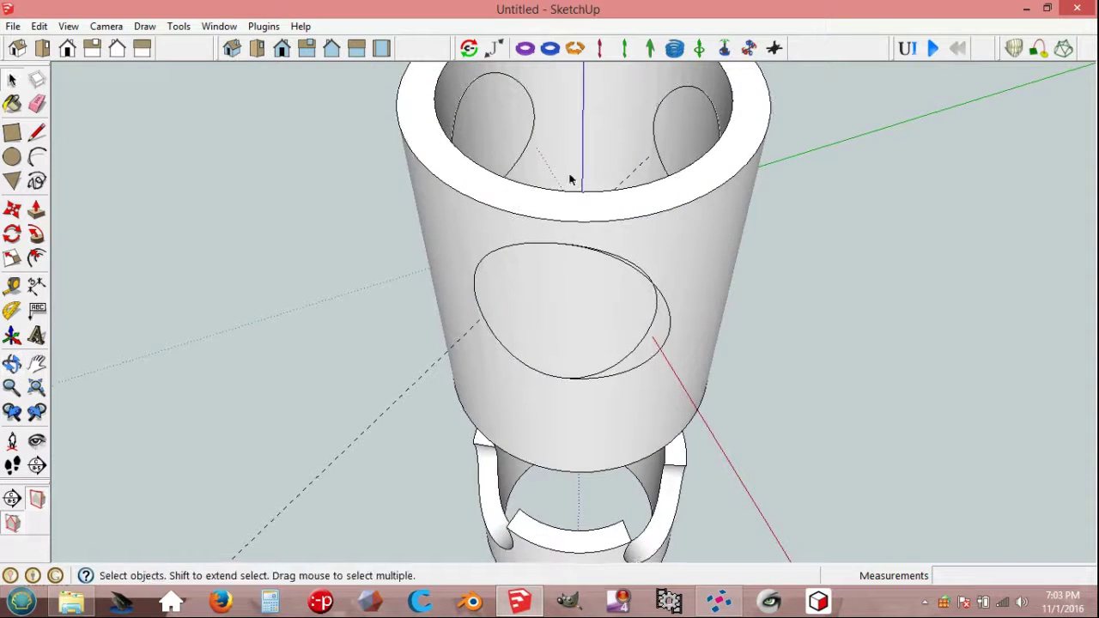
pyautogui.click(264, 25)
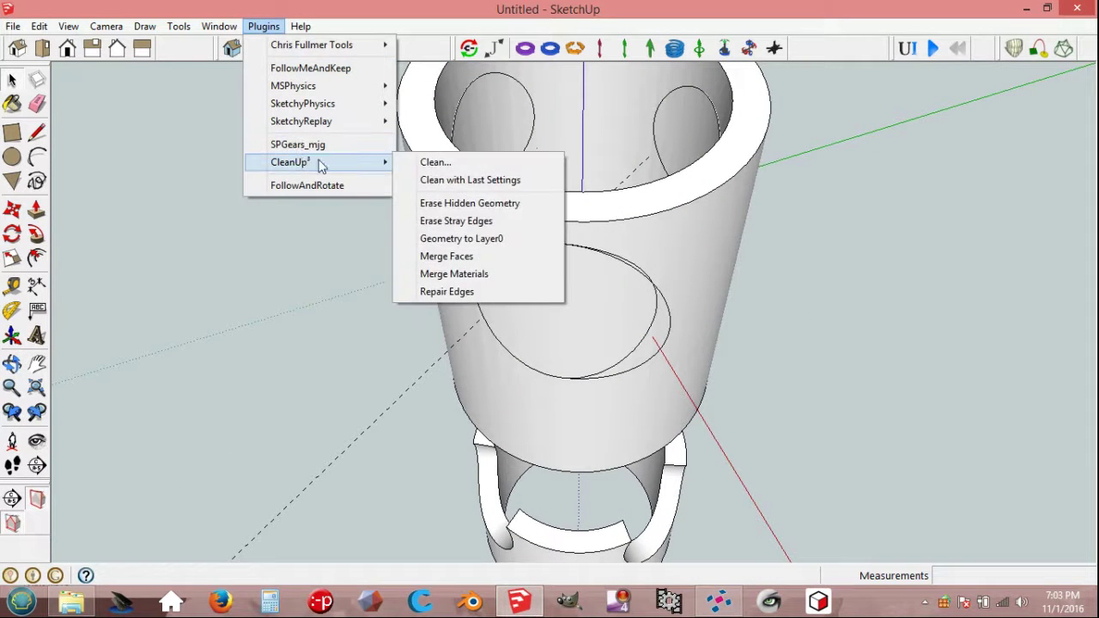
pyautogui.click(463, 221)
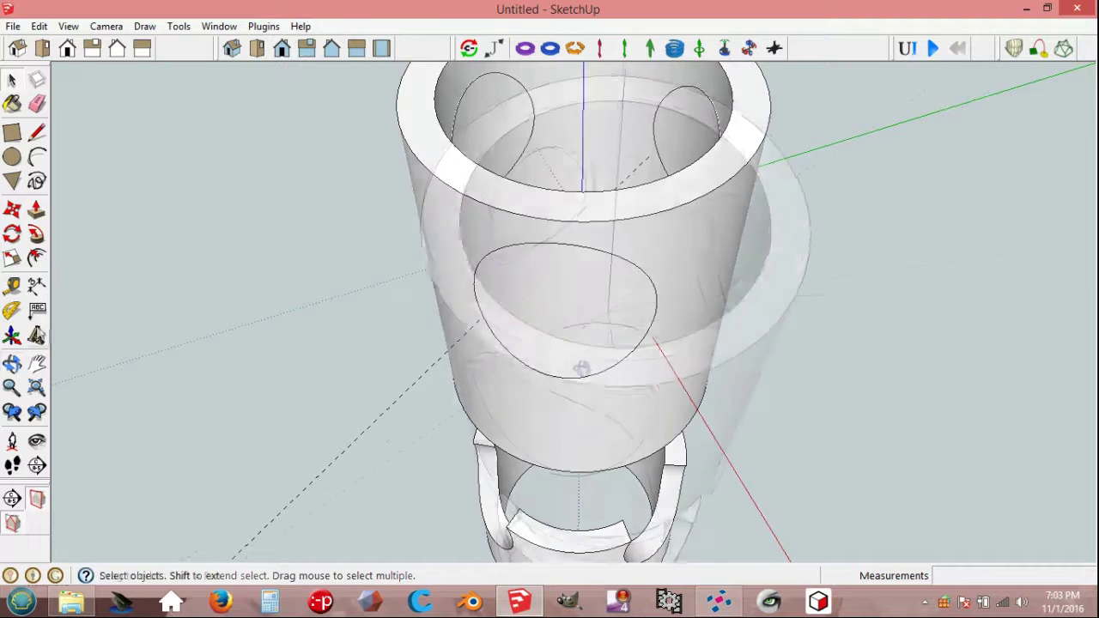
pyautogui.moveTo(581, 368); pyautogui.dragTo(525, 363, button='middle')
pyautogui.press('c')
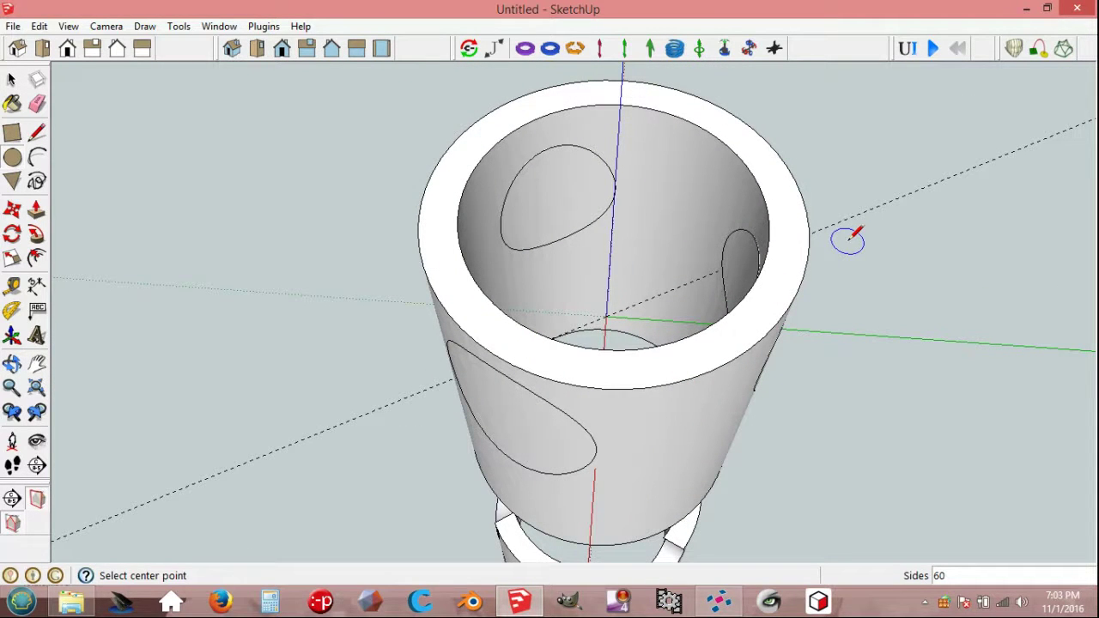
# Step: Draw a 139.1mm disc at the origin, intersect it with the tube, then delete the disc
pyautogui.click(606, 317)
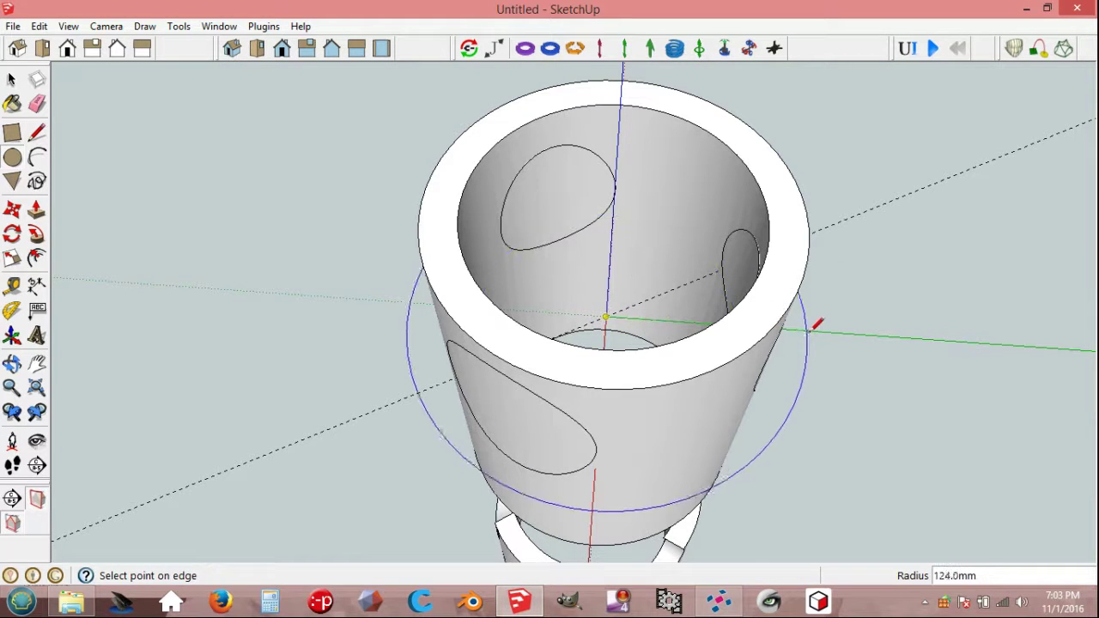
pyautogui.click(841, 324)
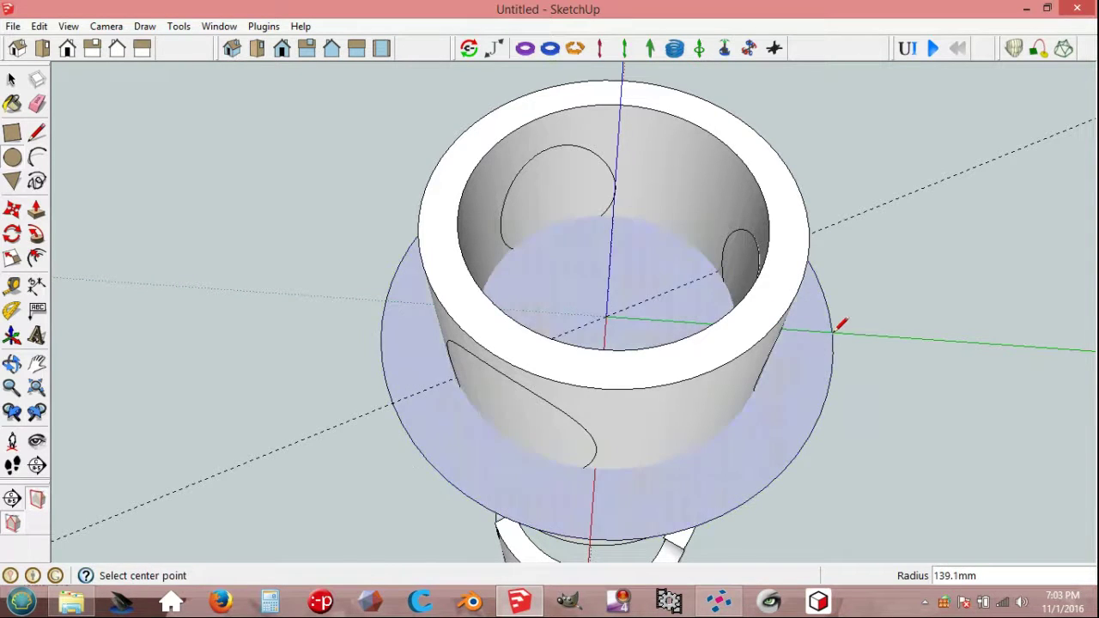
pyautogui.moveTo(841, 325)
pyautogui.mouseDown(button='middle')
pyautogui.moveTo(859, 297)
pyautogui.moveTo(844, 265)
pyautogui.mouseUp(button='middle')
pyautogui.press('space')
pyautogui.click(731, 349)
pyautogui.rightClick(733, 356)
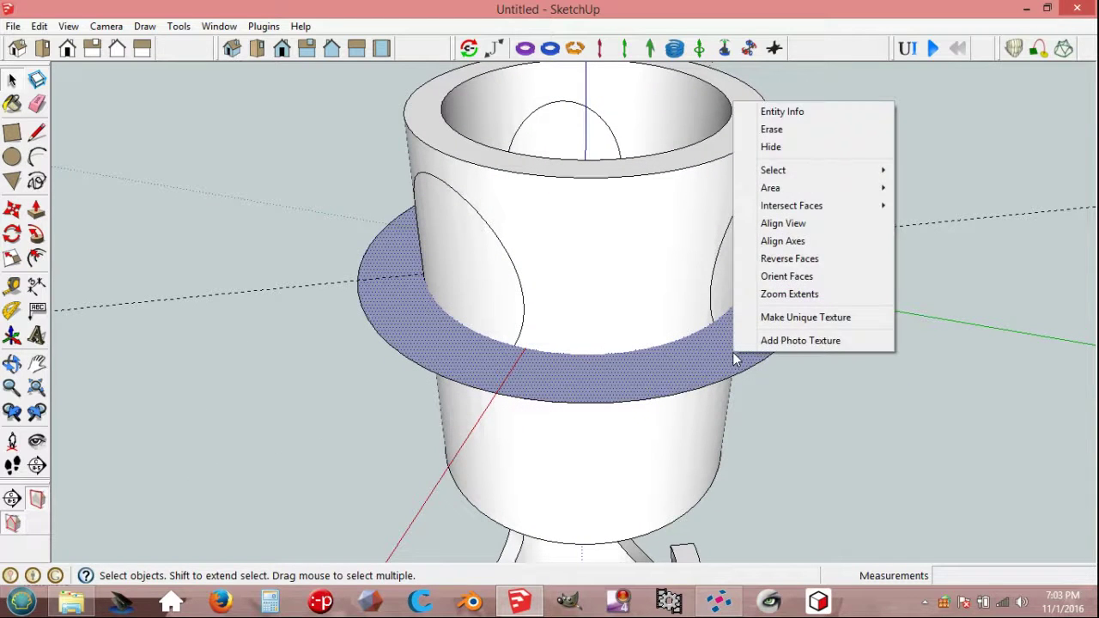
pyautogui.moveTo(791, 205)
pyautogui.click(924, 207)
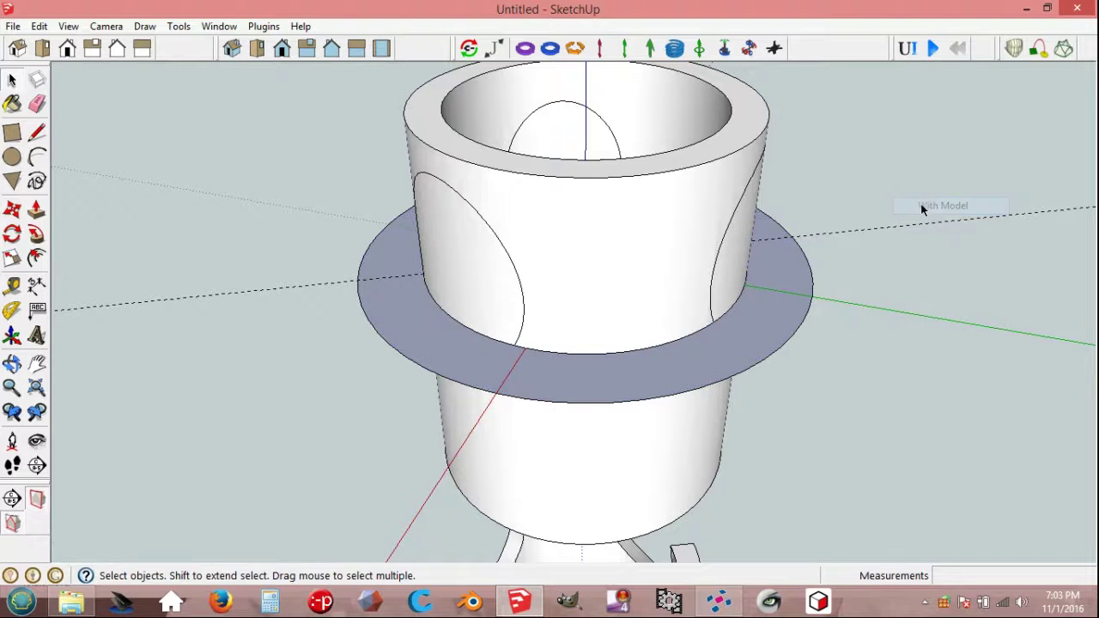
pyautogui.click(770, 359)
pyautogui.press('Delete')
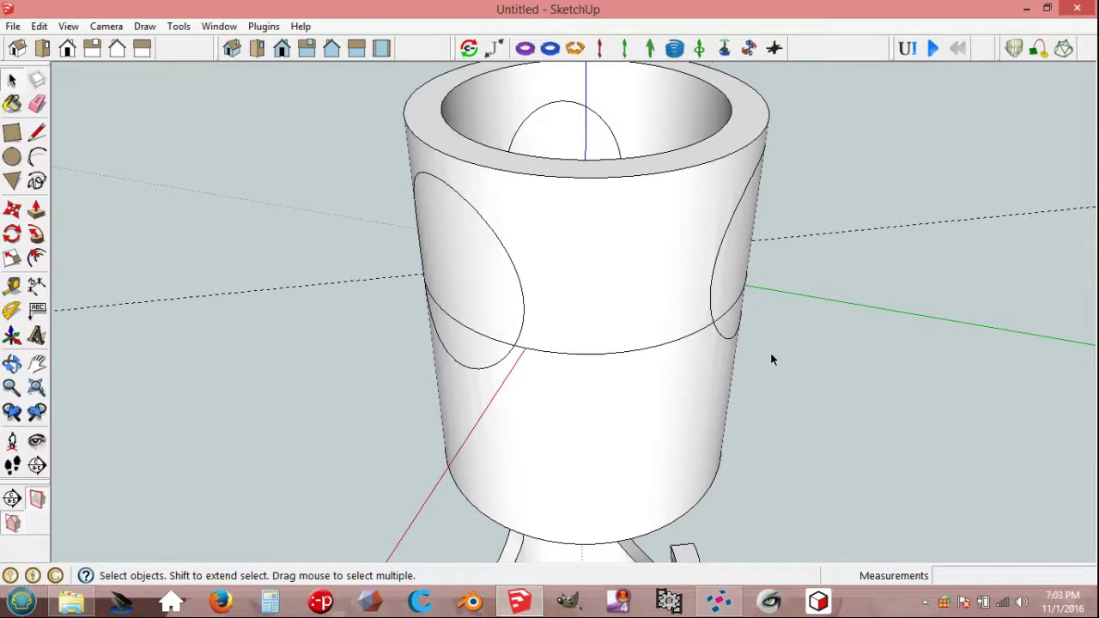
pyautogui.moveTo(736, 361); pyautogui.dragTo(785, 312, button='middle')
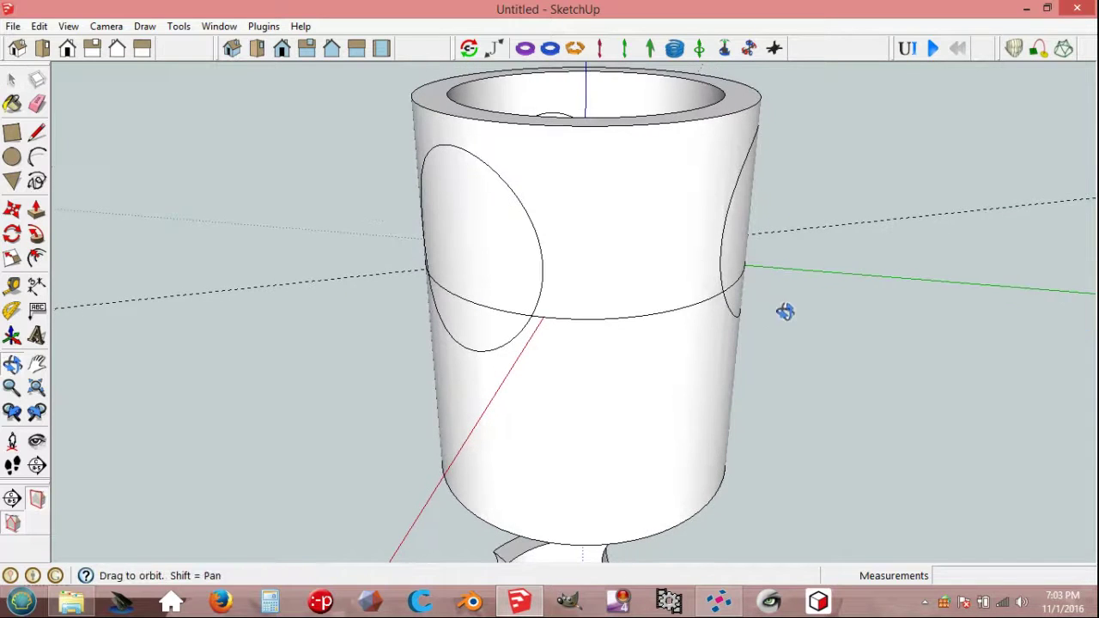
# Step: Delete the tube's upper outer band, the exposed inner face and the top ring face
pyautogui.click(612, 222)
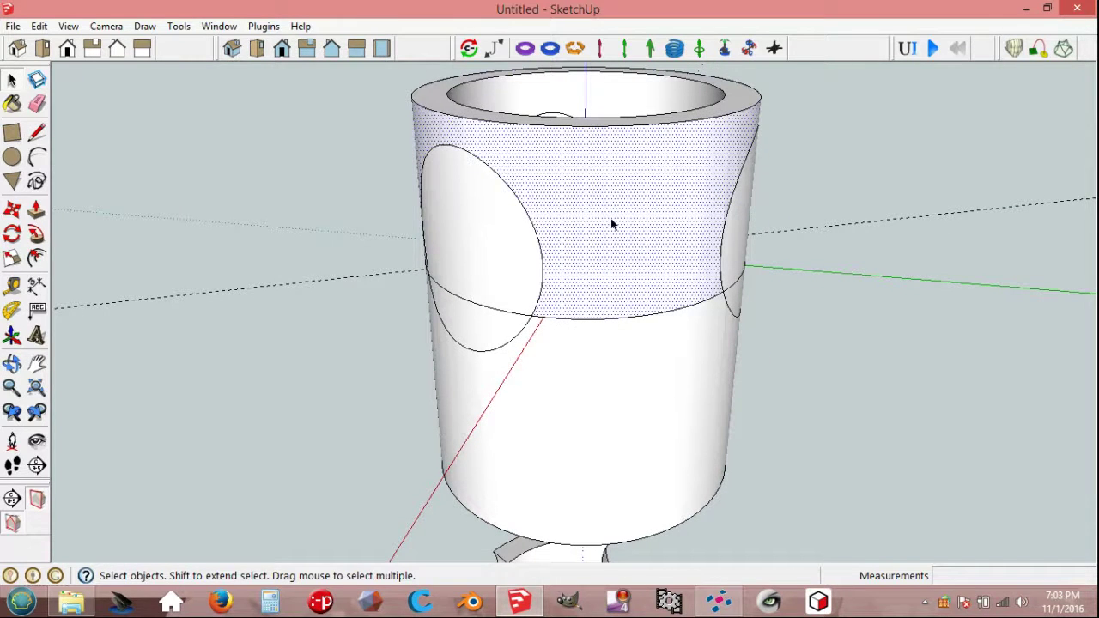
pyautogui.press('Delete')
pyautogui.click(610, 216)
pyautogui.press('Delete')
pyautogui.click(607, 129)
pyautogui.press('Delete')
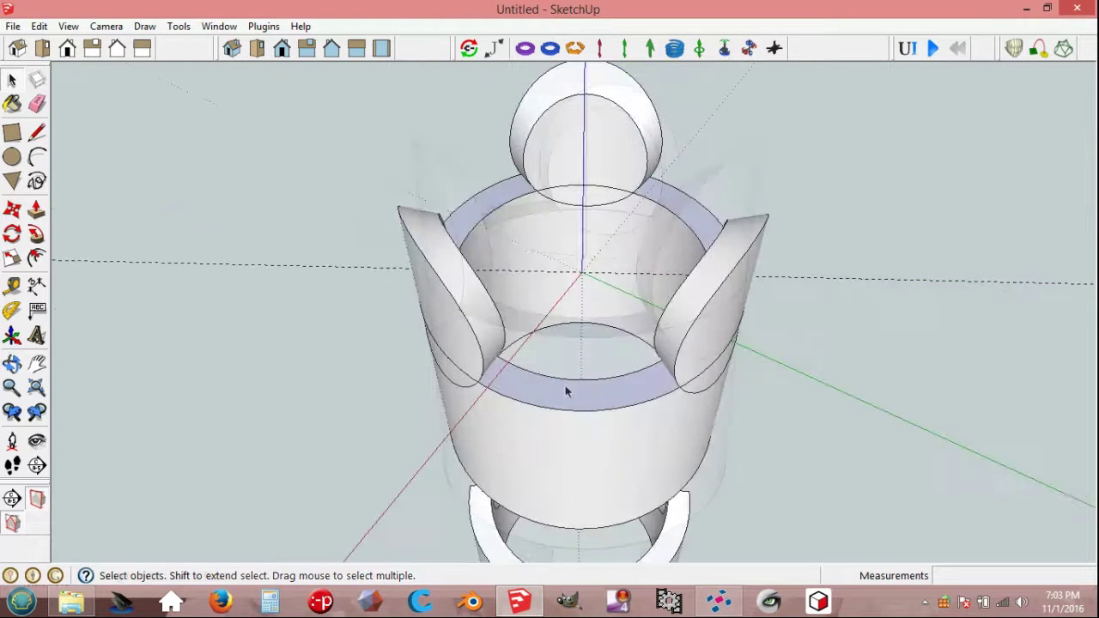
# Step: Reverse the blue ring faces so they show white, then show hidden geometry again
pyautogui.click(590, 394)
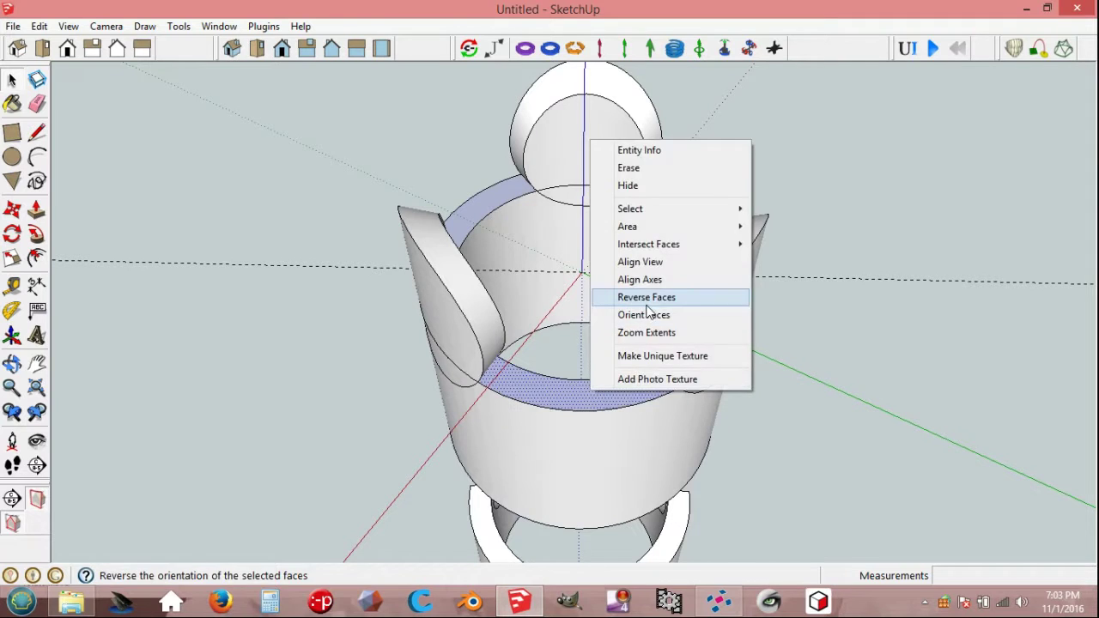
pyautogui.click(647, 297)
pyautogui.rightClick(501, 203)
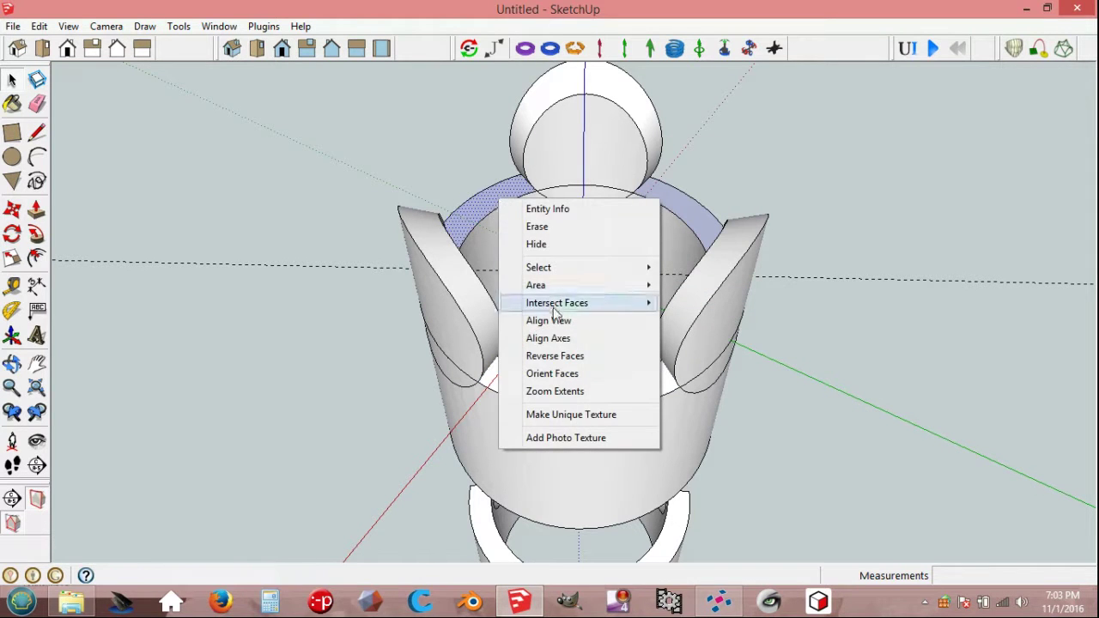
pyautogui.click(563, 356)
pyautogui.rightClick(672, 207)
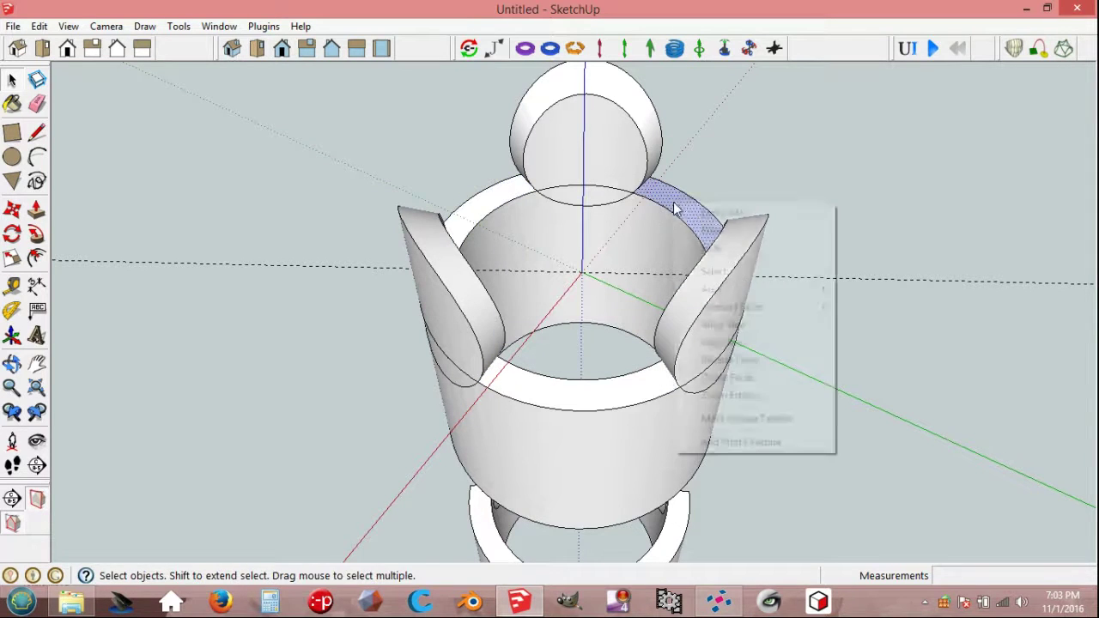
pyautogui.click(735, 361)
pyautogui.moveTo(481, 442)
pyautogui.mouseDown(button='middle')
pyautogui.moveTo(446, 268)
pyautogui.moveTo(444, 304)
pyautogui.mouseUp(button='middle')
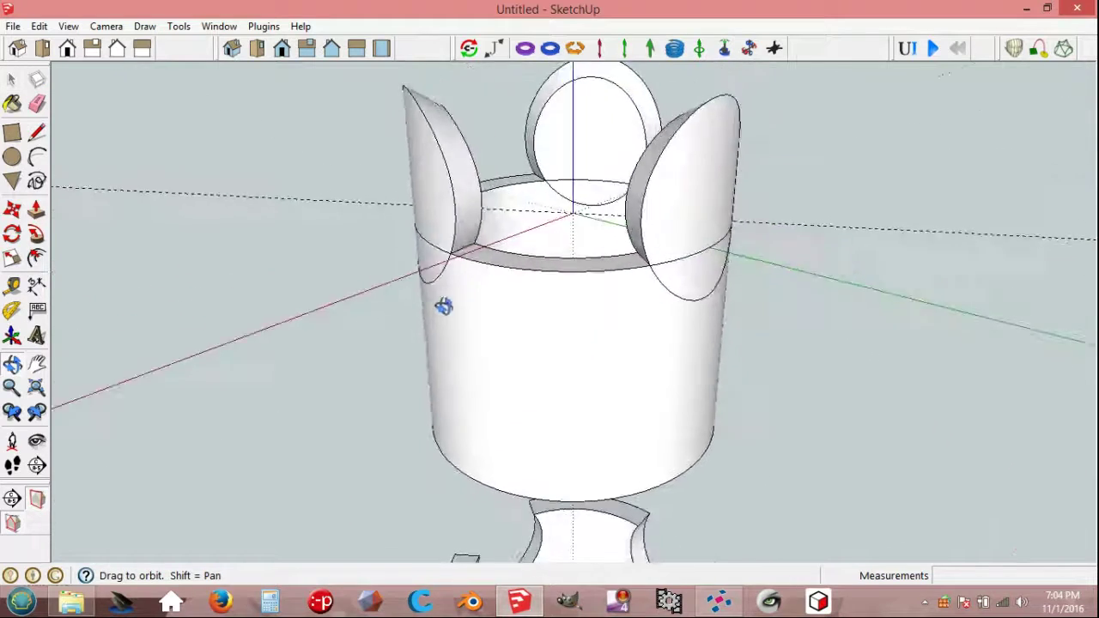
pyautogui.click(68, 26)
pyautogui.click(97, 86)
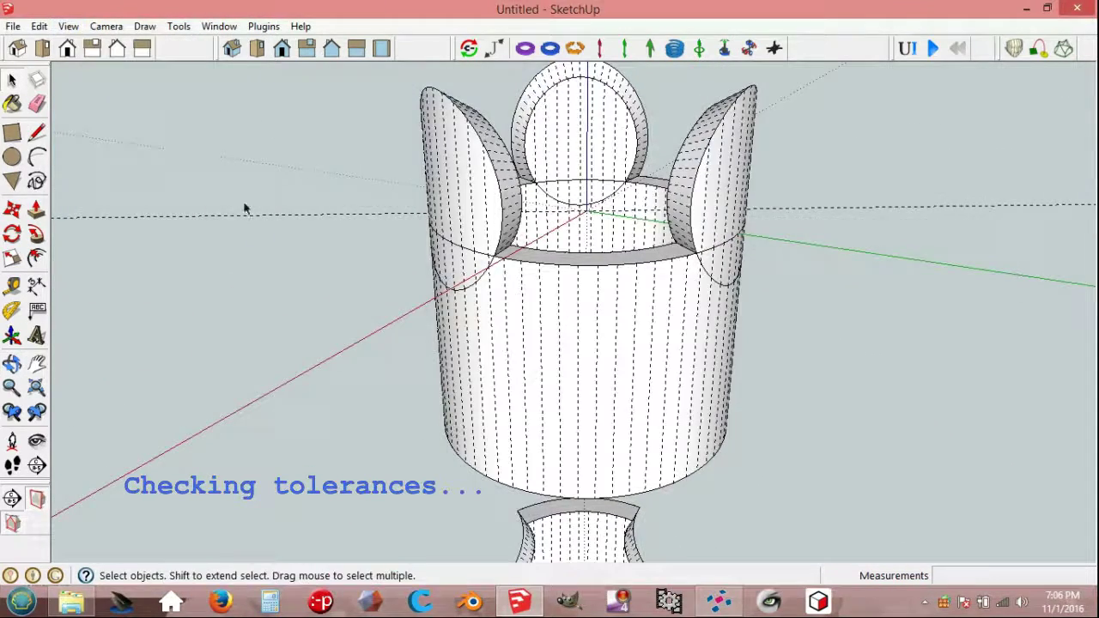
pyautogui.moveTo(245, 206); pyautogui.dragTo(540, 172, button='middle')
pyautogui.scroll(2, 541, 163)
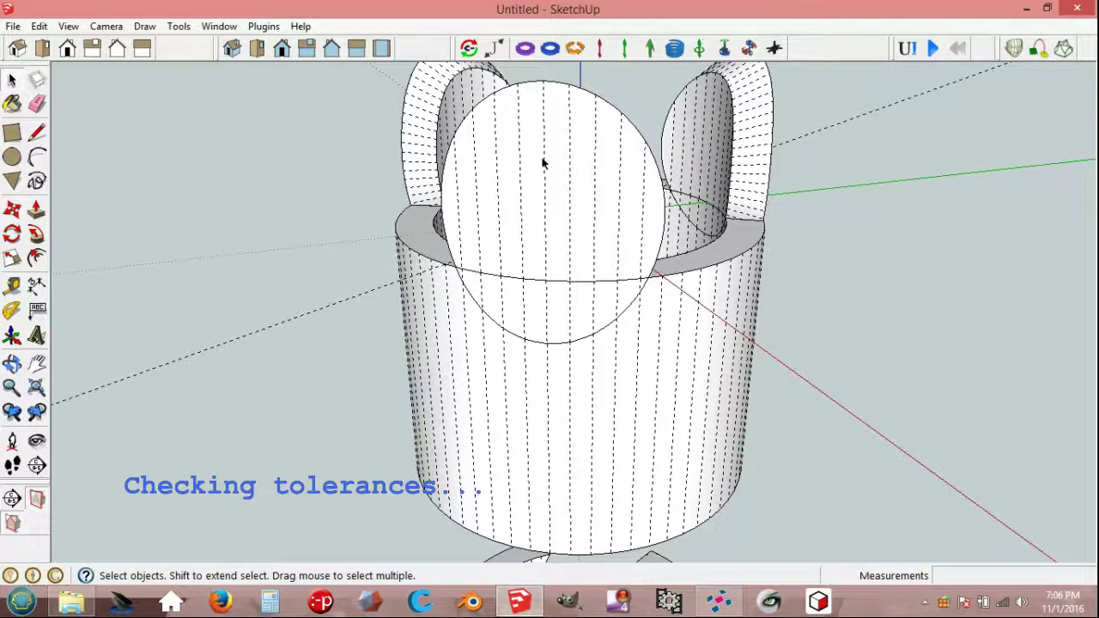
pyautogui.scroll(1, 542, 163)
# Step: Draw a line across the rim opening and measure the notch depth from its midpoint: 83.4mm
pyautogui.press('l')
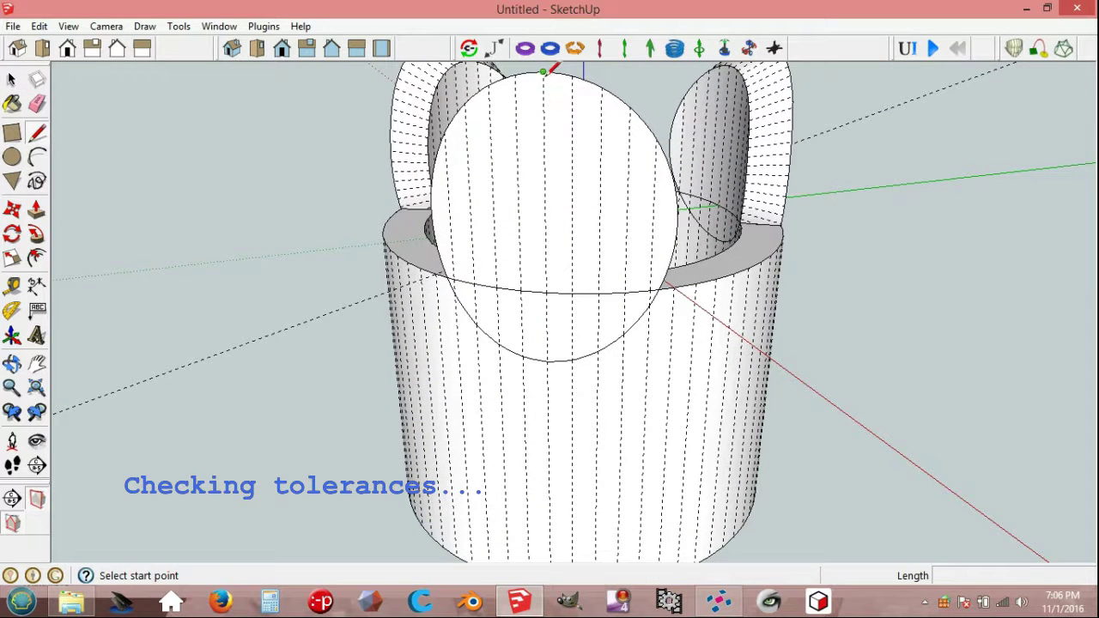
pyautogui.click(544, 72)
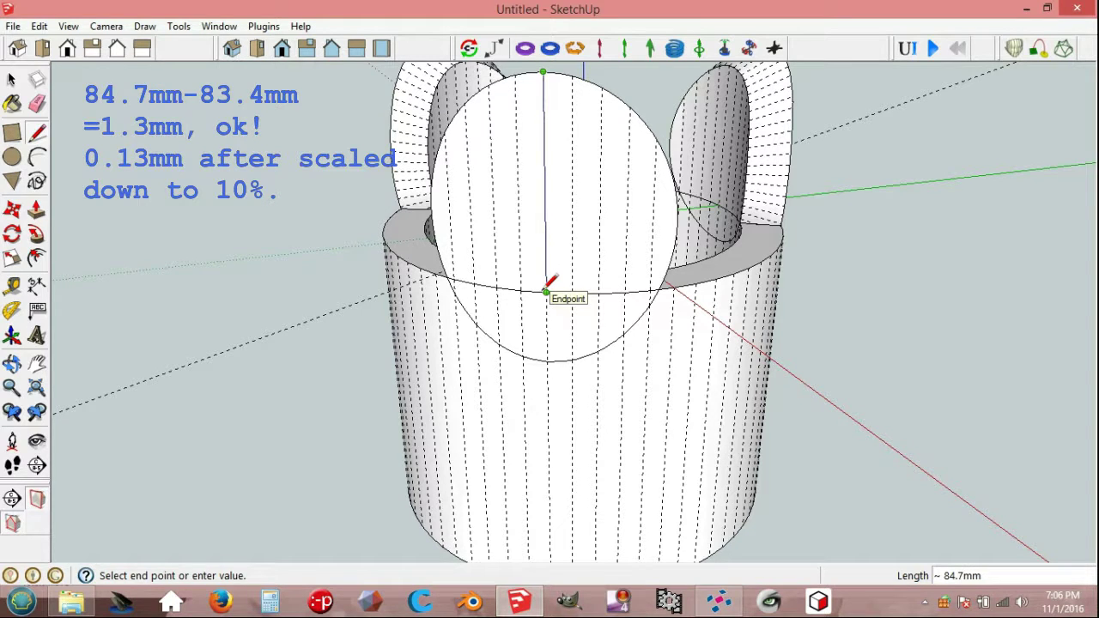
pyautogui.press('Escape')
pyautogui.press('space')
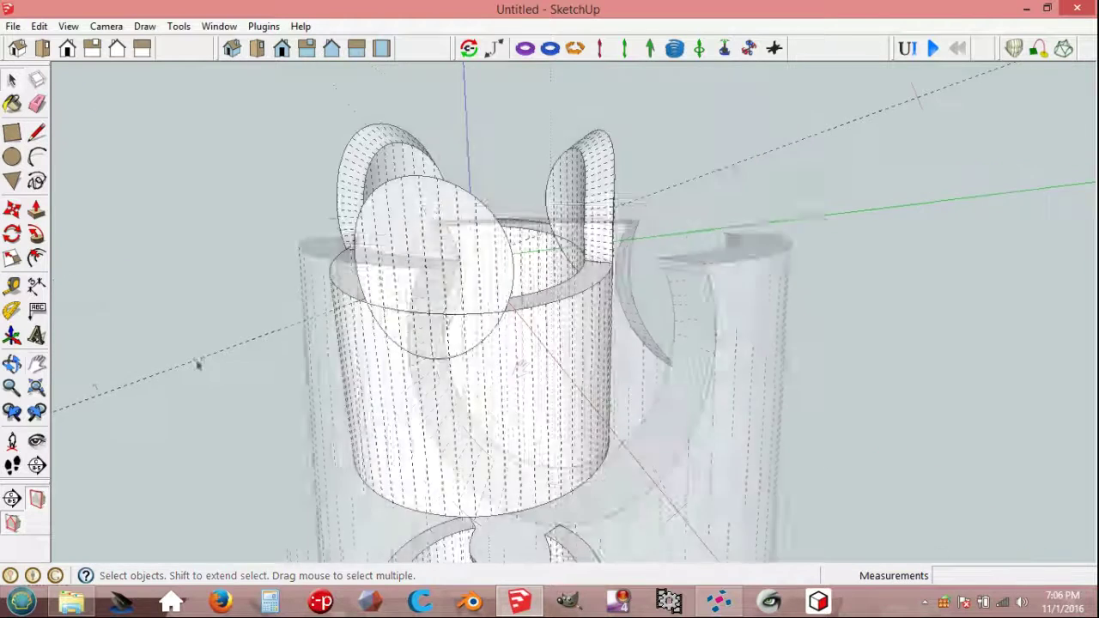
pyautogui.press('l')
pyautogui.click(400, 246)
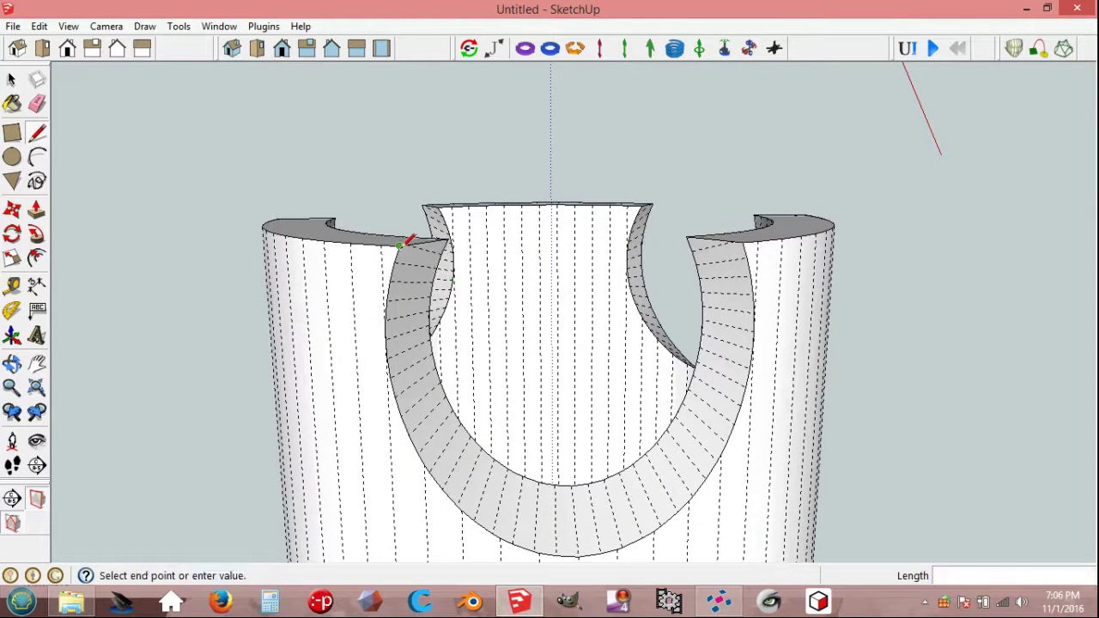
pyautogui.click(743, 242)
pyautogui.press('Escape')
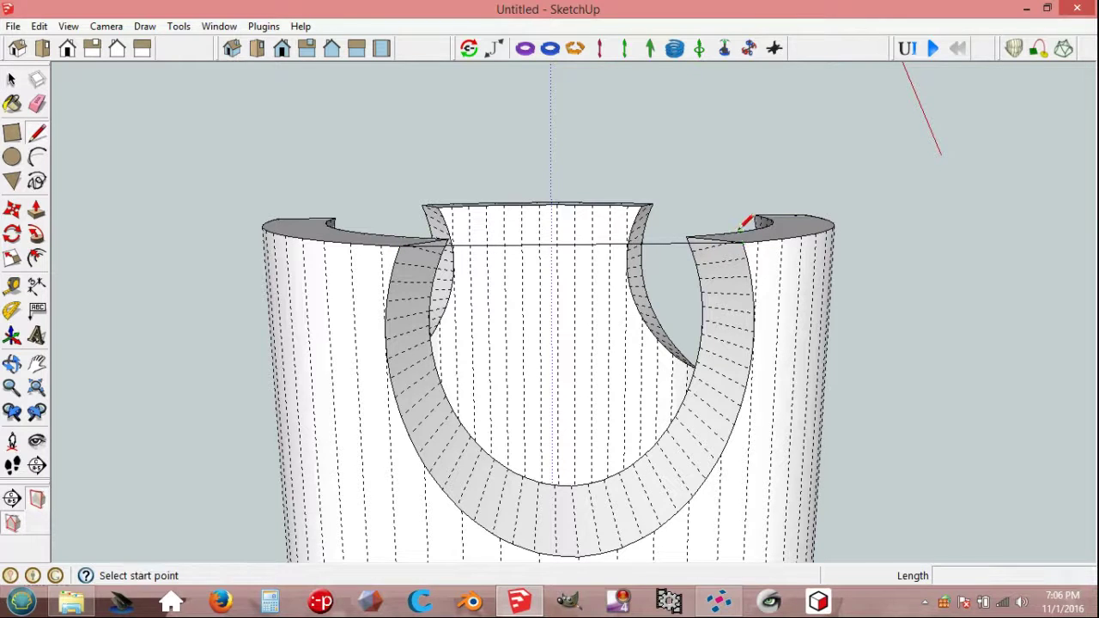
pyautogui.click(573, 245)
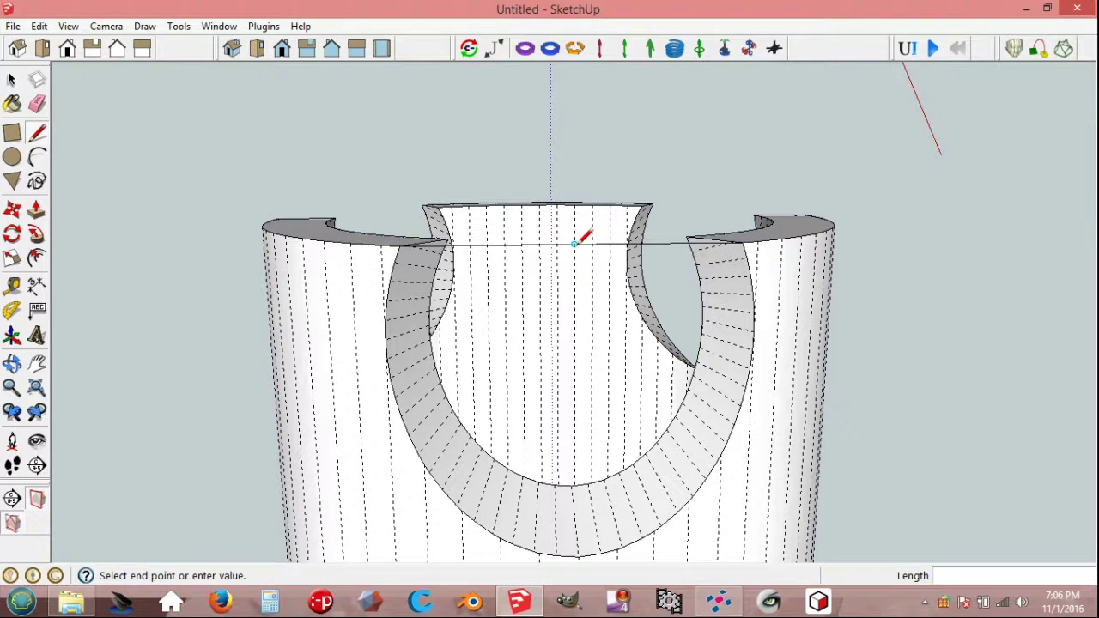
pyautogui.click(579, 556)
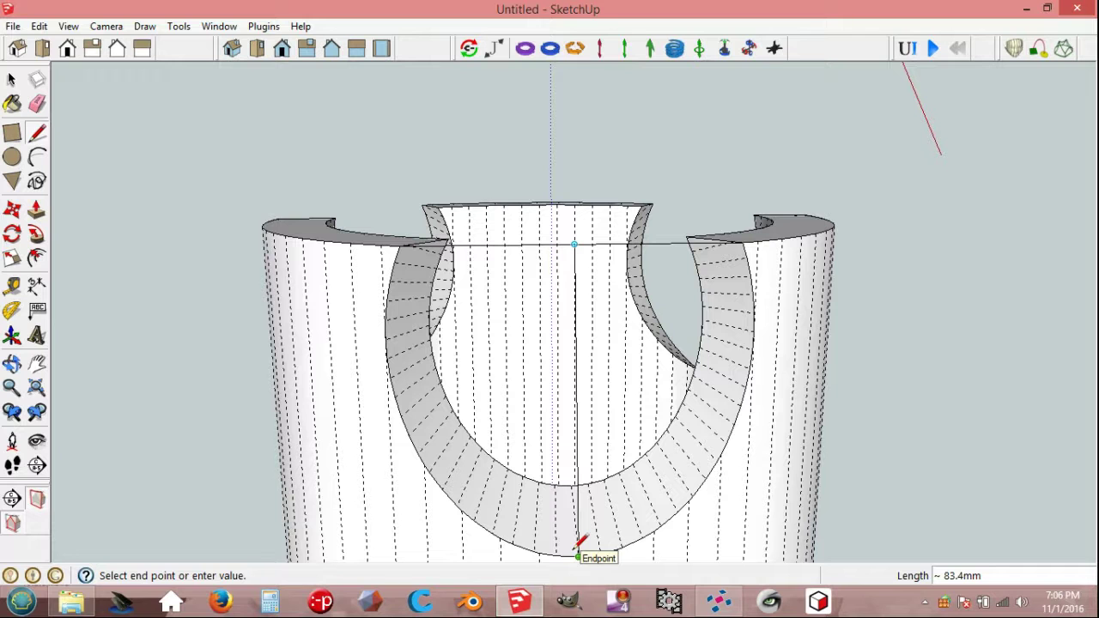
pyautogui.press('space')
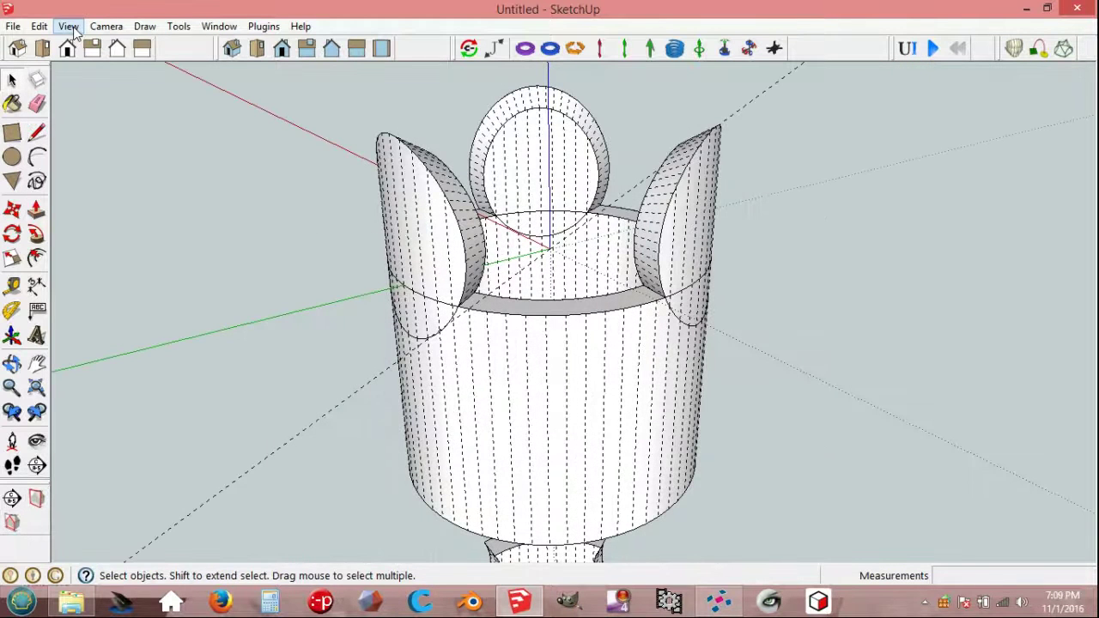
# Step: Hide the dashed soft edges and run Solid Inspector to check the king joint for errors
pyautogui.click(69, 27)
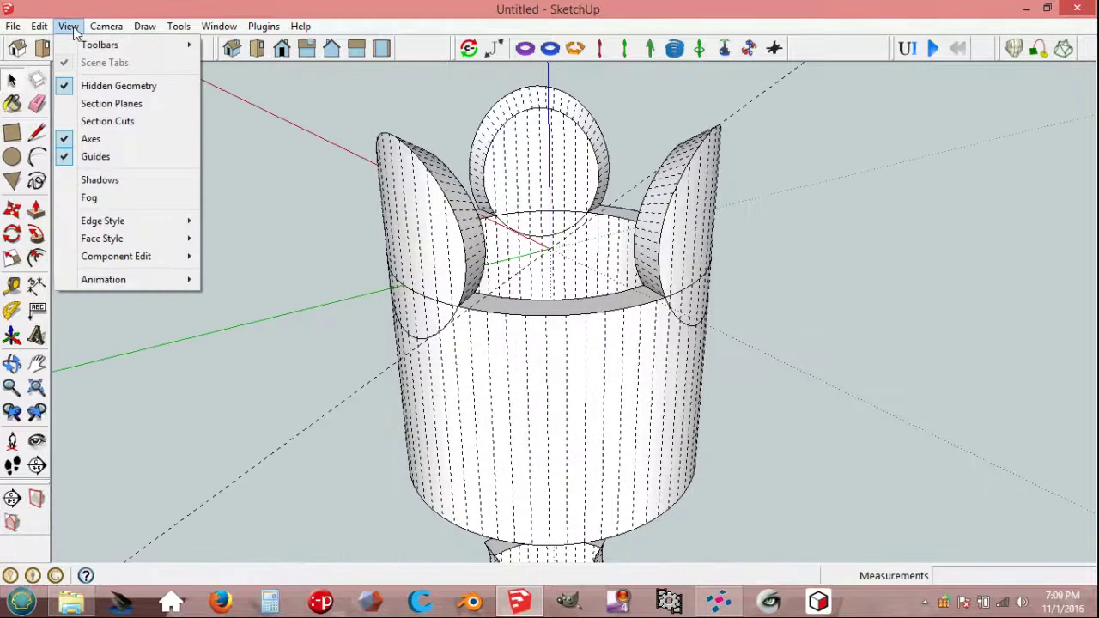
pyautogui.click(109, 91)
pyautogui.scroll(2, 358, 294)
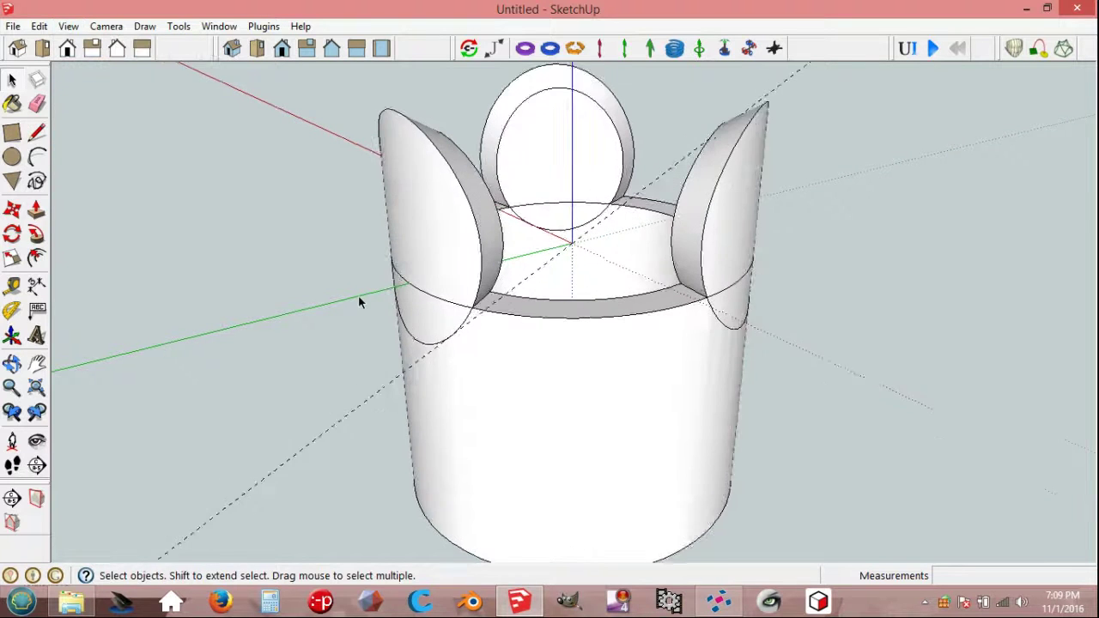
pyautogui.scroll(2, 359, 294)
pyautogui.click(179, 26)
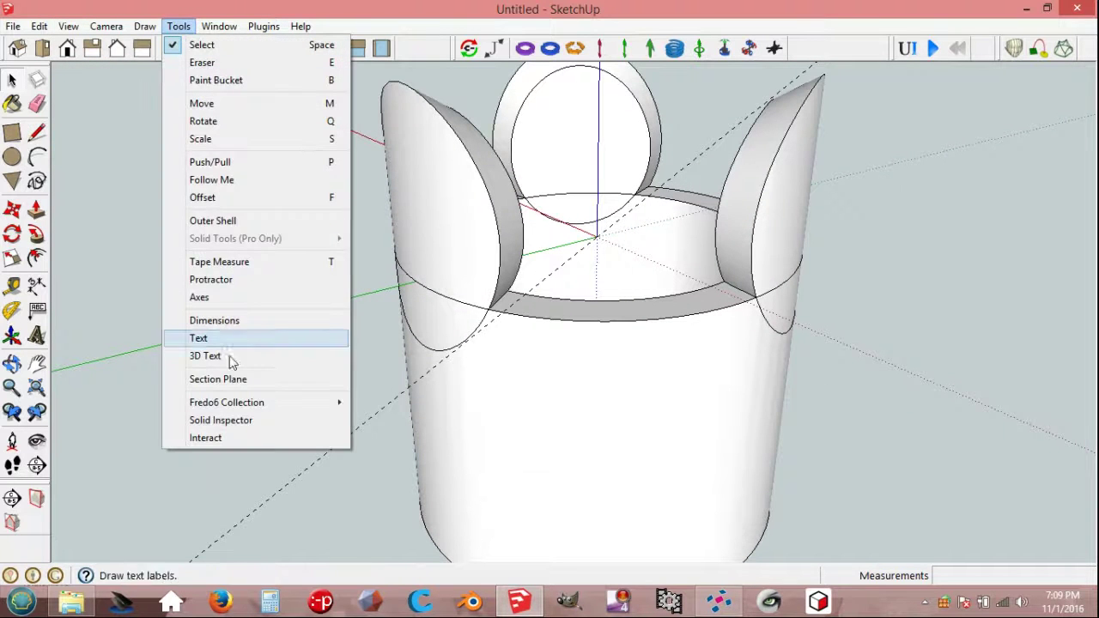
pyautogui.click(249, 420)
pyautogui.moveTo(272, 340); pyautogui.dragTo(282, 353, button='middle')
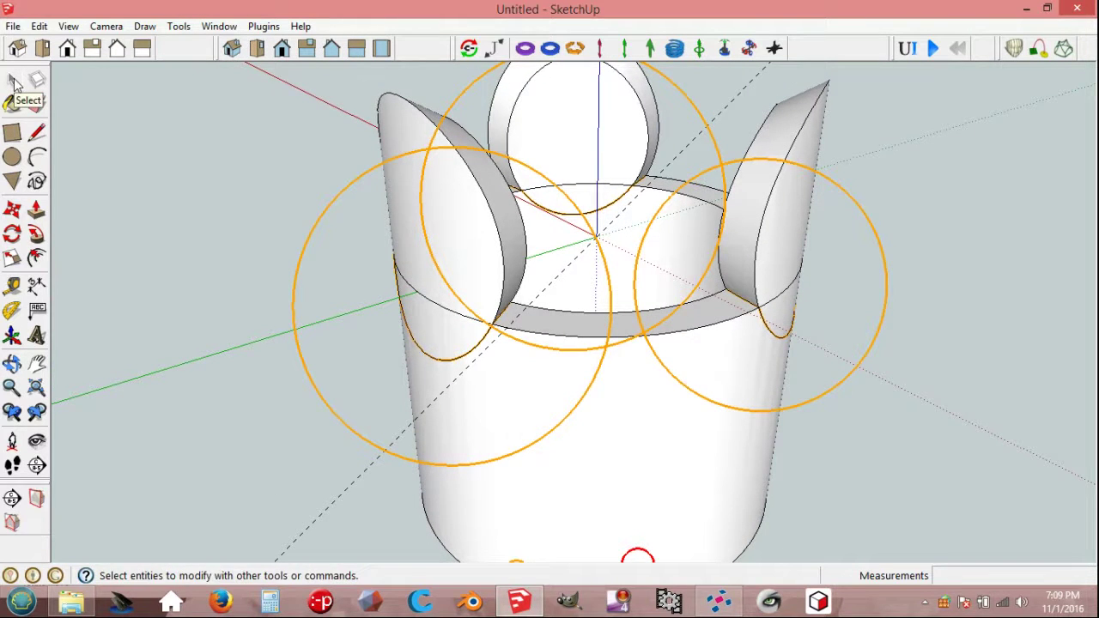
pyautogui.click(16, 82)
# Step: Add a section plane to inspect the king joint's cross-section, then hide the cut
pyautogui.moveTo(249, 275); pyautogui.dragTo(262, 287, button='middle')
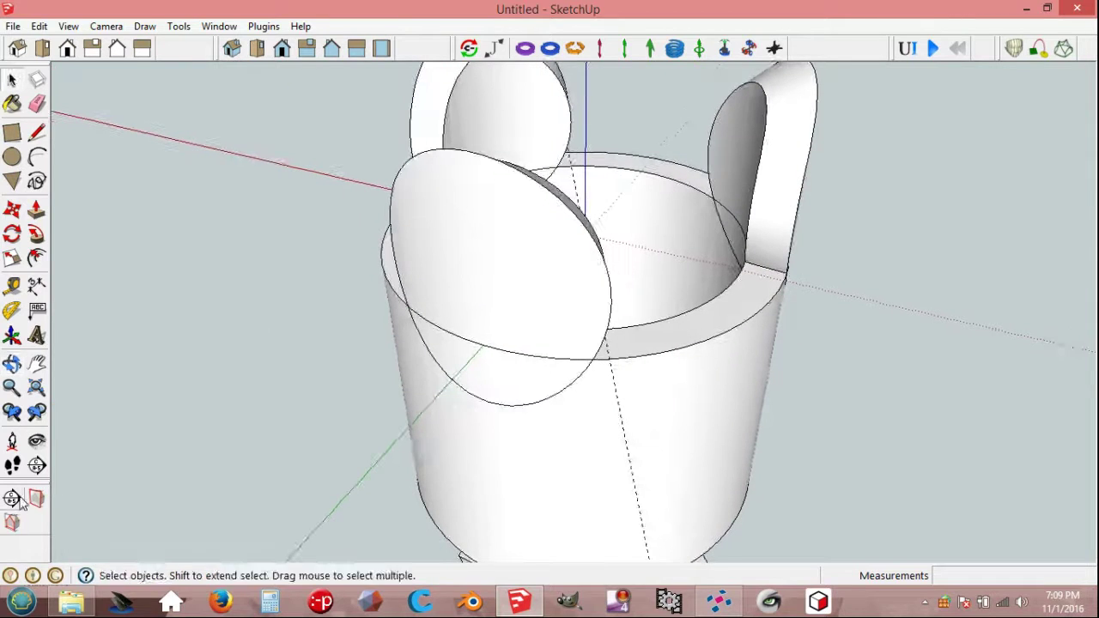
pyautogui.click(13, 501)
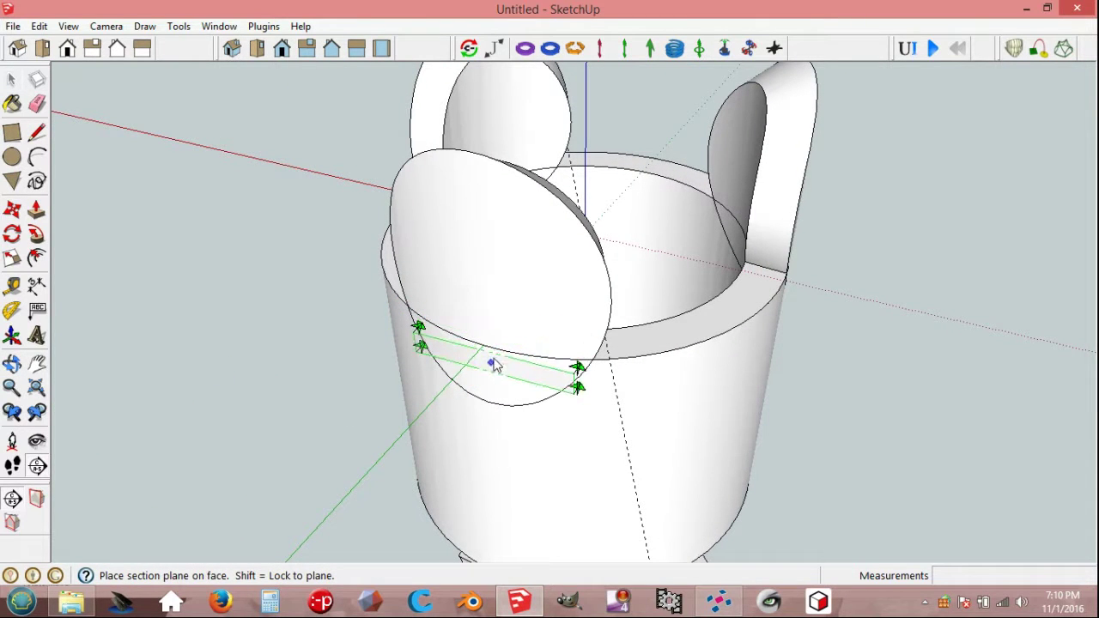
pyautogui.click(504, 344)
pyautogui.moveTo(454, 380)
pyautogui.mouseDown(button='middle')
pyautogui.moveTo(556, 258)
pyautogui.moveTo(462, 408)
pyautogui.mouseUp(button='middle')
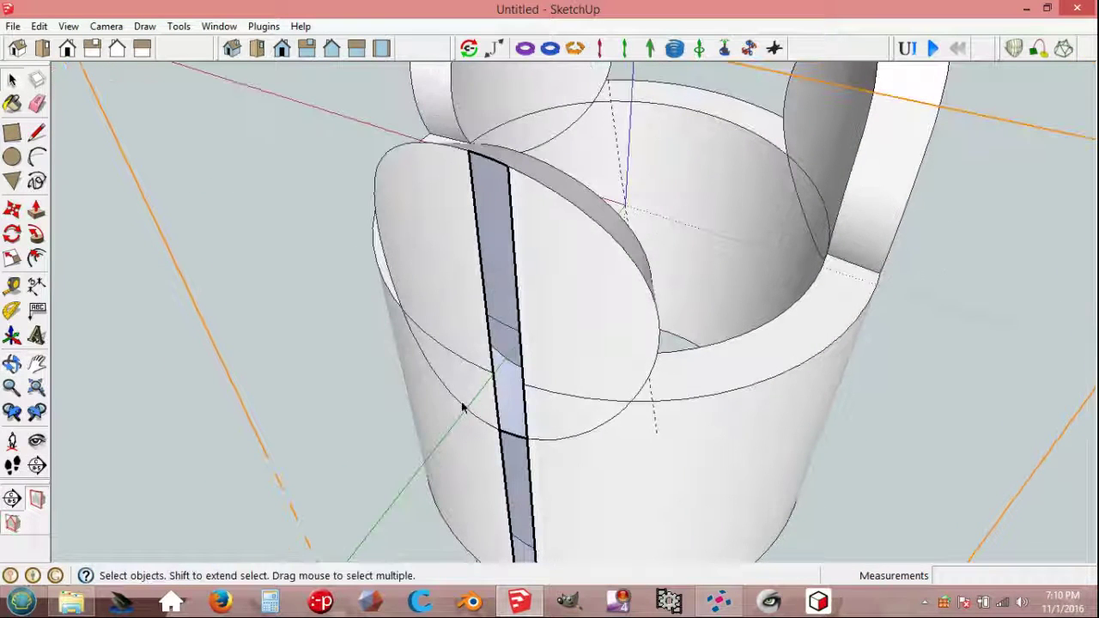
pyautogui.click(512, 419)
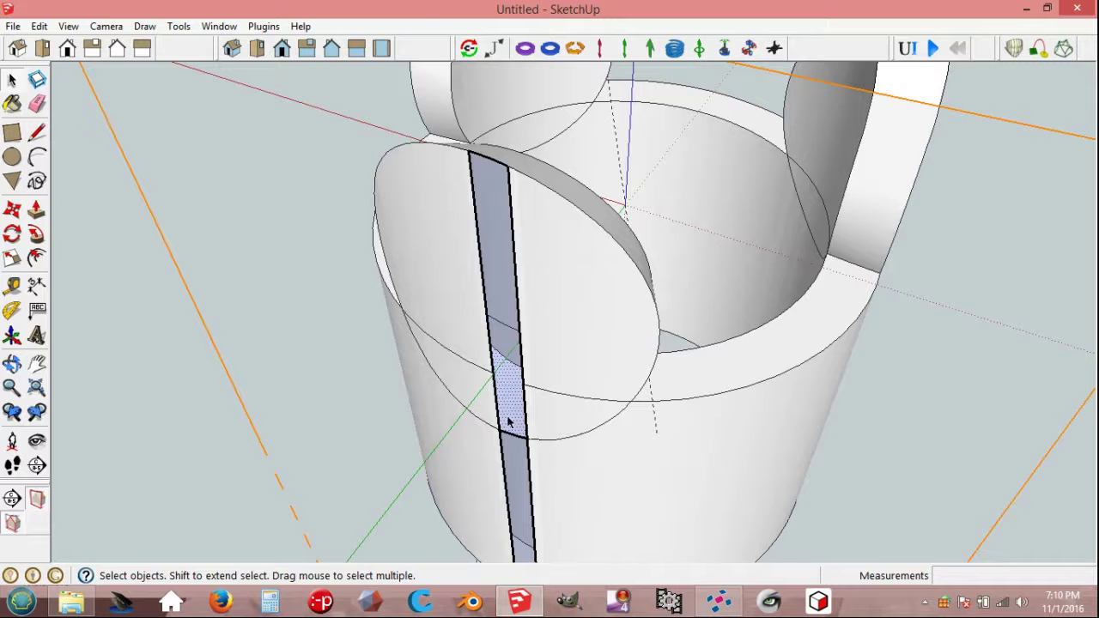
pyautogui.keyDown('shift'); pyautogui.click(509, 421); pyautogui.keyUp('shift')
pyautogui.moveTo(605, 406)
pyautogui.mouseDown(button='middle')
pyautogui.moveTo(716, 397)
pyautogui.moveTo(417, 311)
pyautogui.moveTo(206, 289)
pyautogui.moveTo(76, 466)
pyautogui.mouseUp(button='middle')
pyautogui.click(37, 499)
# Step: Slice the sphere with a second section plane and inspect the cut model
pyautogui.click(12, 499)
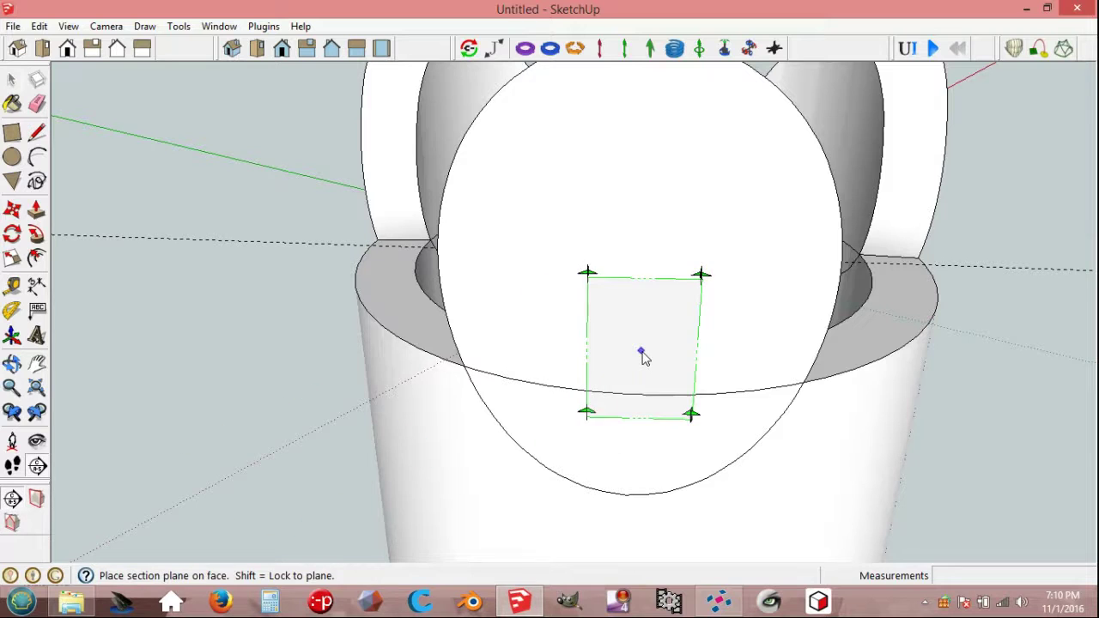
pyautogui.click(646, 359)
pyautogui.moveTo(667, 361); pyautogui.dragTo(552, 403, button='middle')
pyautogui.moveTo(523, 440)
pyautogui.mouseDown(button='middle')
pyautogui.moveTo(466, 491)
pyautogui.moveTo(422, 484)
pyautogui.moveTo(422, 432)
pyautogui.moveTo(416, 468)
pyautogui.mouseUp(button='middle')
pyautogui.click(420, 468)
pyautogui.press('Delete')
pyautogui.moveTo(582, 434)
pyautogui.mouseDown(button='middle')
pyautogui.moveTo(687, 412)
pyautogui.moveTo(238, 368)
pyautogui.moveTo(230, 411)
pyautogui.mouseUp(button='middle')
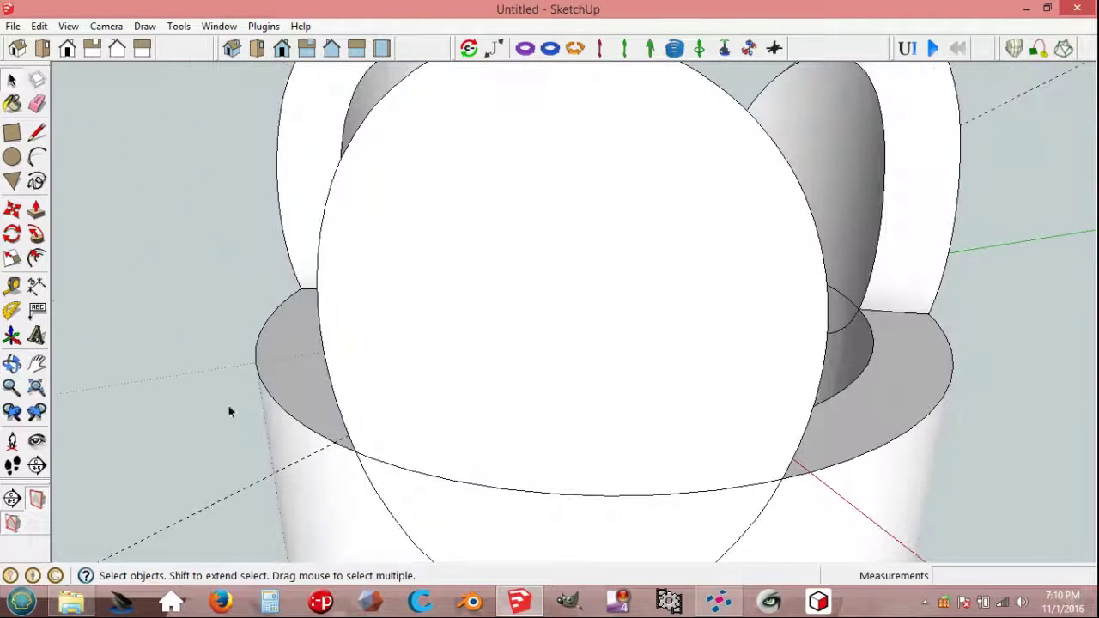
# Step: Add a third section plane, inspect it, then turn off section planes and section cuts
pyautogui.click(11, 503)
pyautogui.click(529, 488)
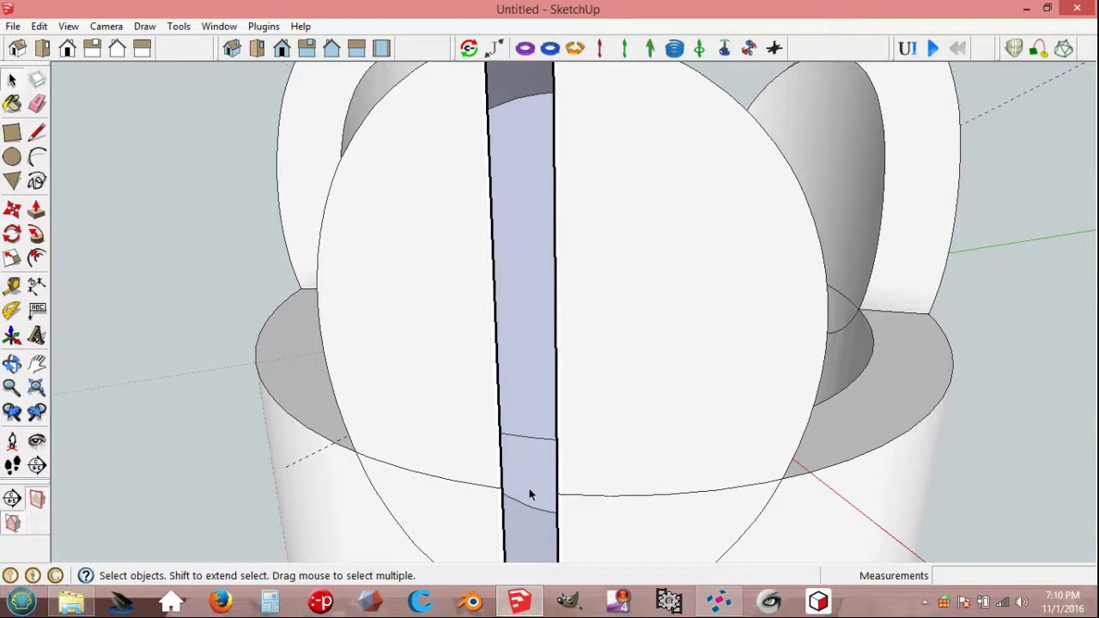
pyautogui.moveTo(530, 494); pyautogui.dragTo(395, 476, button='middle')
pyautogui.click(395, 476)
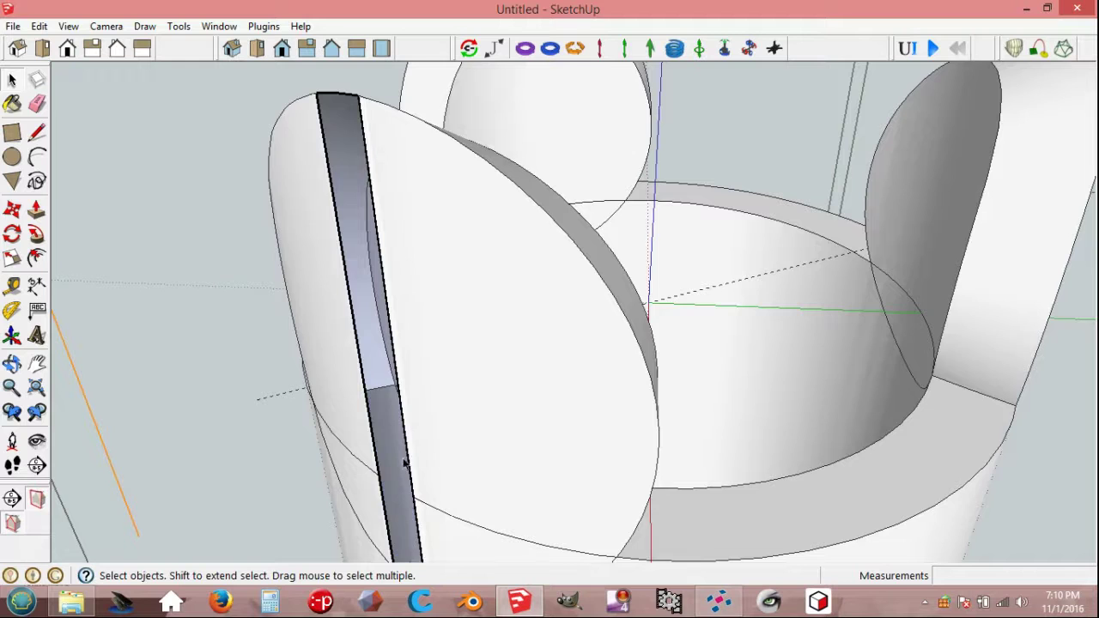
pyautogui.moveTo(404, 459); pyautogui.dragTo(616, 383, button='middle')
pyautogui.moveTo(617, 383); pyautogui.dragTo(658, 416)
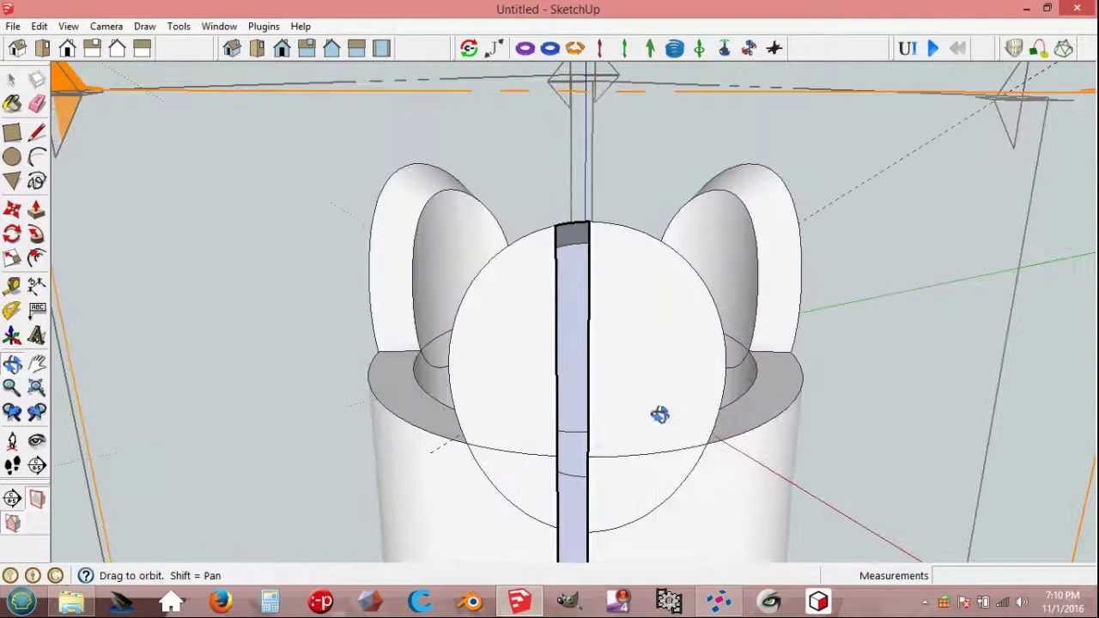
pyautogui.rightClick(657, 413)
pyautogui.click(37, 503)
pyautogui.click(37, 503)
pyautogui.click(12, 522)
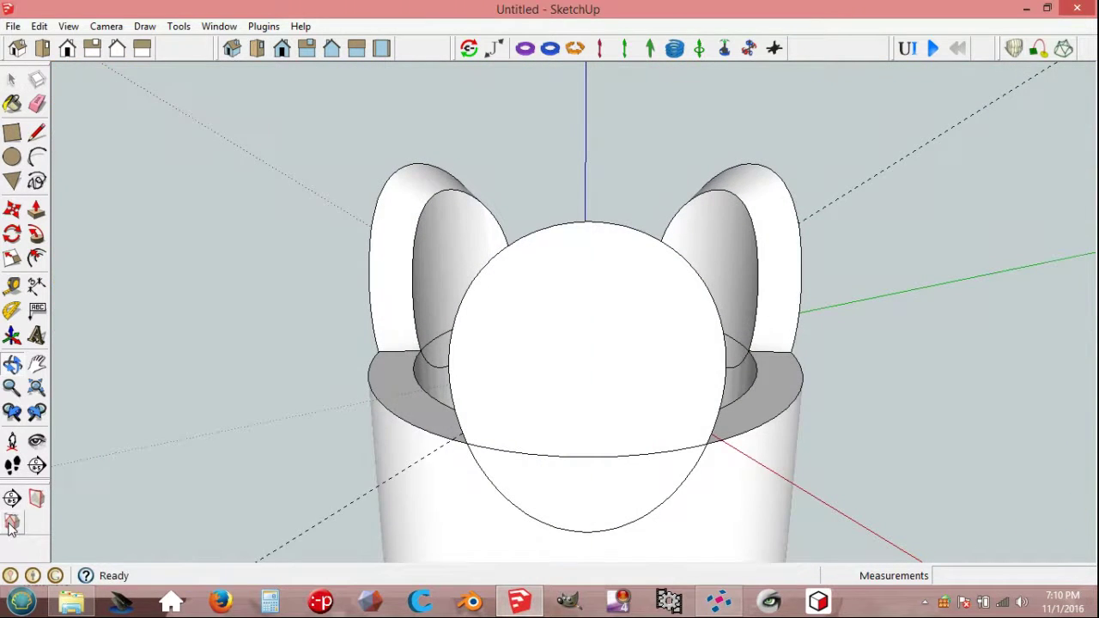
# Step: Run the solid check on the model and orbit out to view it whole
pyautogui.click(178, 26)
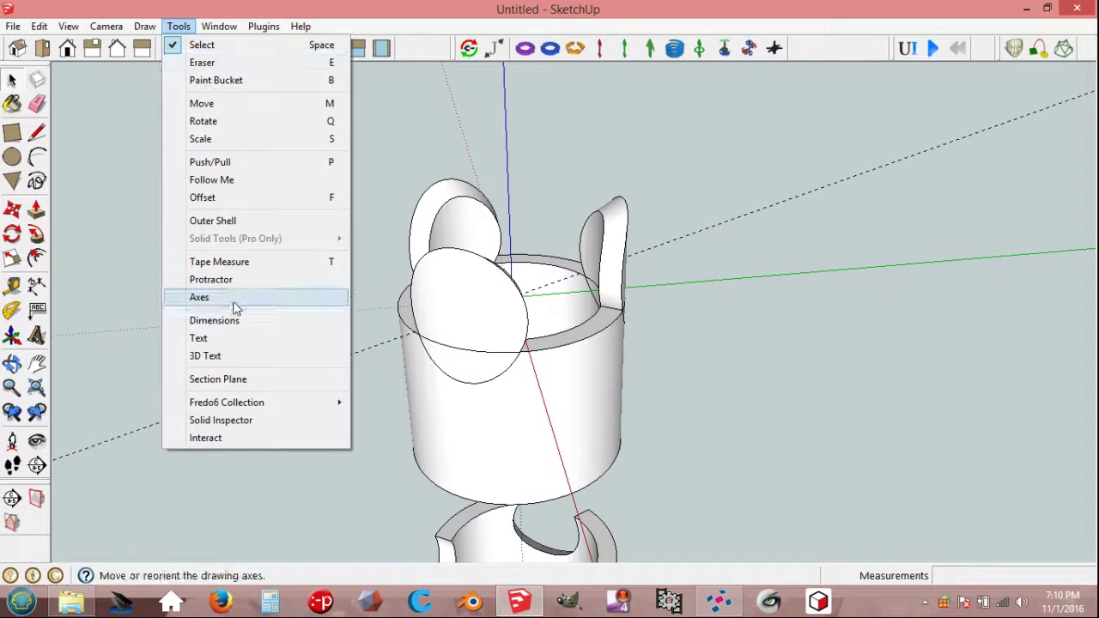
pyautogui.click(237, 424)
pyautogui.moveTo(372, 311); pyautogui.dragTo(123, 289, button='middle')
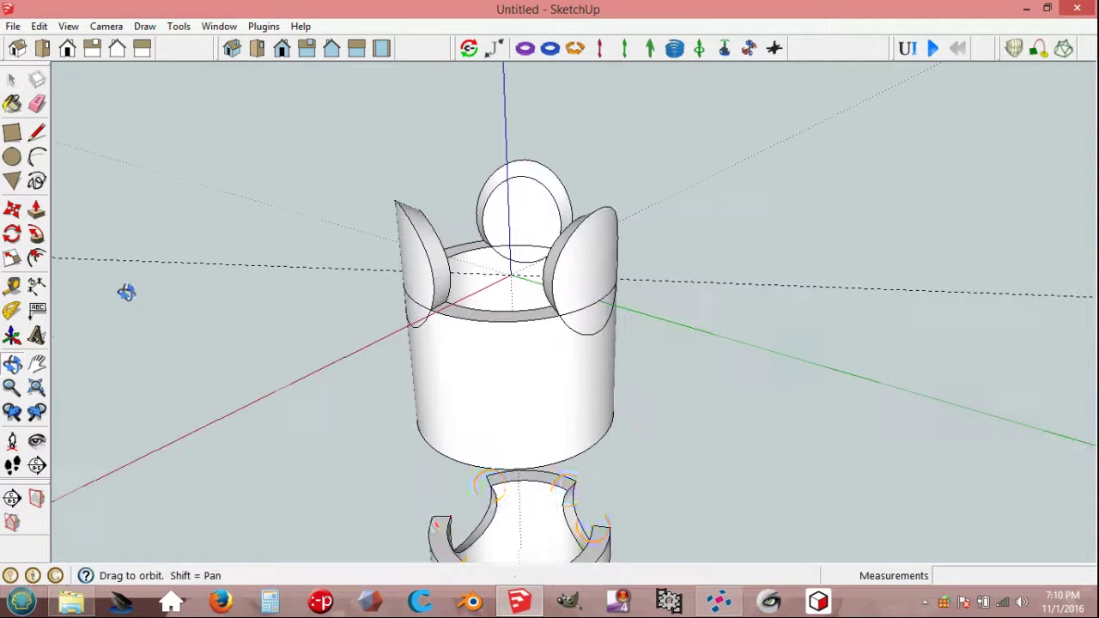
pyautogui.scroll(-1, 376, 244)
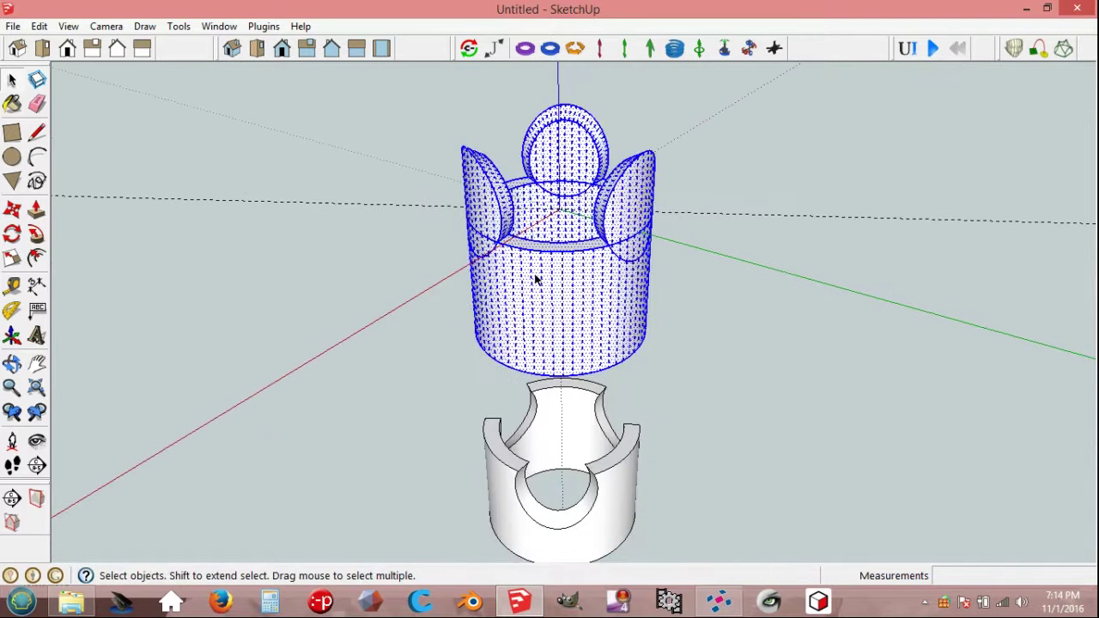
# Step: Group the king geometry and rotate it 60° from the top circle's centre, starting along green
pyautogui.rightClick(535, 277)
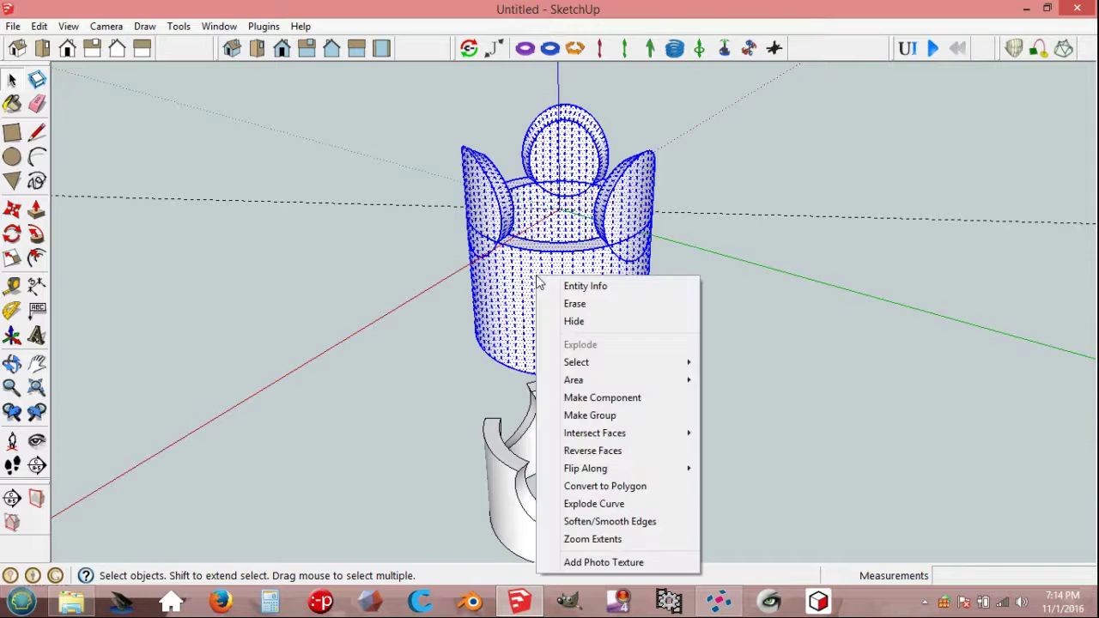
pyautogui.click(615, 417)
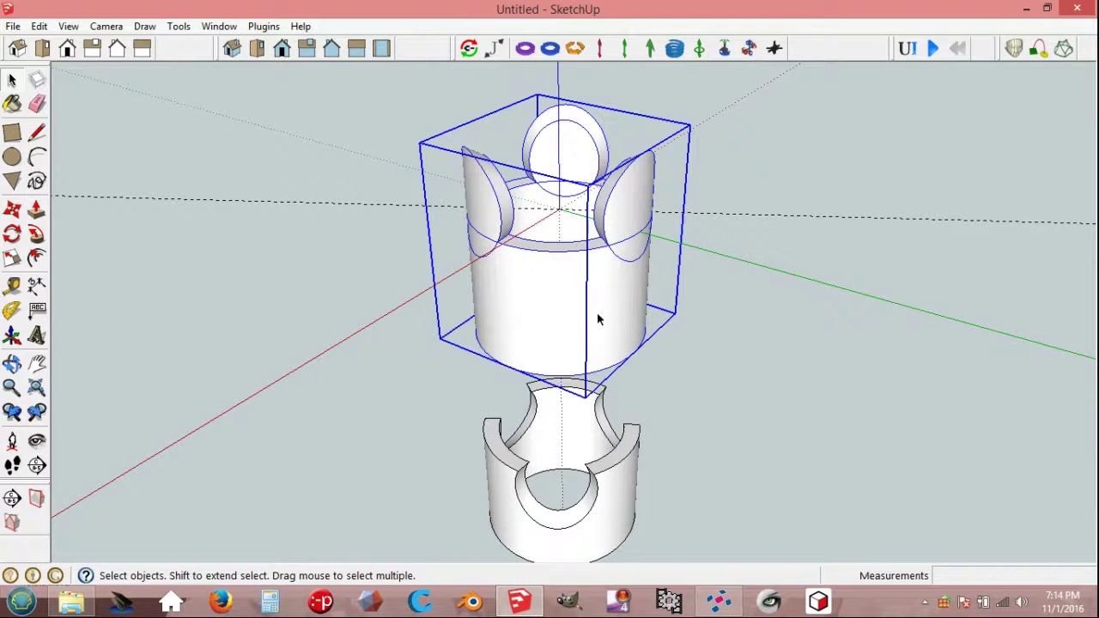
pyautogui.press('q')
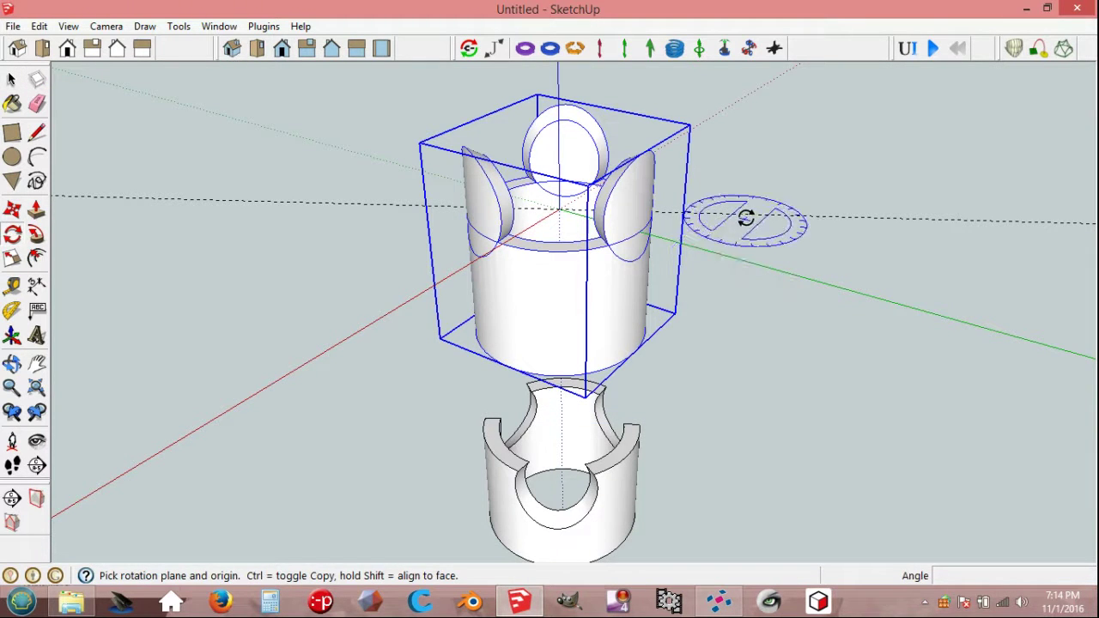
pyautogui.click(559, 209)
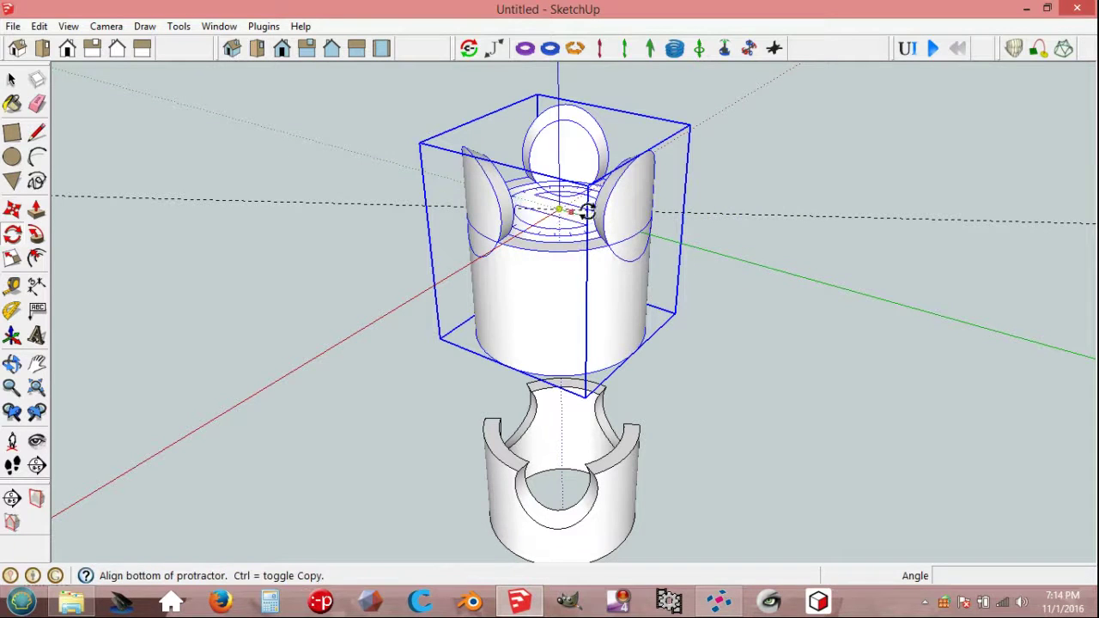
pyautogui.click(743, 262)
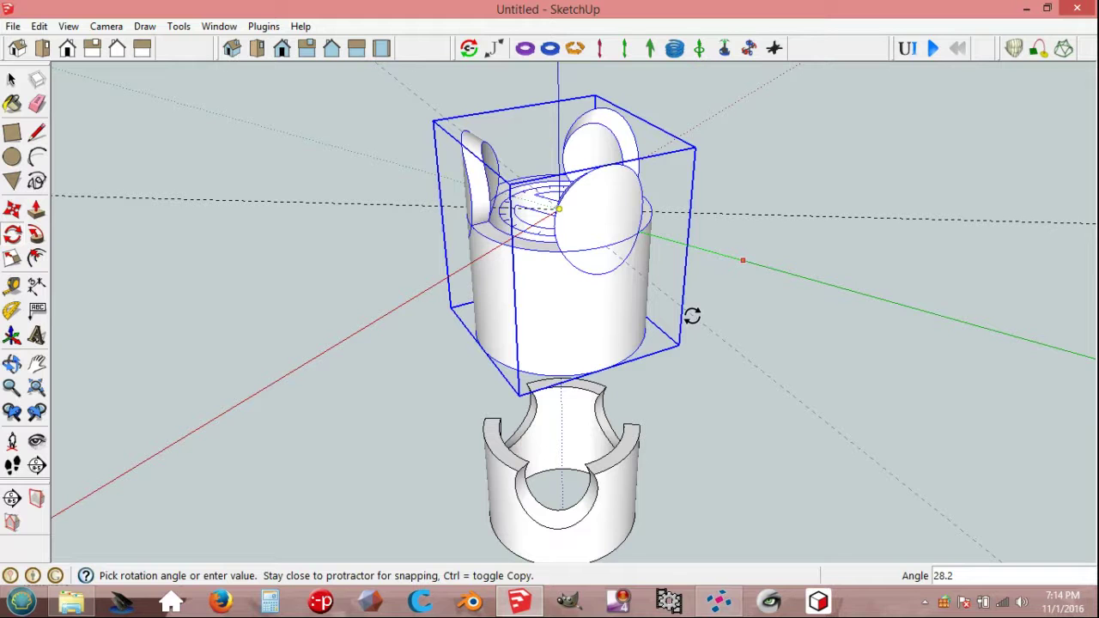
pyautogui.write('0')
pyautogui.press('Return')
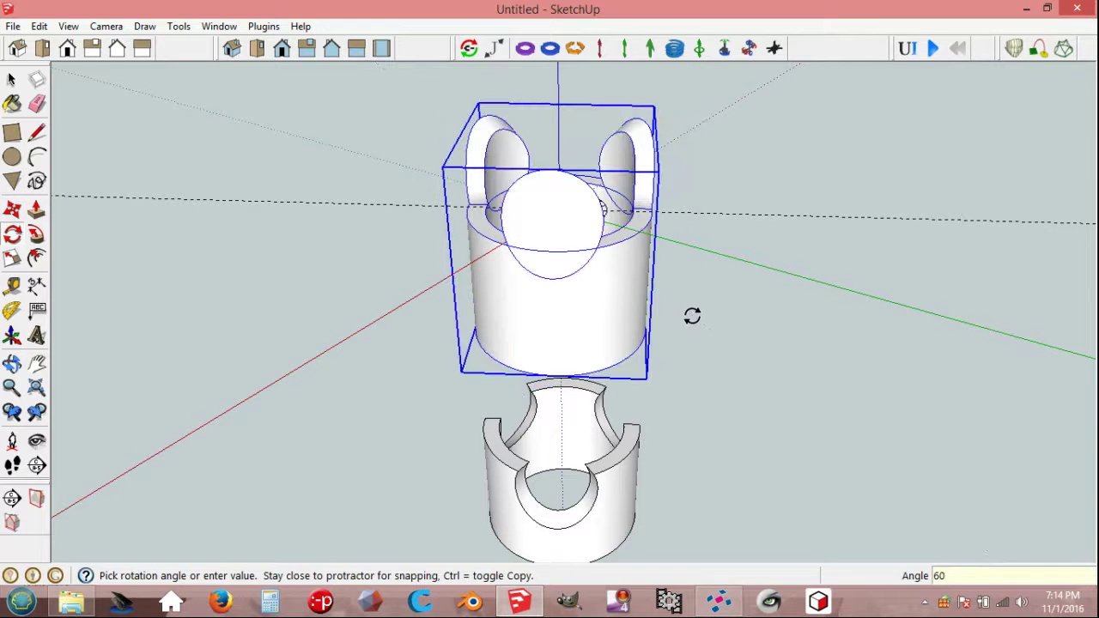
pyautogui.moveTo(692, 316); pyautogui.dragTo(729, 318, button='middle')
pyautogui.press('space')
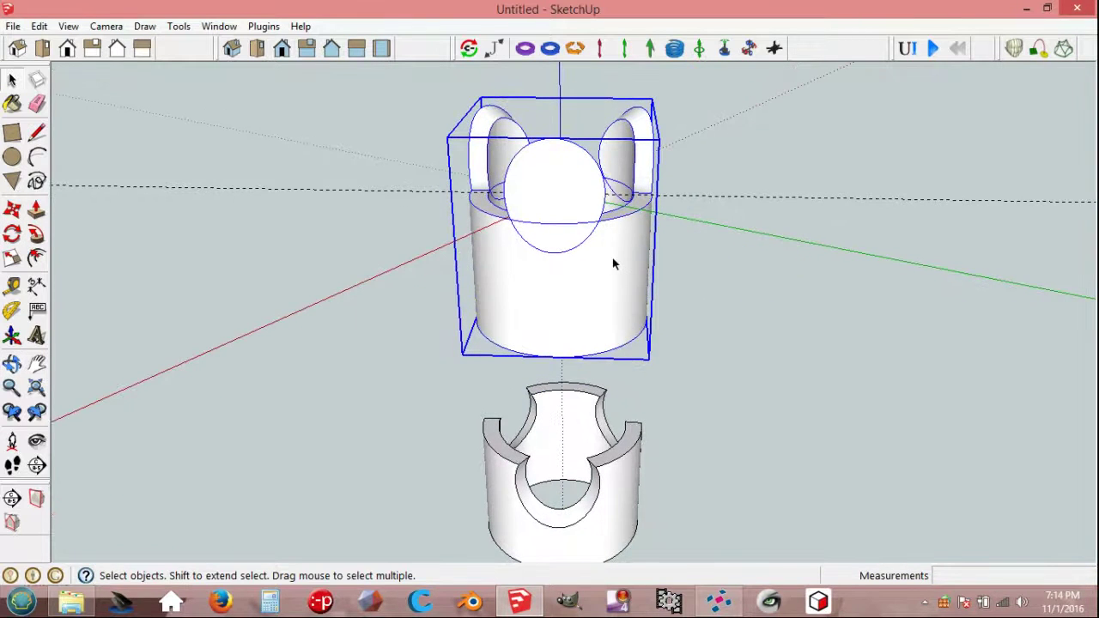
# Step: Flip the king group upside down along the blue axis
pyautogui.rightClick(614, 263)
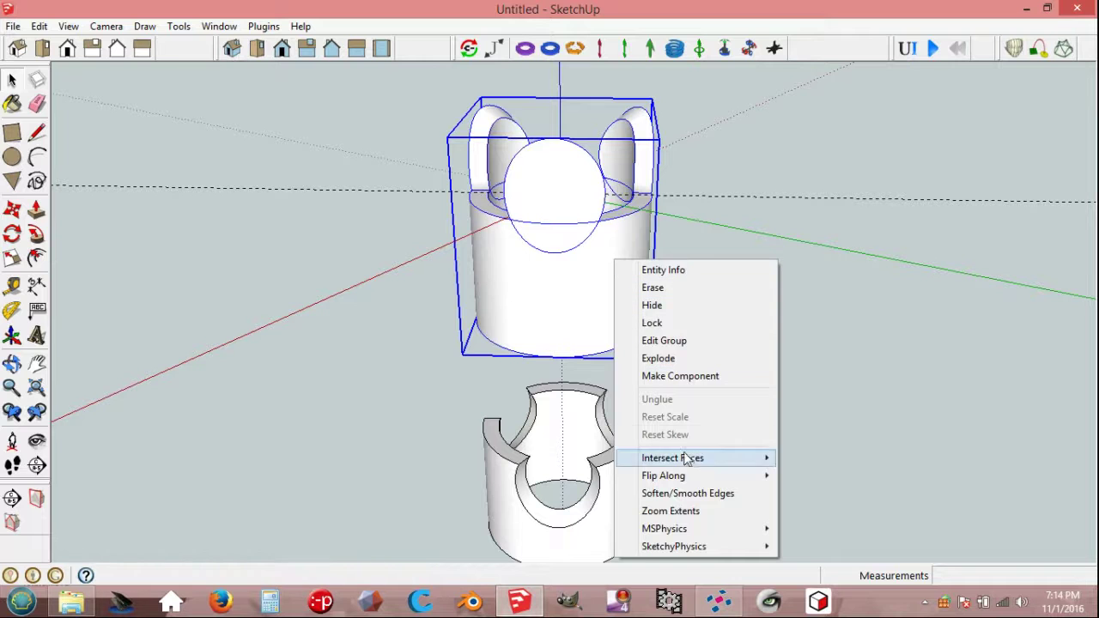
pyautogui.moveTo(663, 476)
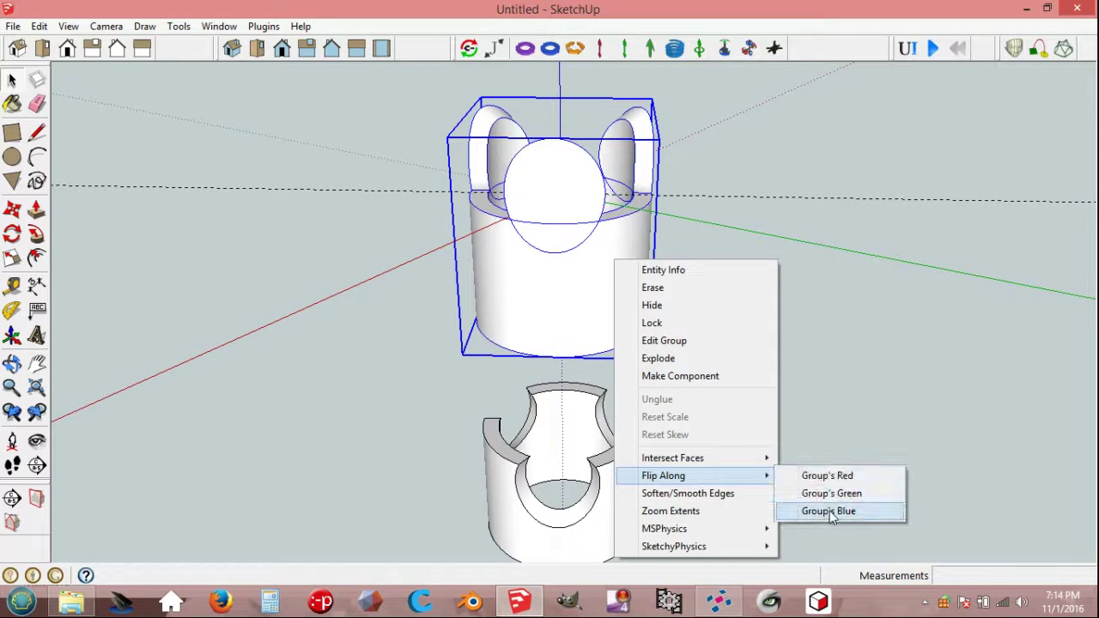
pyautogui.click(829, 511)
pyautogui.moveTo(727, 376); pyautogui.dragTo(729, 270, button='middle')
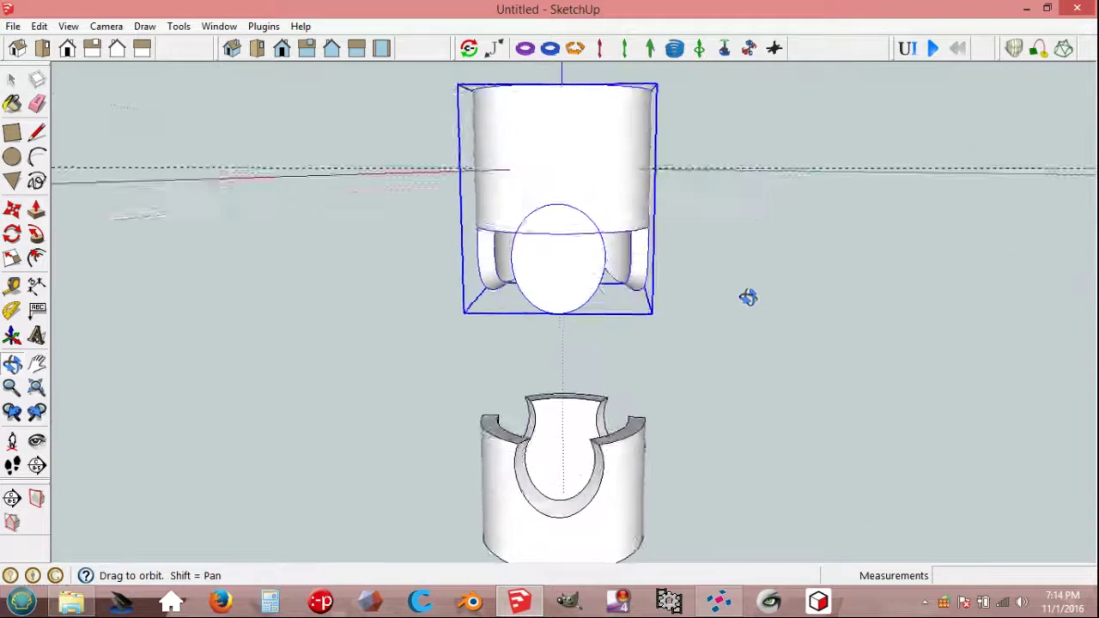
# Step: Move the cylinder group down 190 into the base piece
pyautogui.press('m')
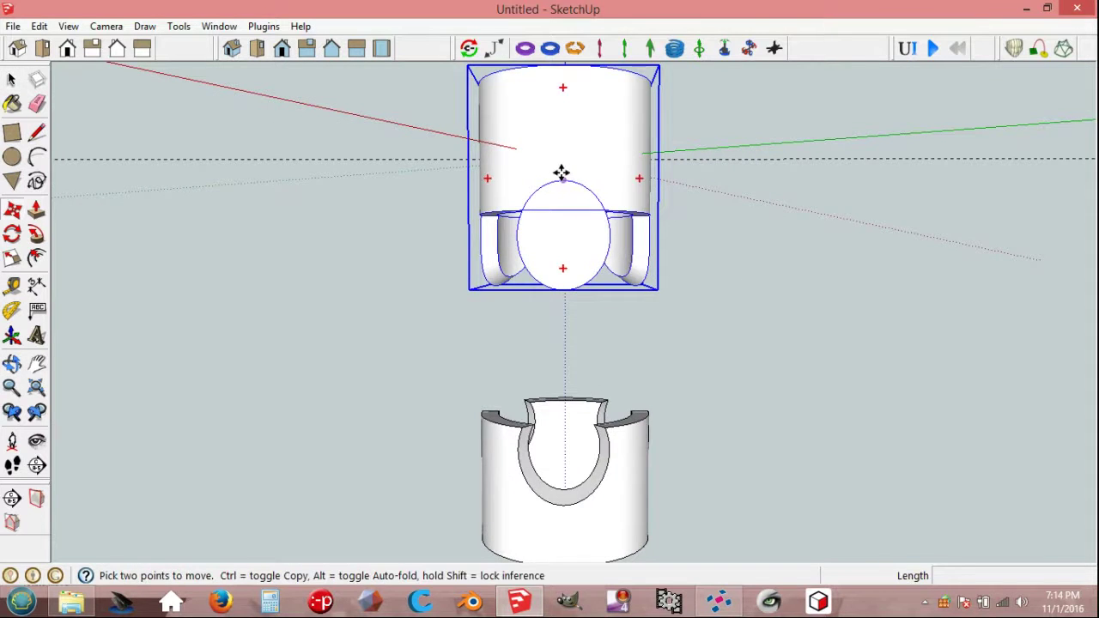
pyautogui.click(562, 175)
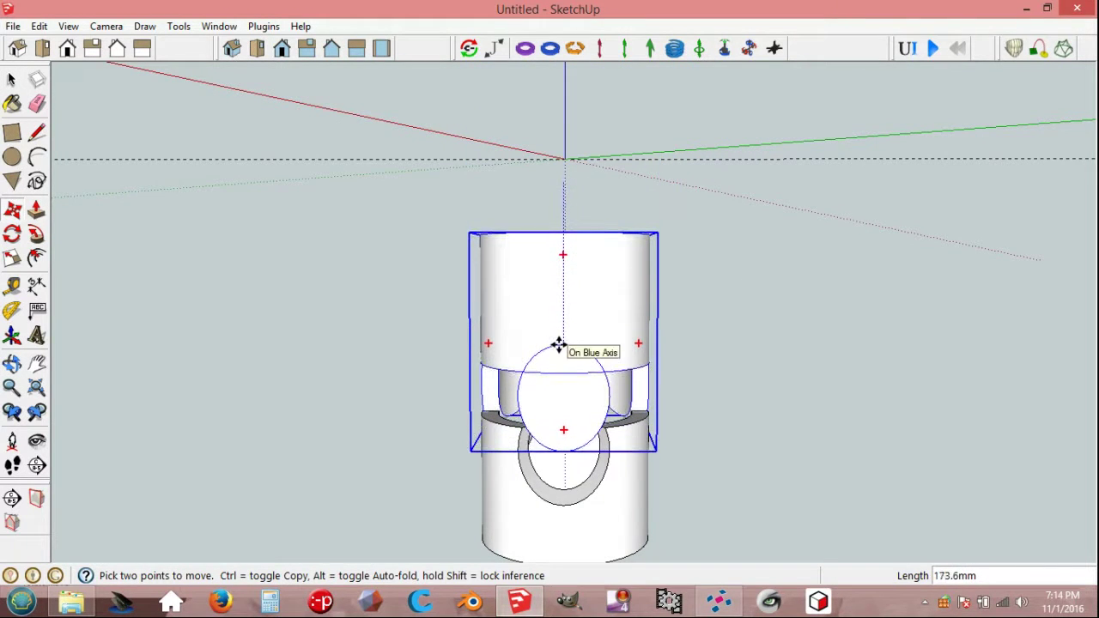
pyautogui.write('190')
pyautogui.press('Return')
pyautogui.press('space')
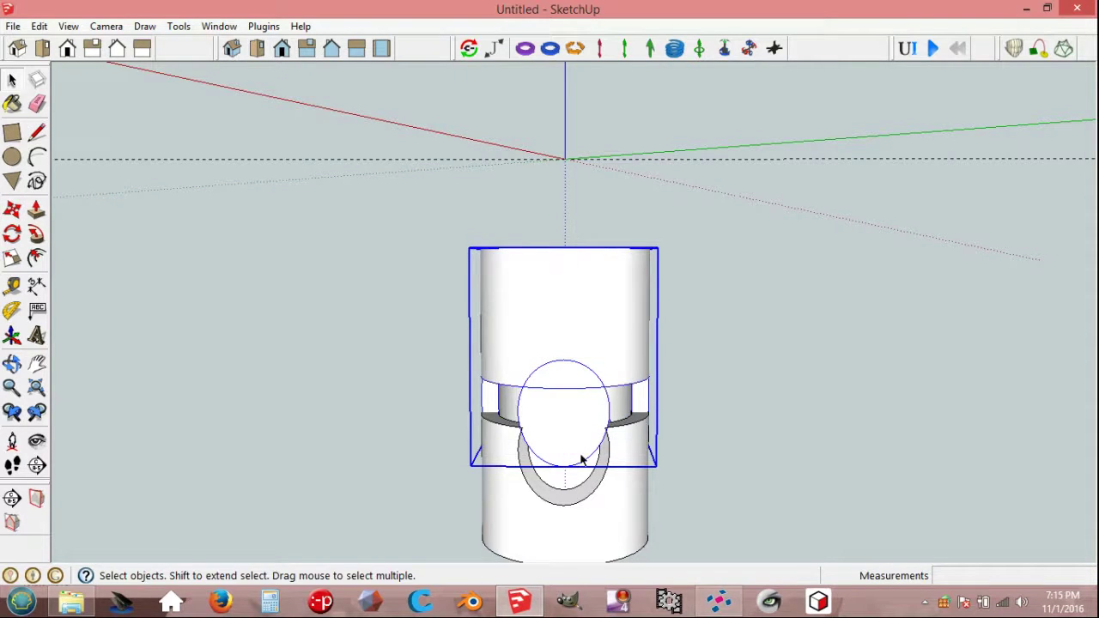
pyautogui.scroll(5, 581, 459)
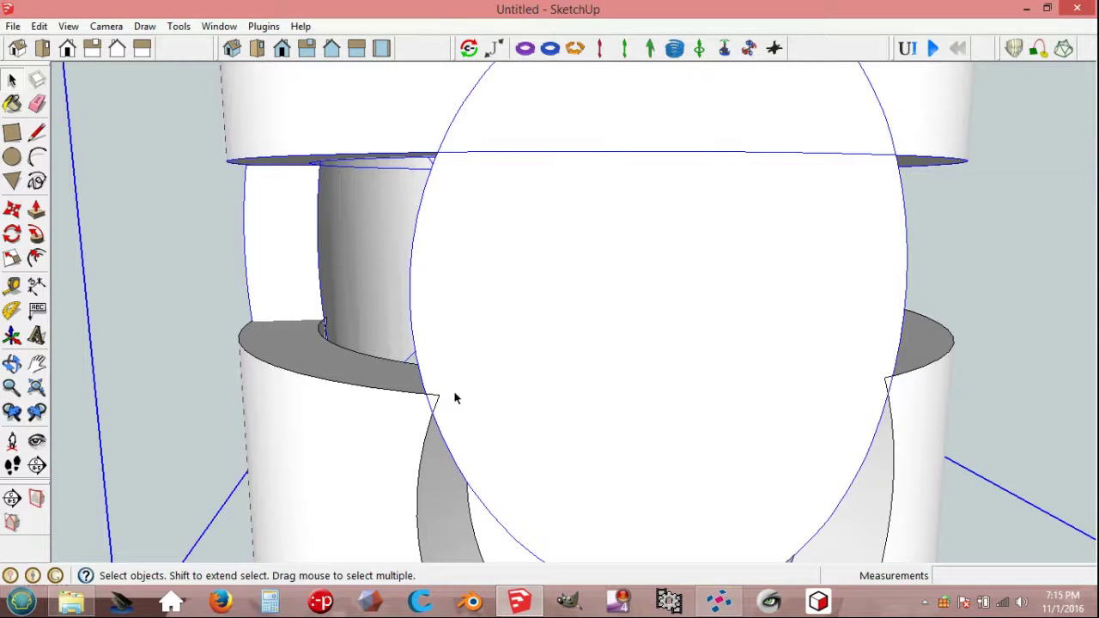
pyautogui.scroll(-1, 506, 399)
# Step: Intersect the cylinder group's faces with the model
pyautogui.rightClick(511, 386)
pyautogui.moveTo(571, 280)
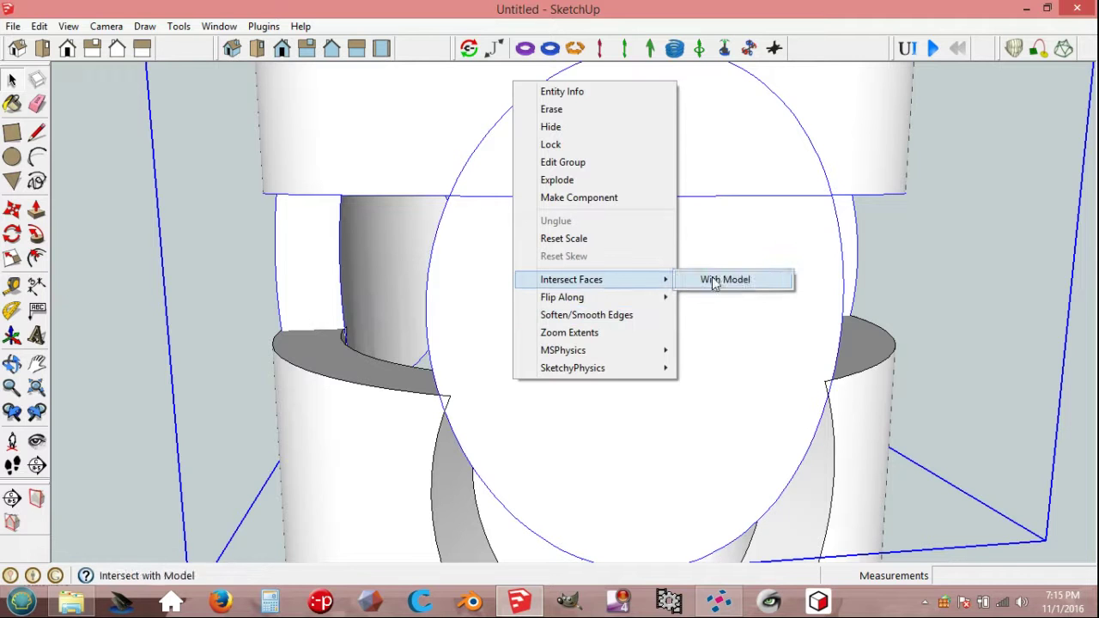
pyautogui.click(712, 280)
pyautogui.scroll(-2, 695, 309)
pyautogui.scroll(-2, 687, 320)
pyautogui.scroll(-2, 677, 335)
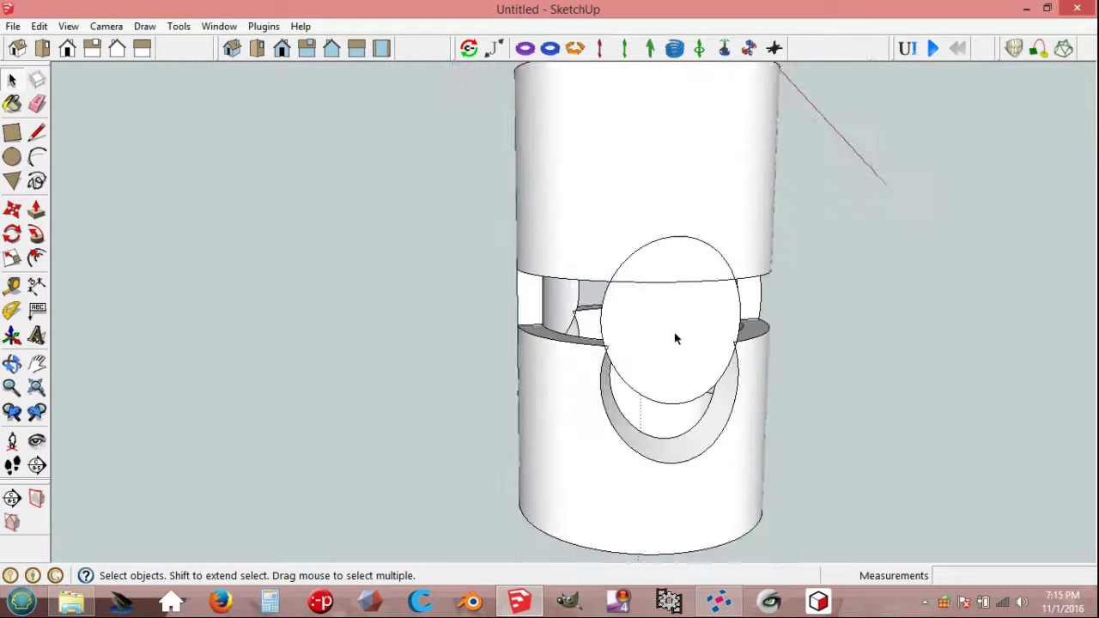
# Step: Select the cylinder group and start moving it upward
pyautogui.click(667, 249)
pyautogui.press('m')
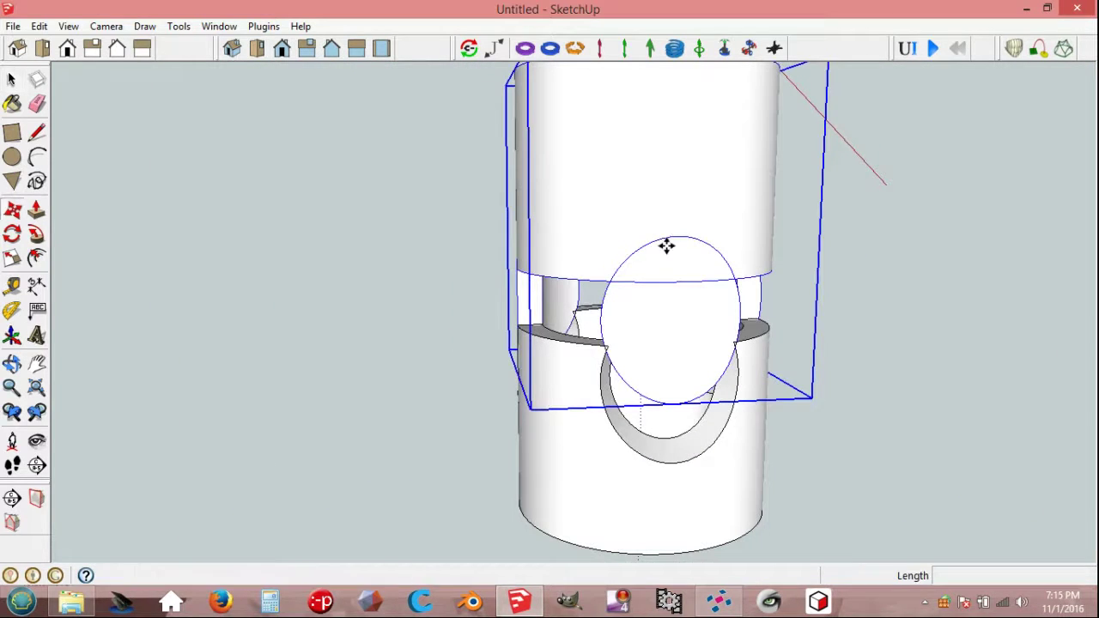
pyautogui.click(668, 247)
pyautogui.write('300')
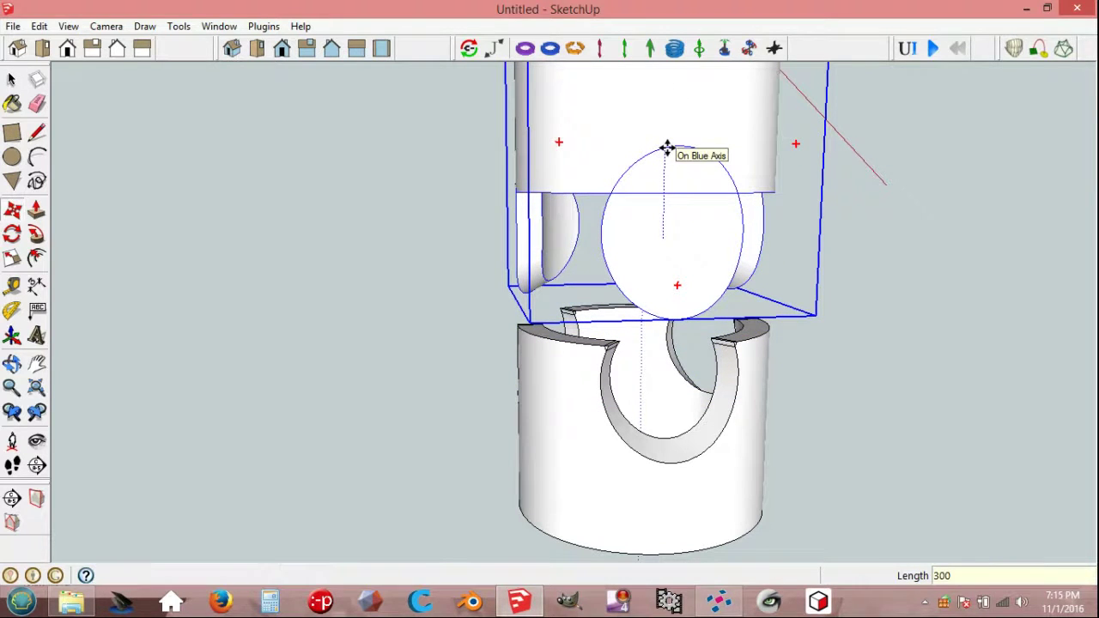
# Step: Raise the cylinder group 300 out of the way
pyautogui.press('Return')
pyautogui.press('space')
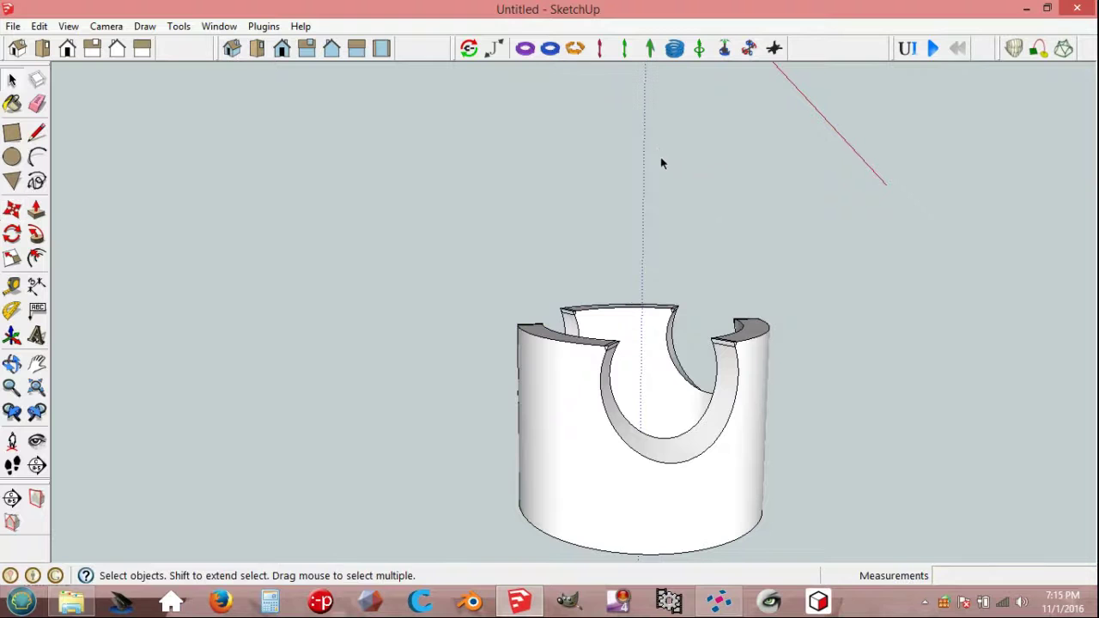
pyautogui.scroll(4, 663, 326)
pyautogui.scroll(3, 633, 356)
# Step: Select the prong-tip end faces and turn on View > Hidden Geometry
pyautogui.click(481, 370)
pyautogui.doubleClick(481, 368)
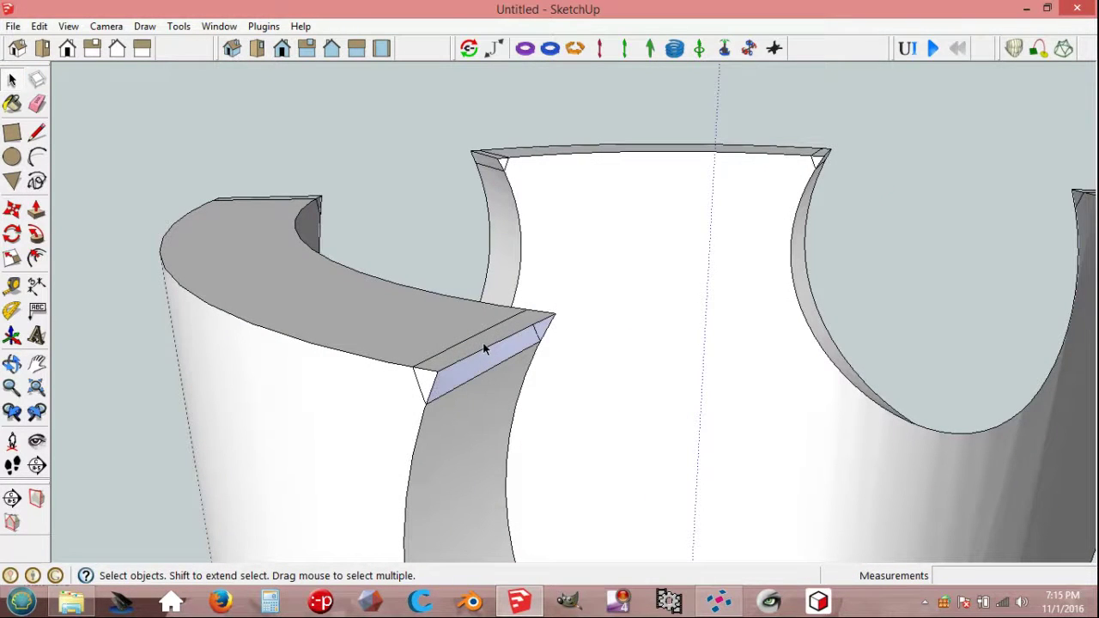
pyautogui.scroll(1, 482, 352)
pyautogui.keyDown('shift'); pyautogui.click(400, 402); pyautogui.keyUp('shift')
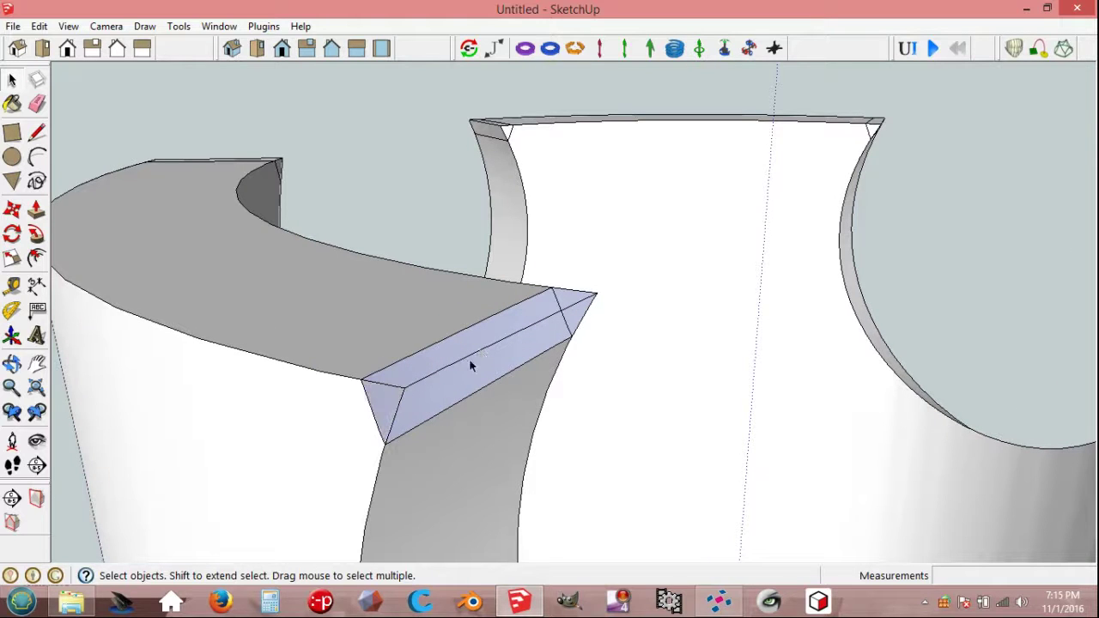
pyautogui.keyDown('shift'); pyautogui.click(568, 304); pyautogui.keyUp('shift')
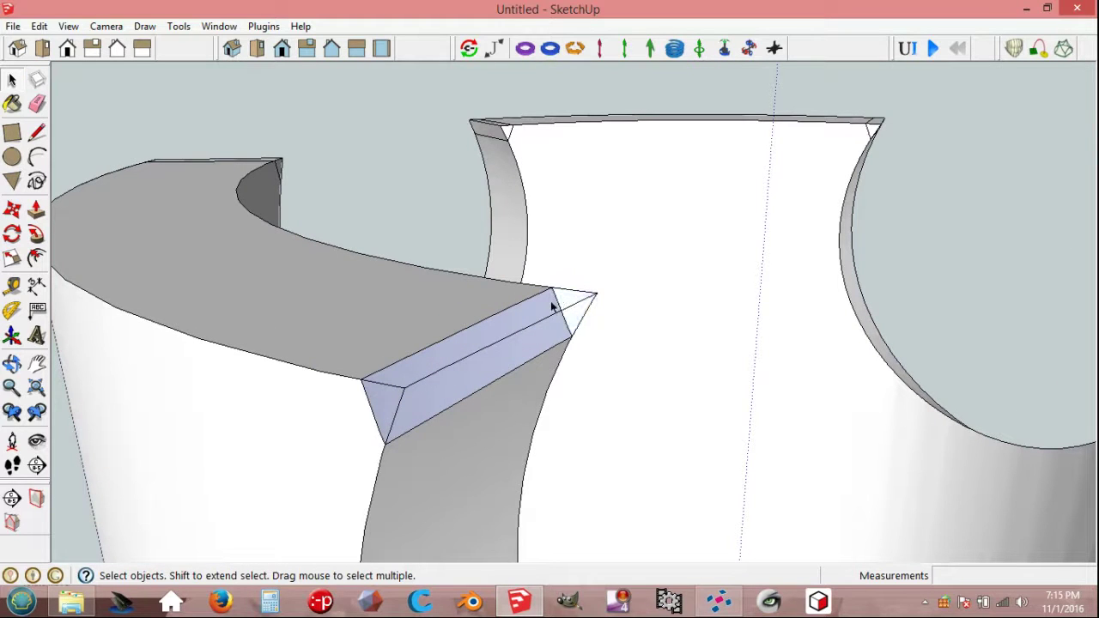
pyautogui.moveTo(523, 310); pyautogui.dragTo(567, 309, button='middle')
pyautogui.click(68, 25)
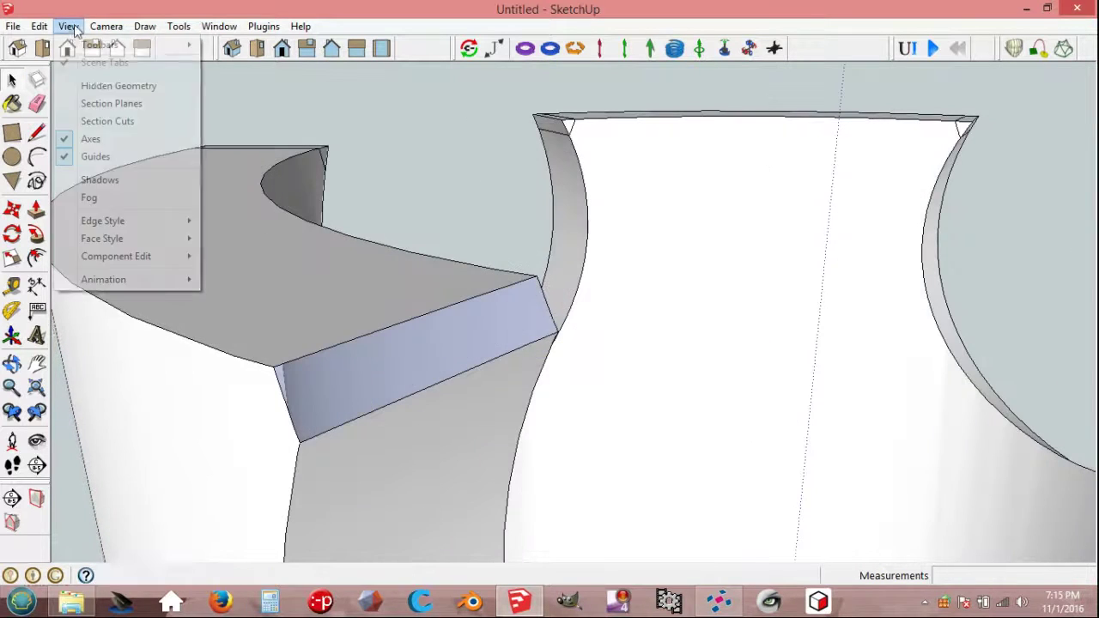
pyautogui.click(103, 87)
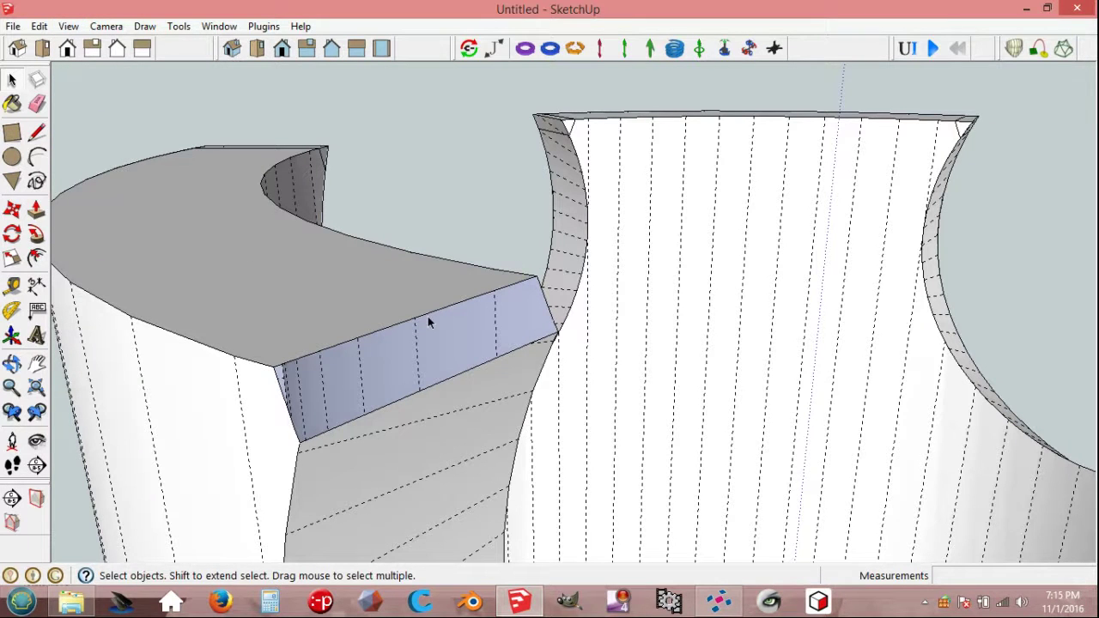
# Step: Draw four edges from the prong-tip corner, splitting the slanted face into triangles
pyautogui.press('l')
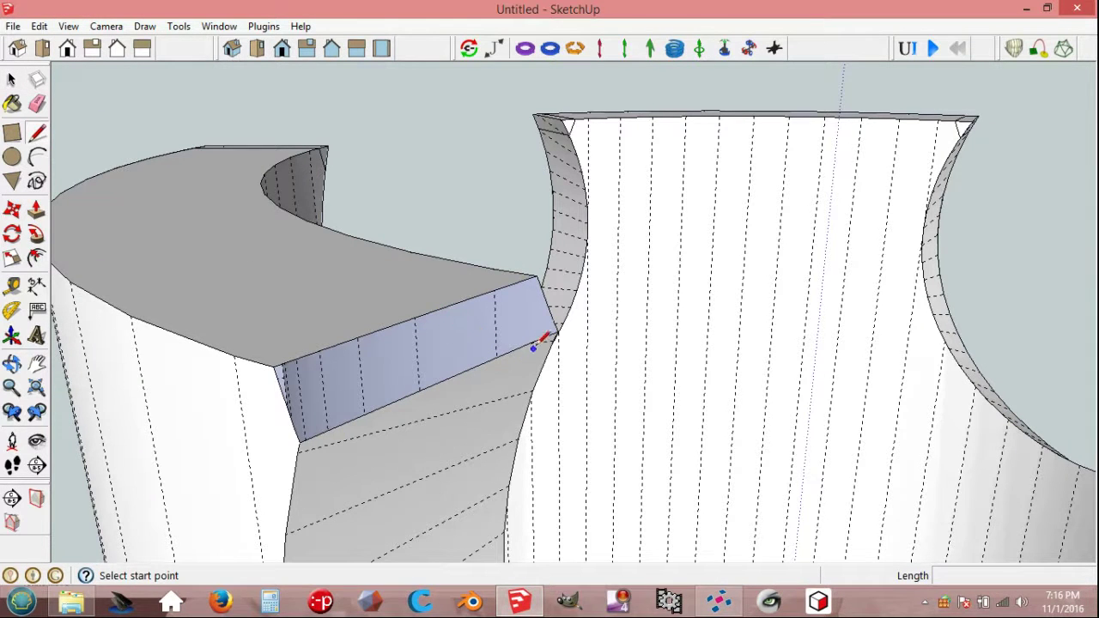
pyautogui.click(529, 344)
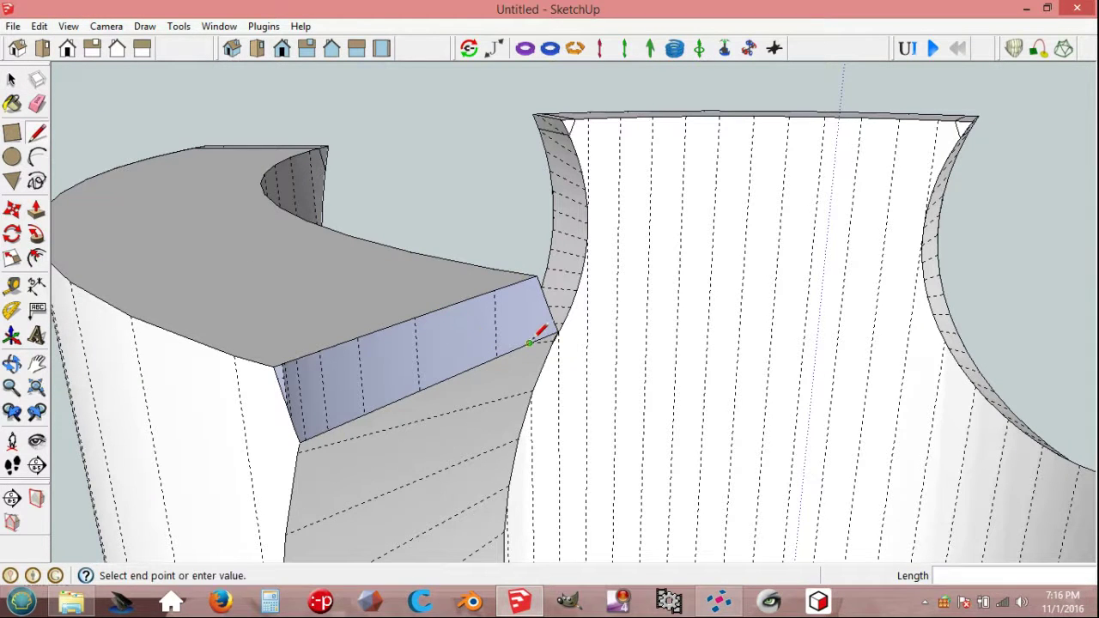
pyautogui.click(294, 430)
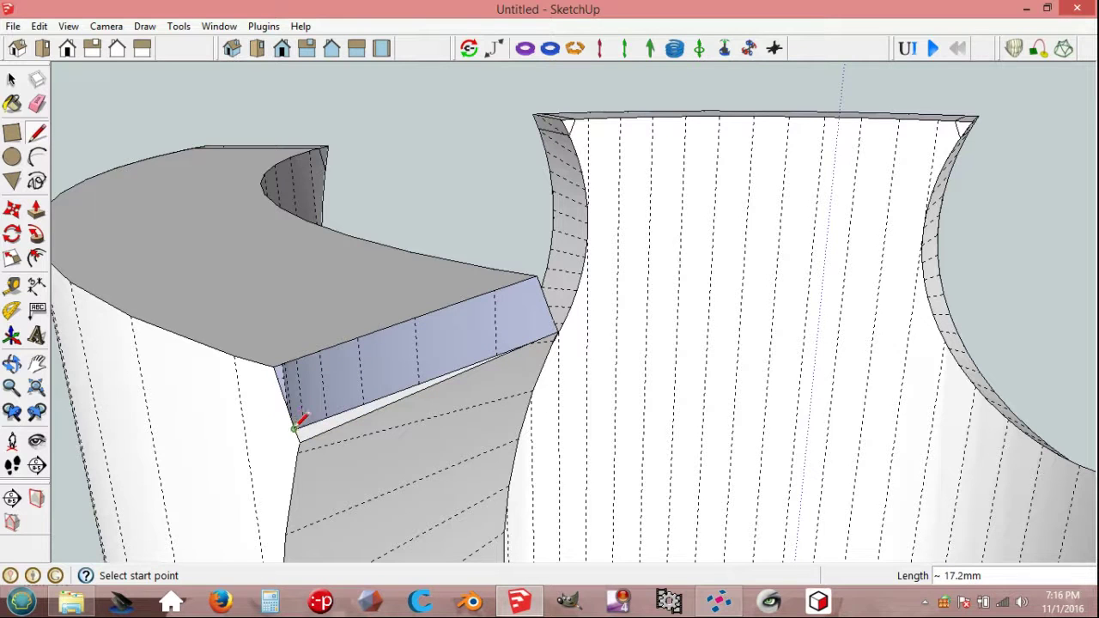
pyautogui.click(529, 342)
pyautogui.click(553, 319)
pyautogui.click(530, 344)
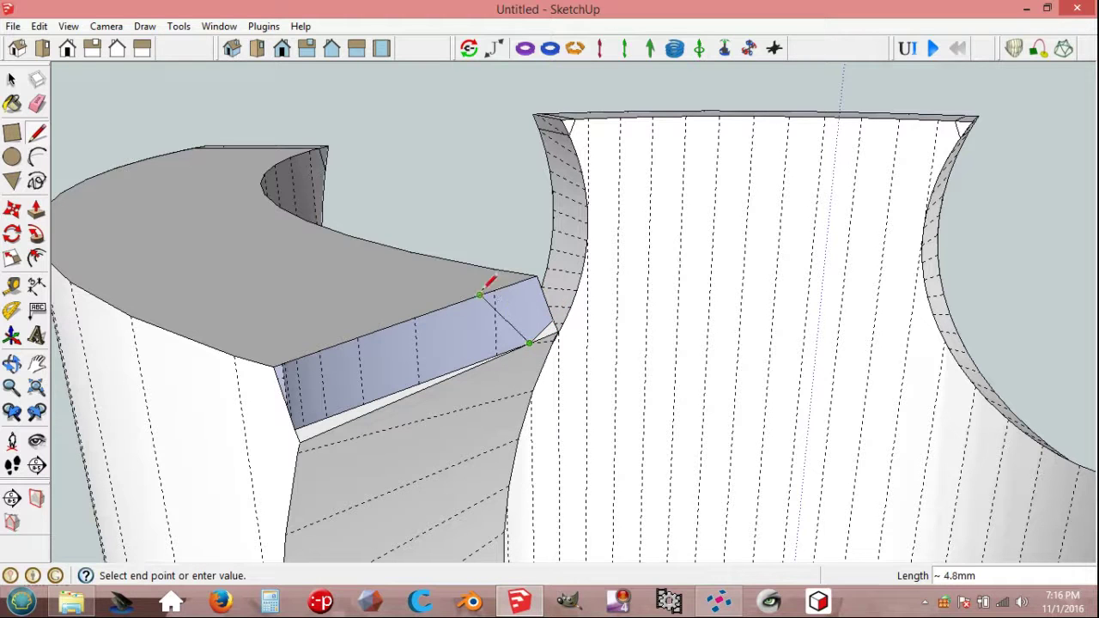
pyautogui.click(277, 365)
pyautogui.click(529, 344)
pyautogui.click(484, 292)
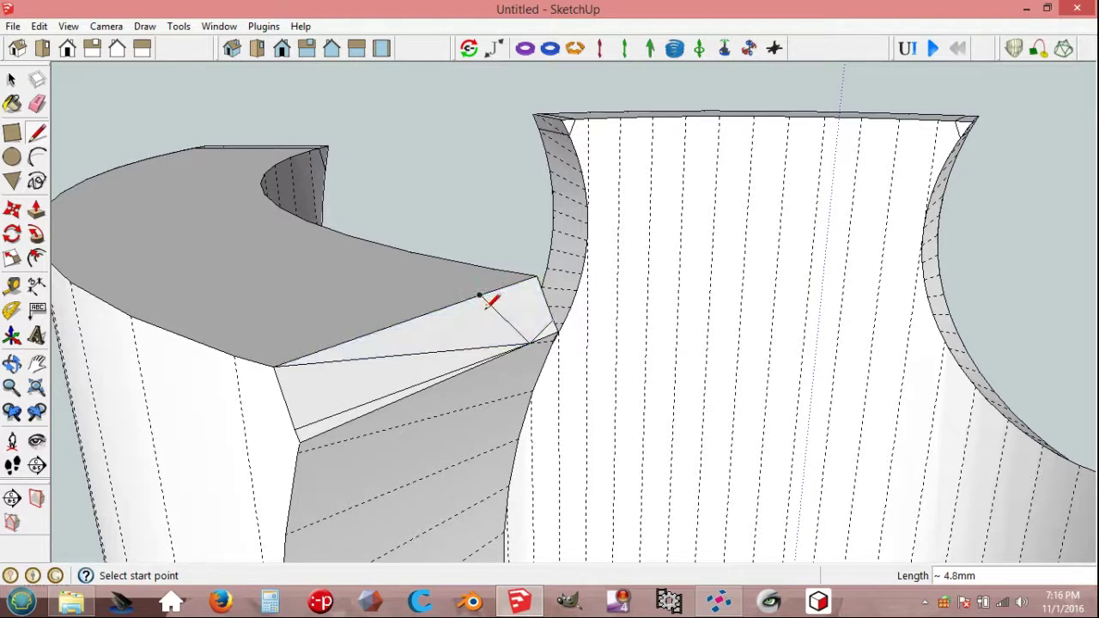
pyautogui.press('space')
pyautogui.scroll(-2, 521, 311)
pyautogui.scroll(-3, 577, 350)
pyautogui.scroll(-2, 533, 275)
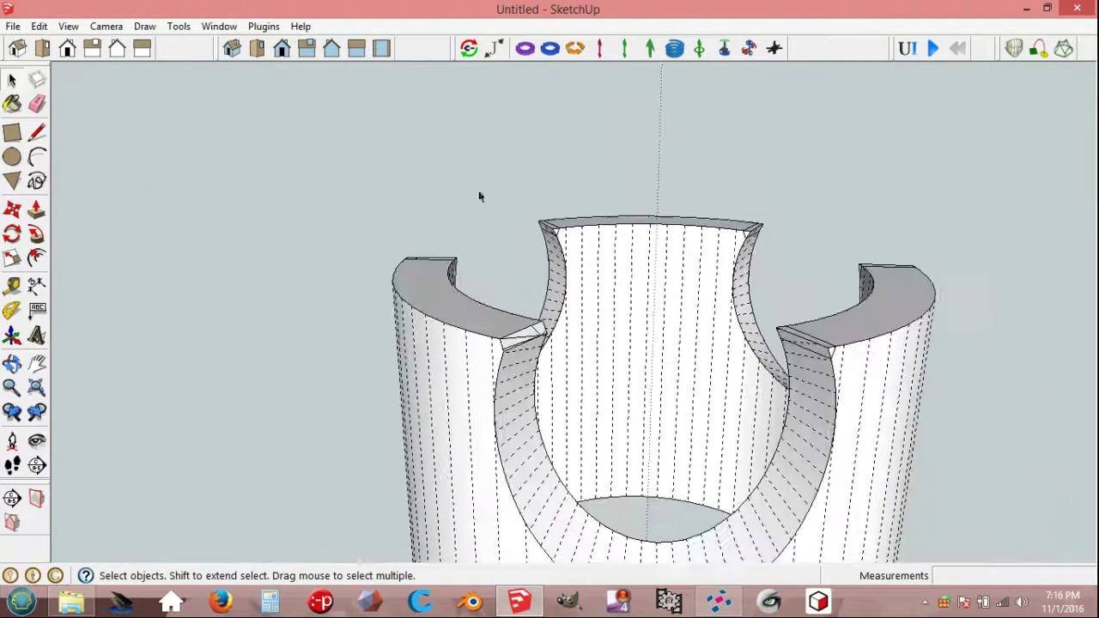
# Step: Pan to the second prong tip and select its narrow, inner and slanted faces
pyautogui.moveTo(480, 197); pyautogui.dragTo(652, 391, button='middle')
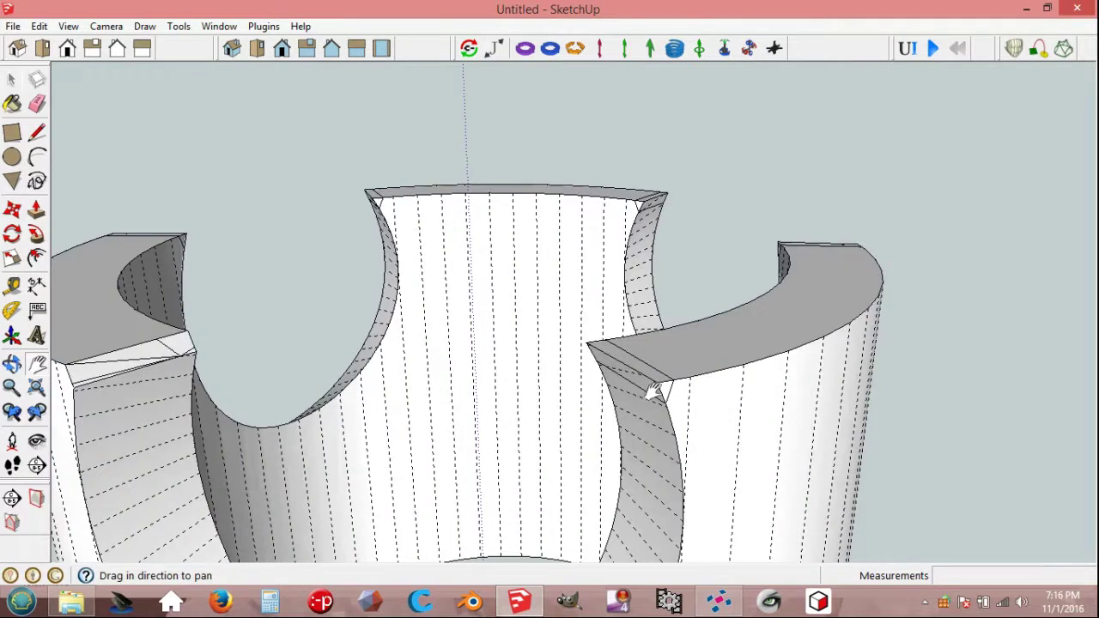
pyautogui.scroll(1, 650, 381)
pyautogui.press('l')
pyautogui.scroll(1, 618, 312)
pyautogui.scroll(1, 611, 316)
pyautogui.press('space')
pyautogui.click(615, 337)
pyautogui.keyDown('shift'); pyautogui.click(644, 382); pyautogui.keyUp('shift')
pyautogui.keyDown('shift'); pyautogui.click(567, 331); pyautogui.keyUp('shift')
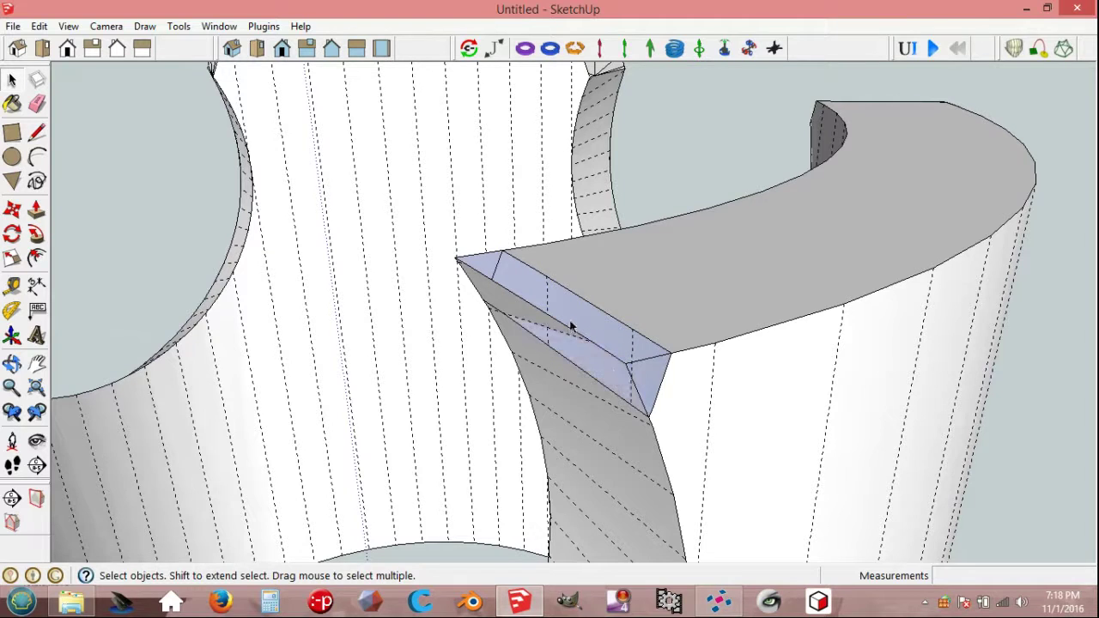
pyautogui.keyDown('shift'); pyautogui.click(486, 290); pyautogui.keyUp('shift')
pyautogui.keyDown('shift'); pyautogui.click(486, 271); pyautogui.keyUp('shift')
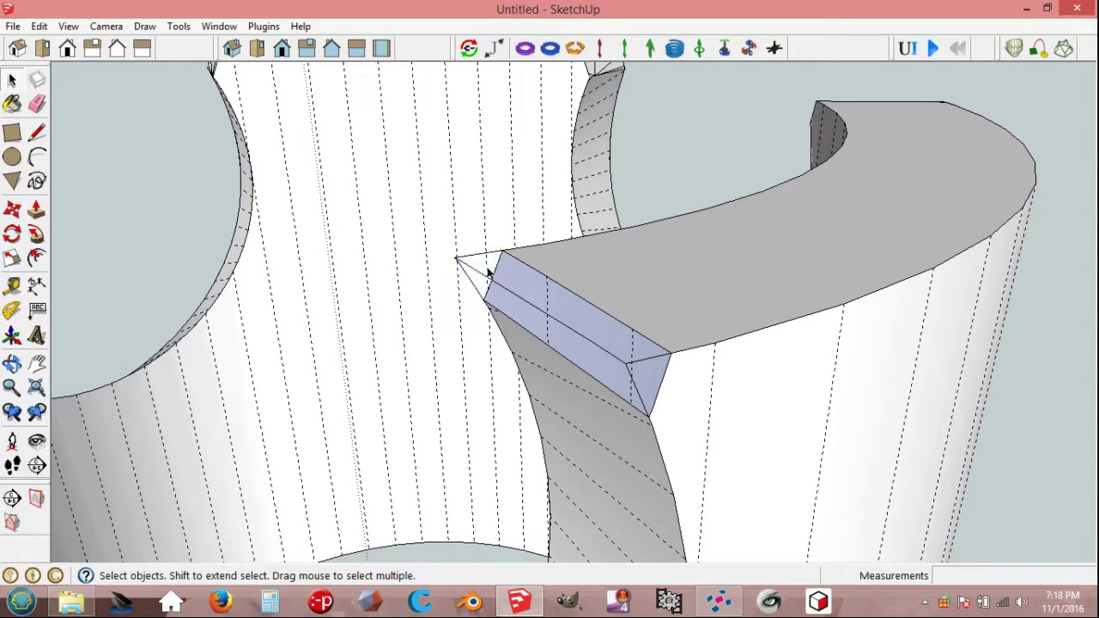
# Step: Run the CleanUp plugin on the selected faces, then zoom out to the whole base piece
pyautogui.click(264, 25)
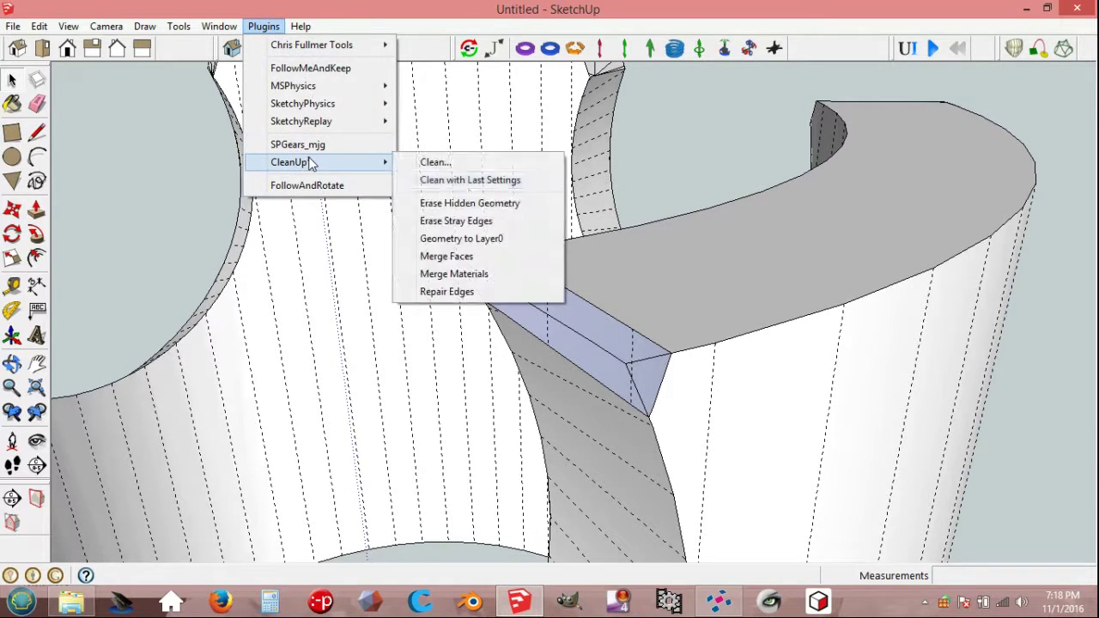
pyautogui.click(475, 224)
pyautogui.moveTo(556, 309); pyautogui.dragTo(549, 283, button='middle')
pyautogui.press('l')
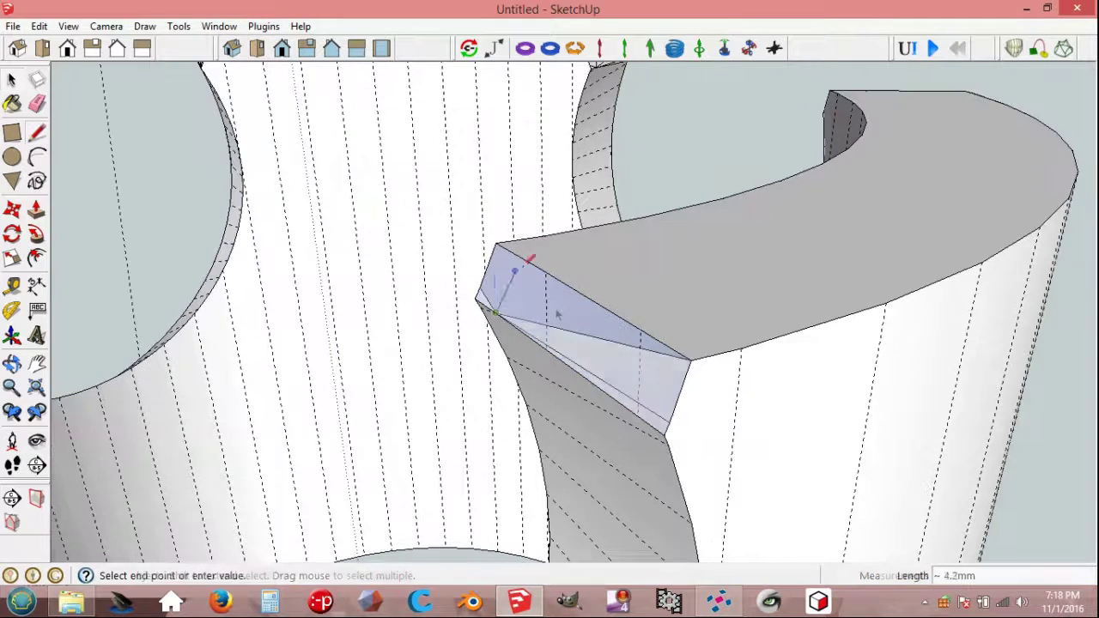
pyautogui.press('space')
pyautogui.scroll(-3, 533, 281)
pyautogui.moveTo(531, 286)
pyautogui.mouseDown(button='middle')
pyautogui.moveTo(380, 380)
pyautogui.moveTo(511, 300)
pyautogui.mouseUp(button='middle')
pyautogui.scroll(3, 510, 299)
pyautogui.scroll(-2, 509, 299)
pyautogui.press('space')
# Step: Run Solid Inspector, then orbit up to view the tube piece with its two rounded legs
pyautogui.click(178, 26)
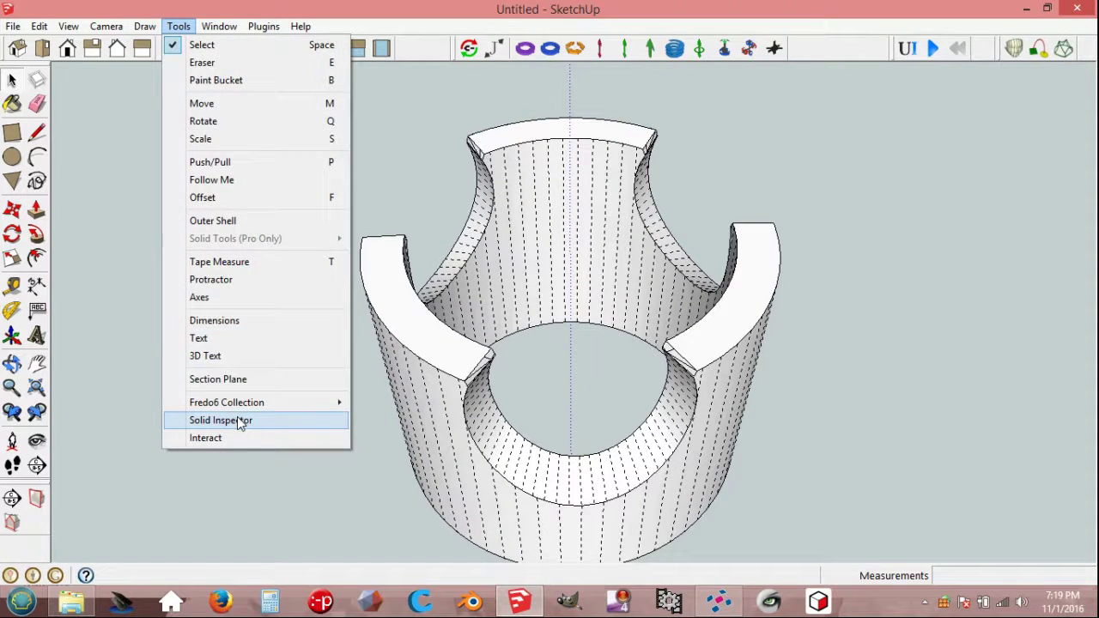
pyautogui.click(237, 417)
pyautogui.moveTo(486, 344)
pyautogui.mouseDown(button='middle')
pyautogui.moveTo(409, 267)
pyautogui.moveTo(282, 246)
pyautogui.moveTo(334, 226)
pyautogui.moveTo(506, 246)
pyautogui.moveTo(515, 293)
pyautogui.mouseUp(button='middle')
pyautogui.moveTo(581, 421)
pyautogui.mouseDown(button='middle')
pyautogui.moveTo(555, 177)
pyautogui.moveTo(552, 461)
pyautogui.moveTo(596, 418)
pyautogui.mouseUp(button='middle')
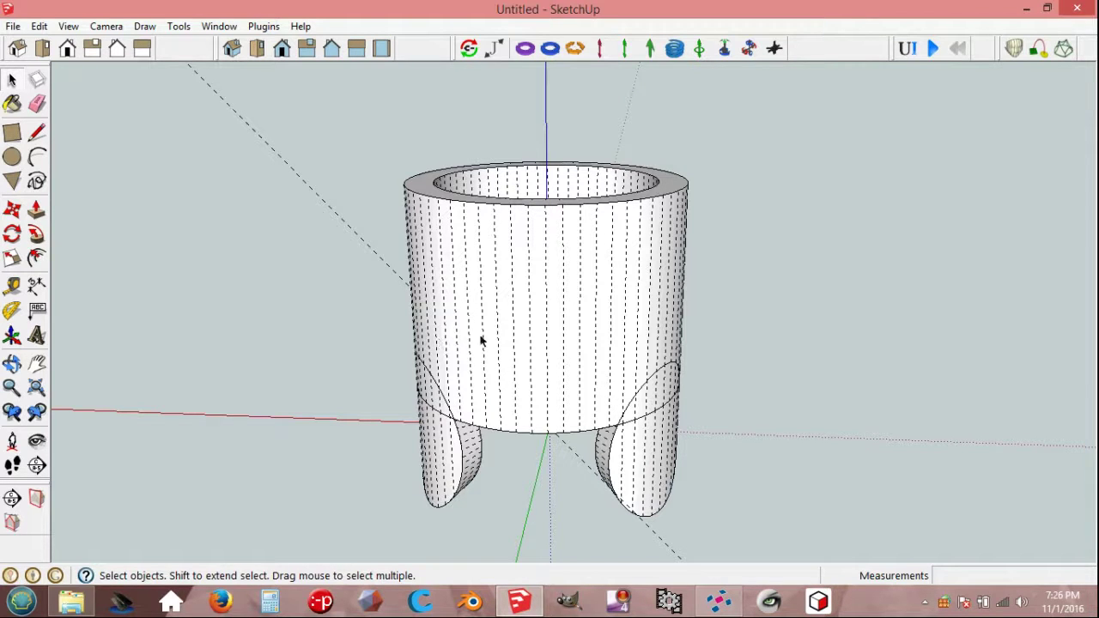
# Step: Flip the tube group upside down so its rounded legs point up
pyautogui.click(512, 321)
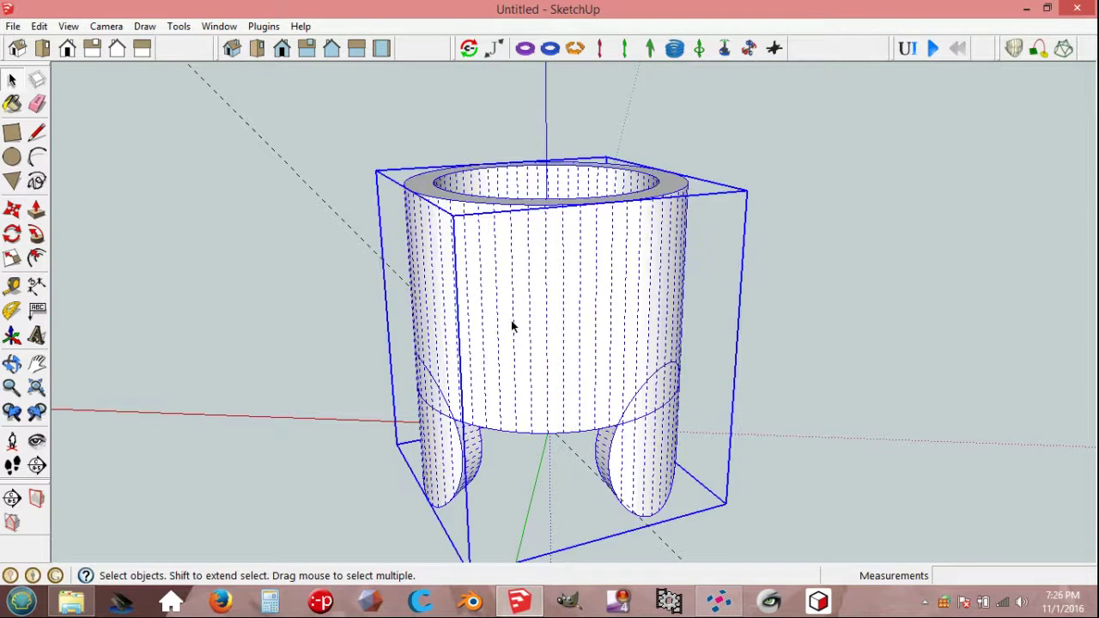
pyautogui.rightClick(512, 323)
pyautogui.moveTo(560, 241)
pyautogui.click(730, 274)
pyautogui.moveTo(655, 396)
pyautogui.mouseDown(button='middle')
pyautogui.moveTo(613, 420)
pyautogui.moveTo(547, 408)
pyautogui.moveTo(553, 373)
pyautogui.mouseUp(button='middle')
pyautogui.scroll(-1, 718, 368)
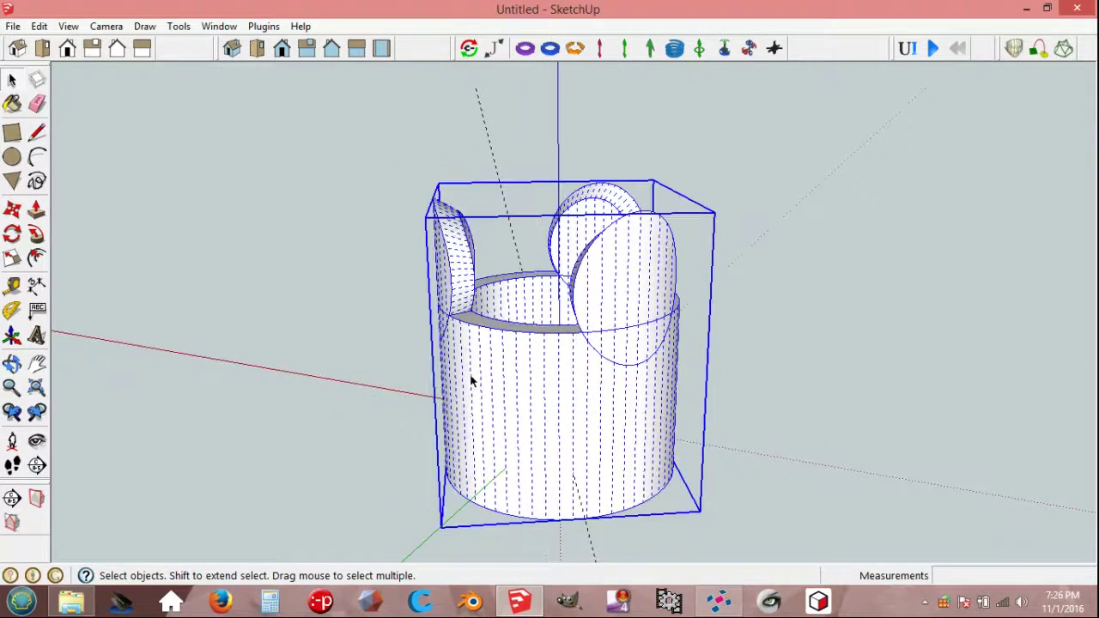
# Step: Move the tube group 110 mm along the blue axis
pyautogui.press('m')
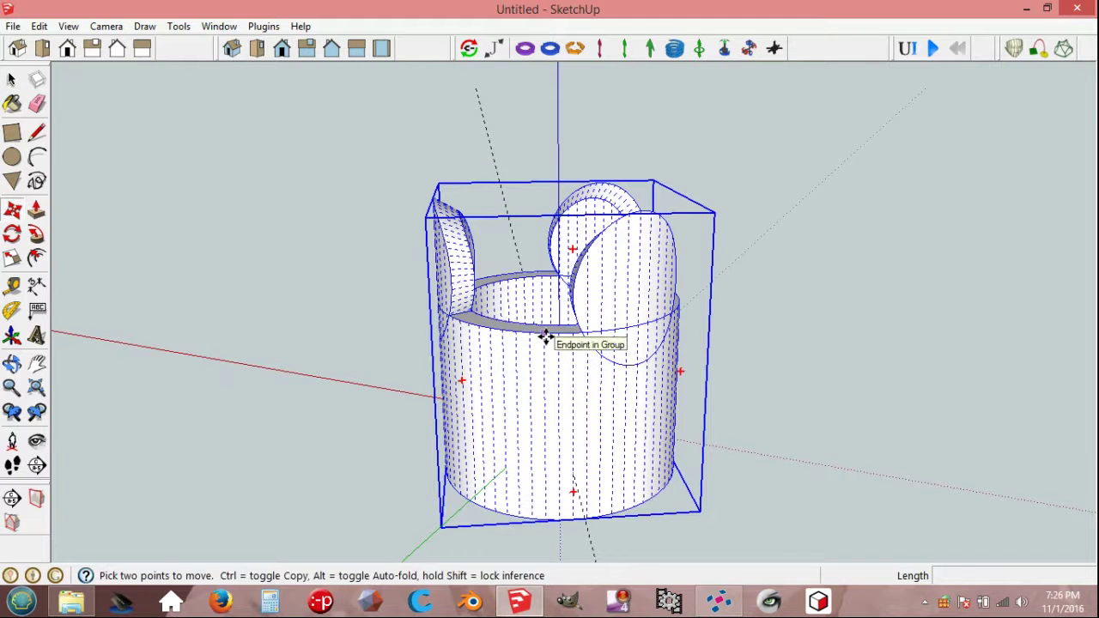
pyautogui.click(545, 340)
pyautogui.write('110')
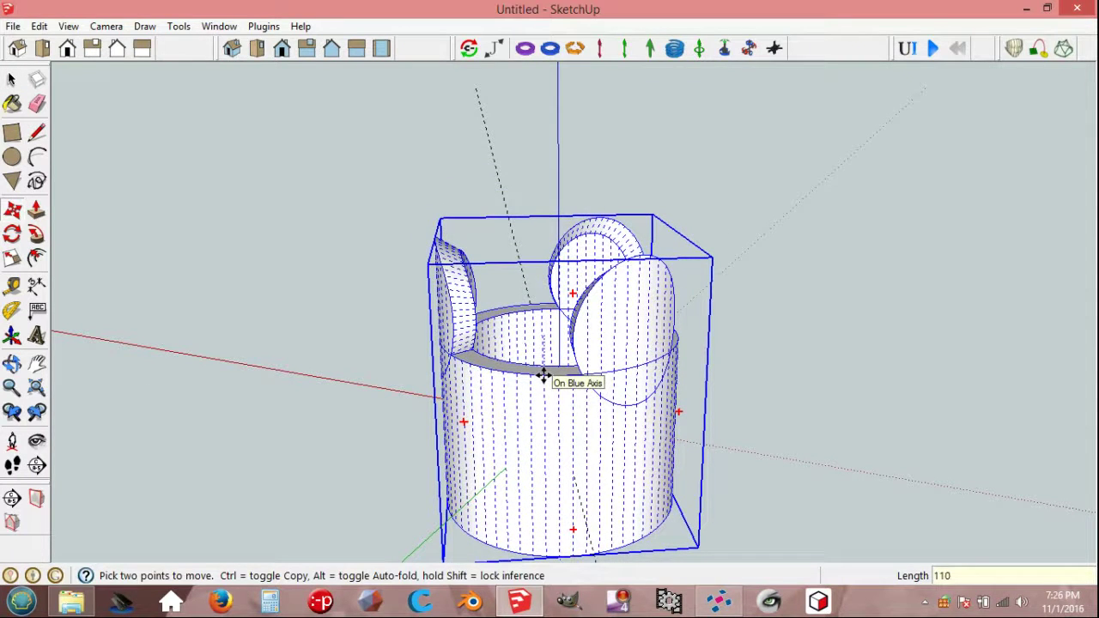
pyautogui.press('Return')
pyautogui.press('space')
pyautogui.scroll(5, 584, 430)
pyautogui.press('c')
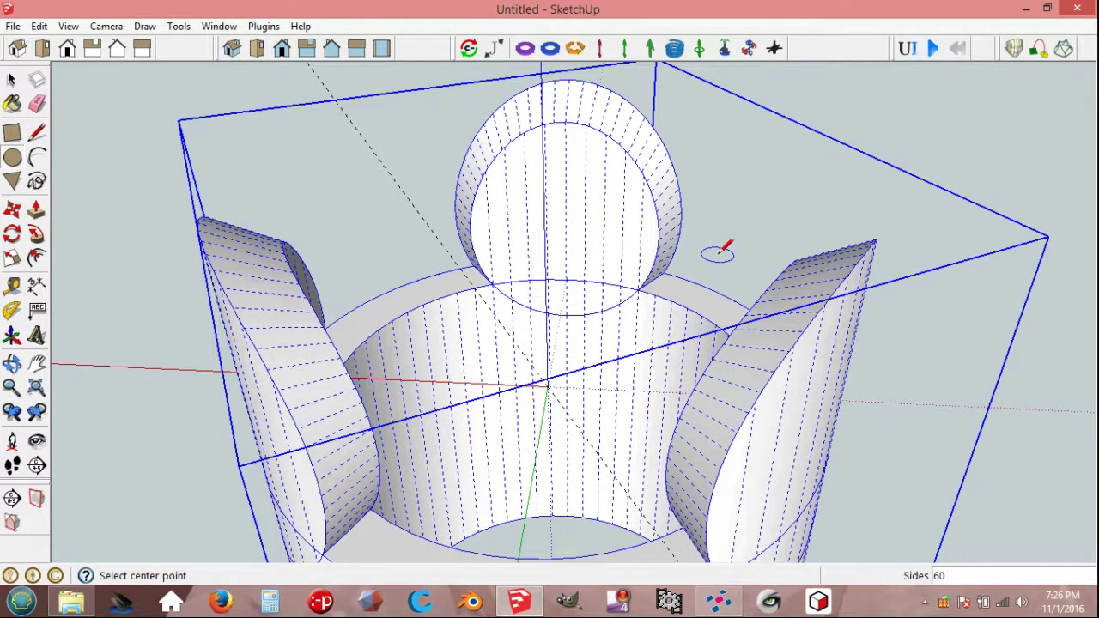
# Step: Draw an 80 mm circle at the origin and a concentric 70 mm circle, then select the inner disc
pyautogui.click(548, 385)
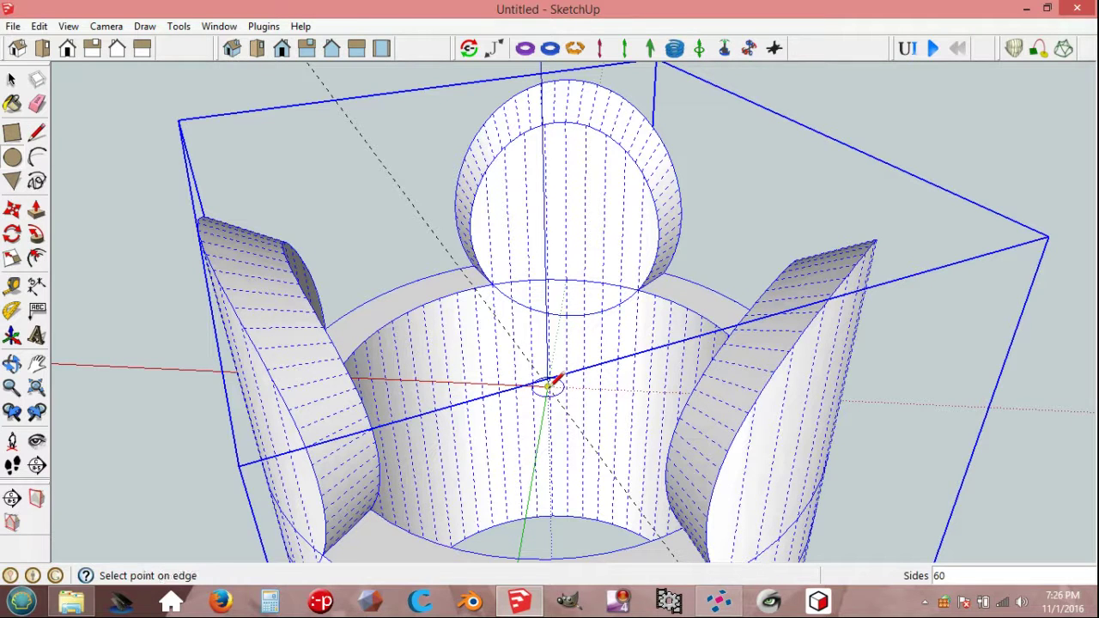
pyautogui.click(518, 557)
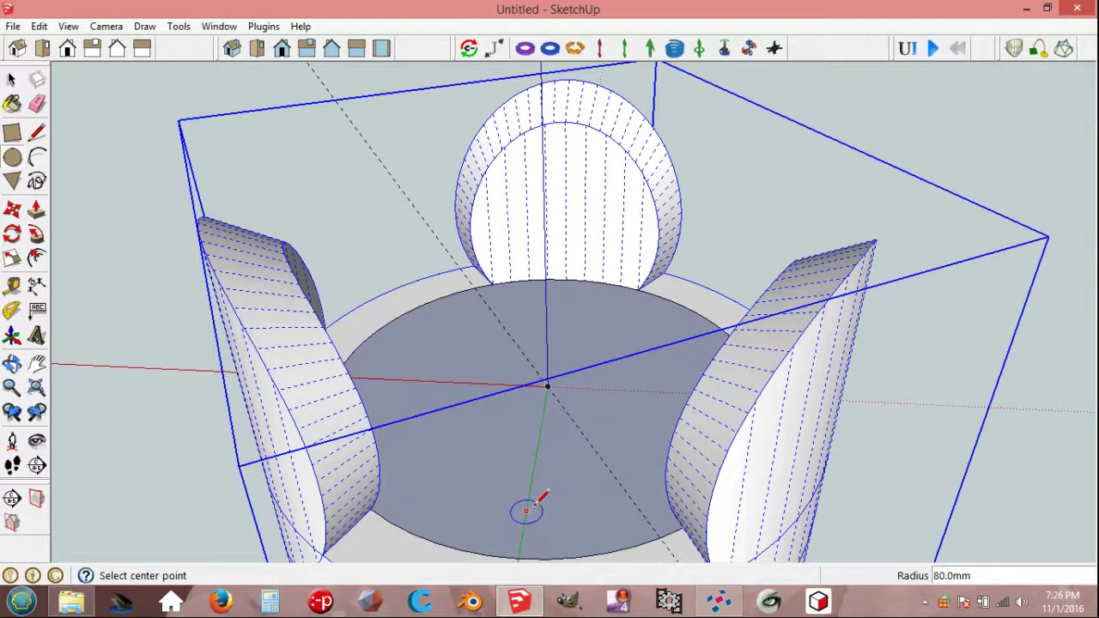
pyautogui.moveTo(539, 434); pyautogui.dragTo(500, 443, button='middle')
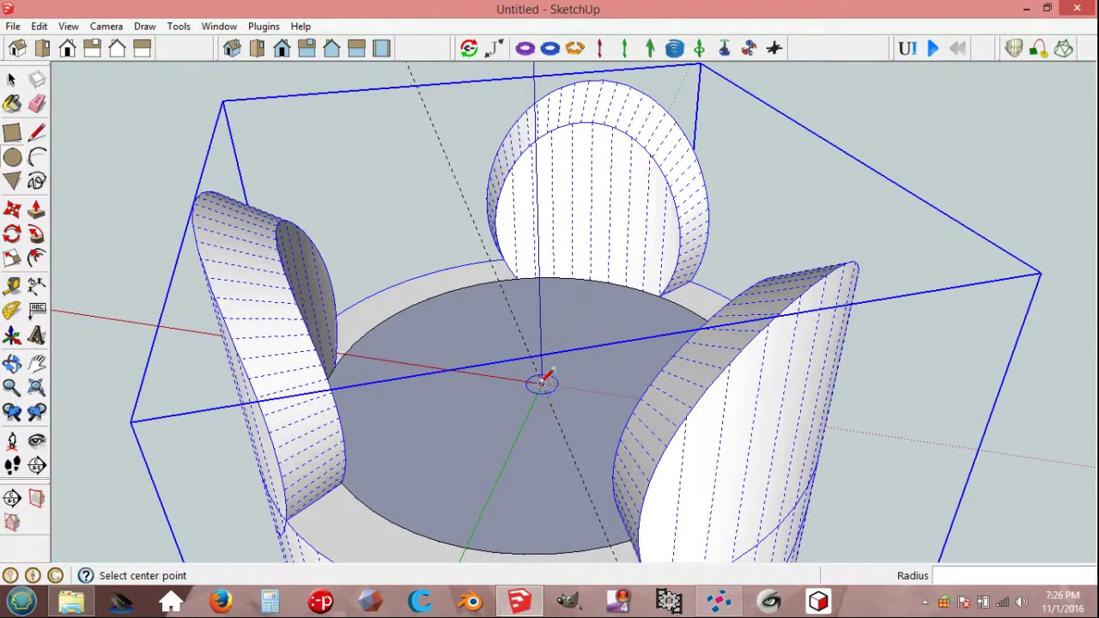
pyautogui.click(541, 383)
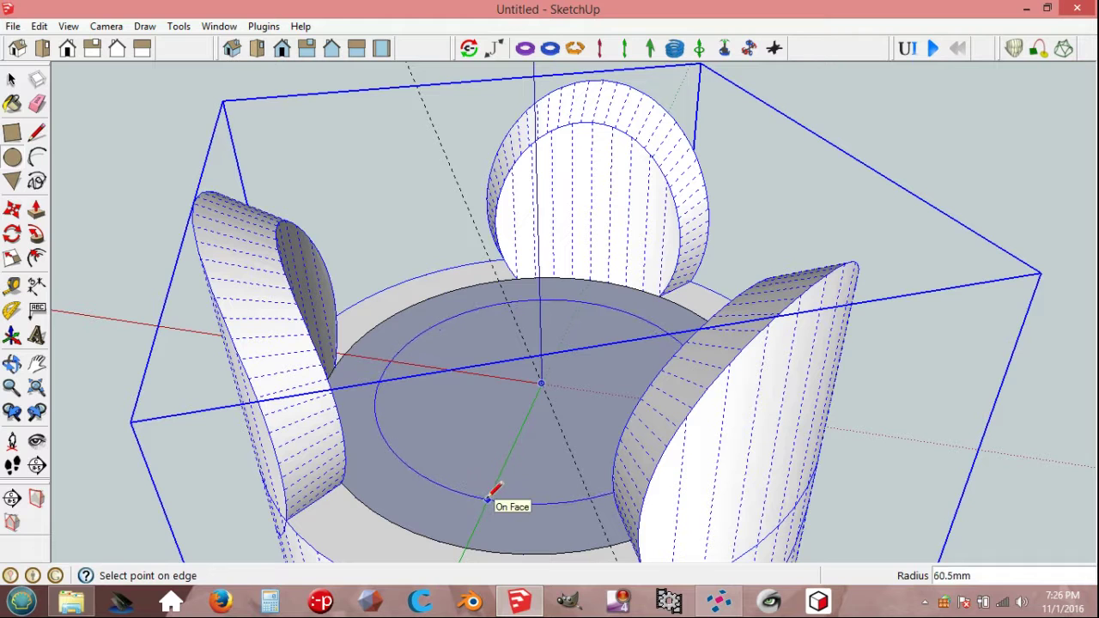
pyautogui.write('70')
pyautogui.press('Return')
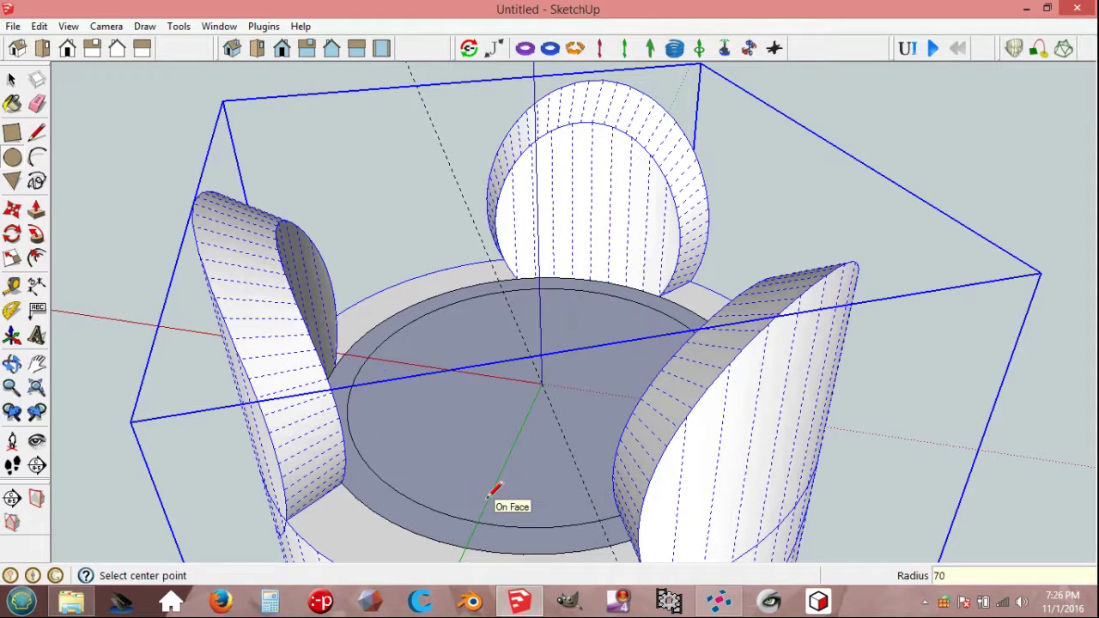
pyautogui.press('space')
pyautogui.click(455, 429)
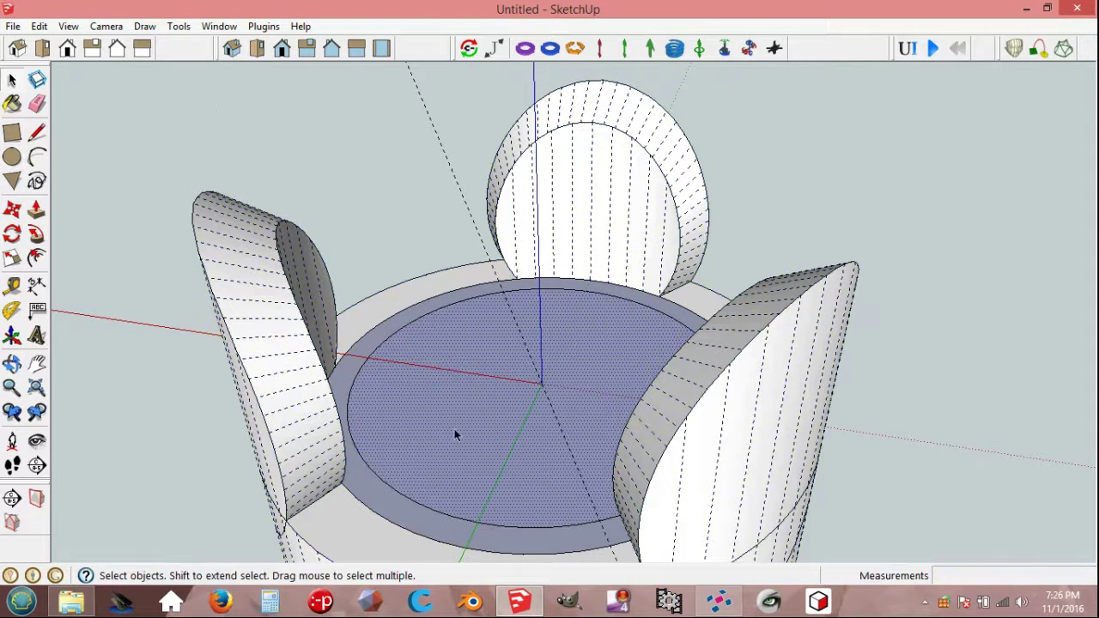
# Step: Delete the inner 70 mm disc, leaving a 10 mm-wide ring
pyautogui.press('Delete')
pyautogui.moveTo(453, 435); pyautogui.dragTo(459, 429, button='middle')
pyautogui.moveTo(490, 513); pyautogui.dragTo(455, 455, button='middle')
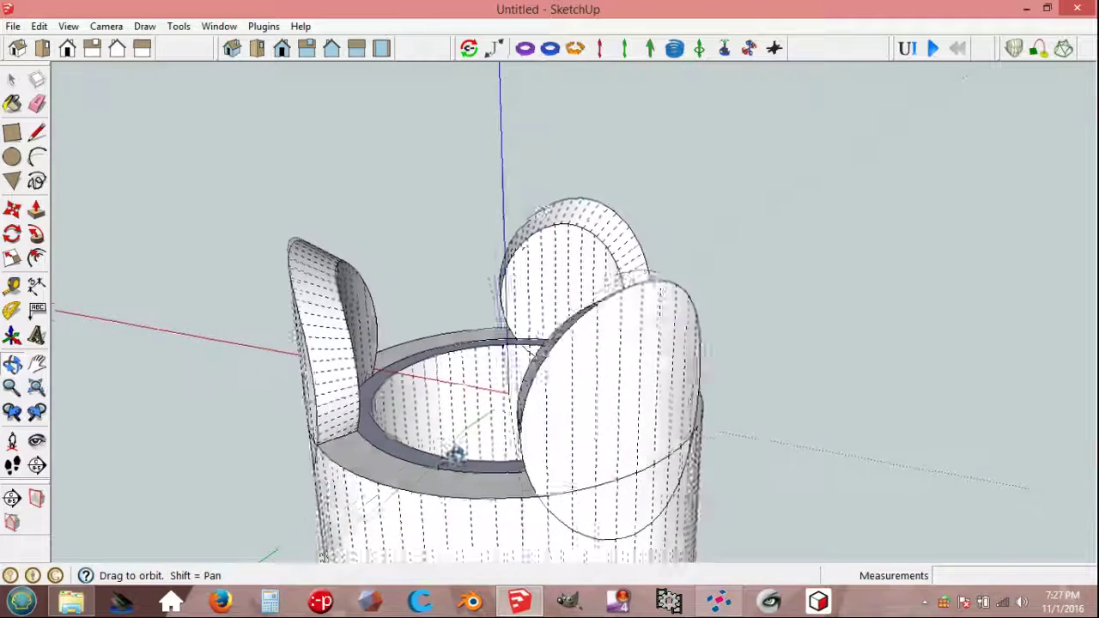
pyautogui.scroll(3, 427, 474)
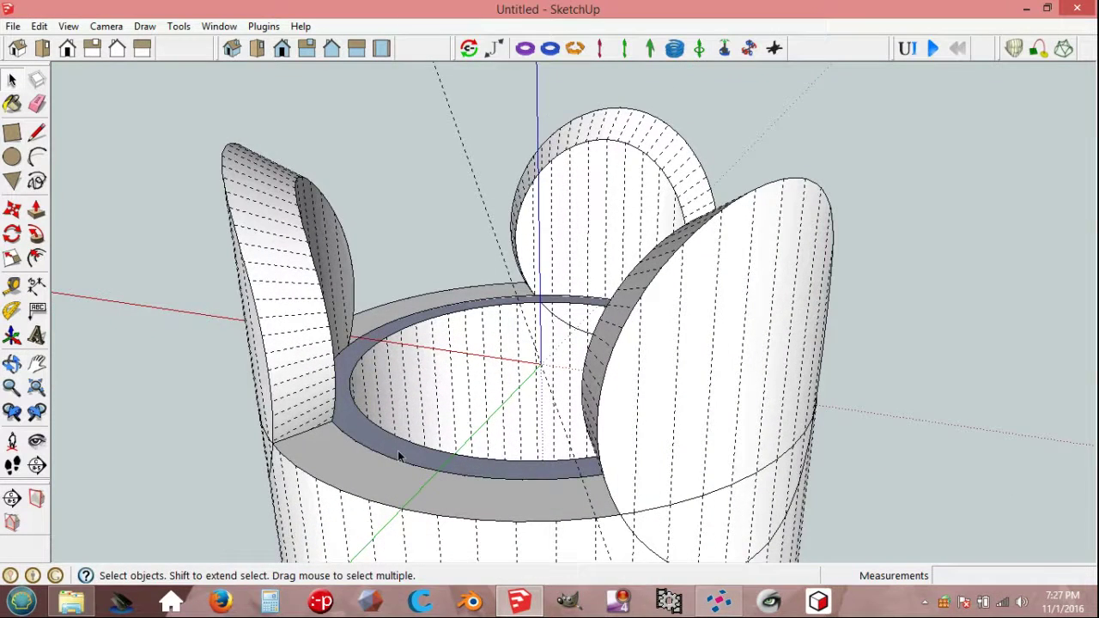
# Step: Push/Pull the ring face up 10 mm into a collar and select it
pyautogui.click(398, 450)
pyautogui.press('p')
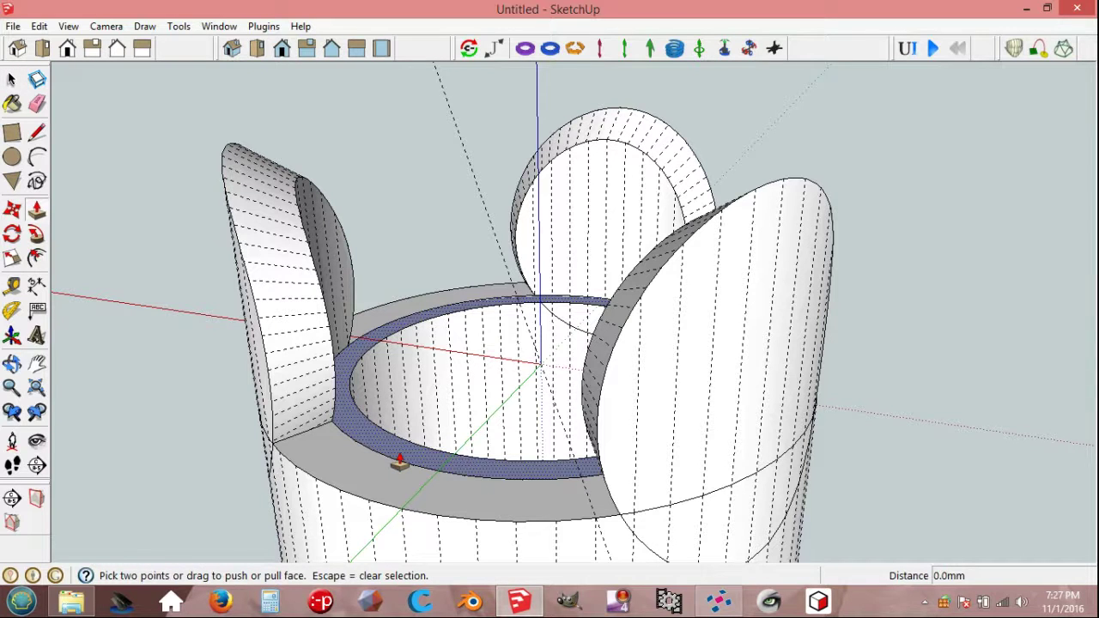
pyautogui.click(399, 462)
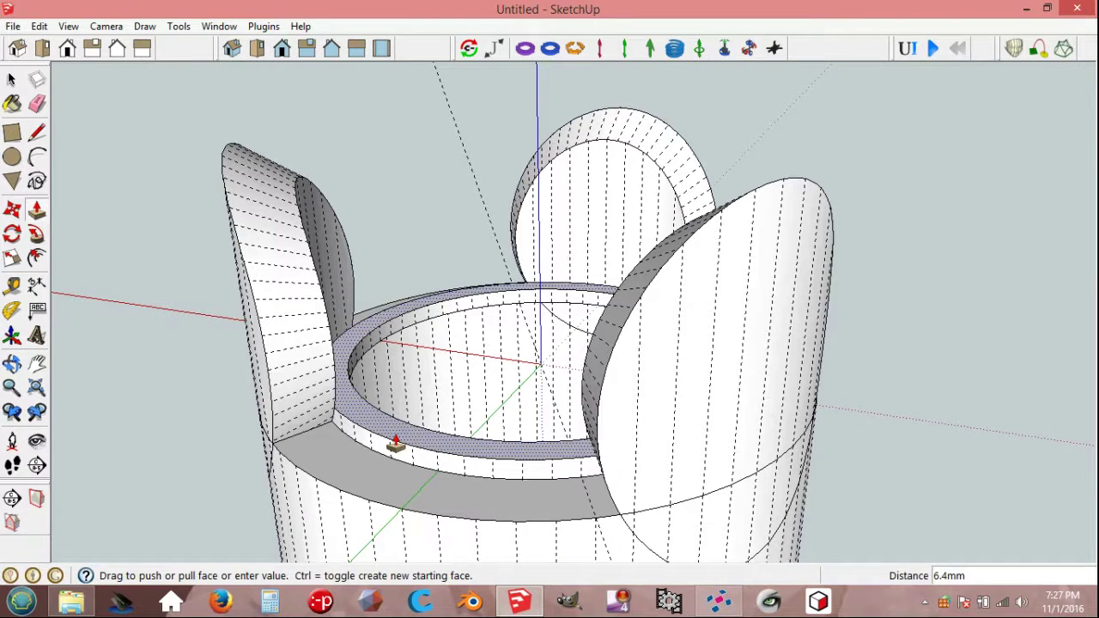
pyautogui.write('10')
pyautogui.press('Return')
pyautogui.press('space')
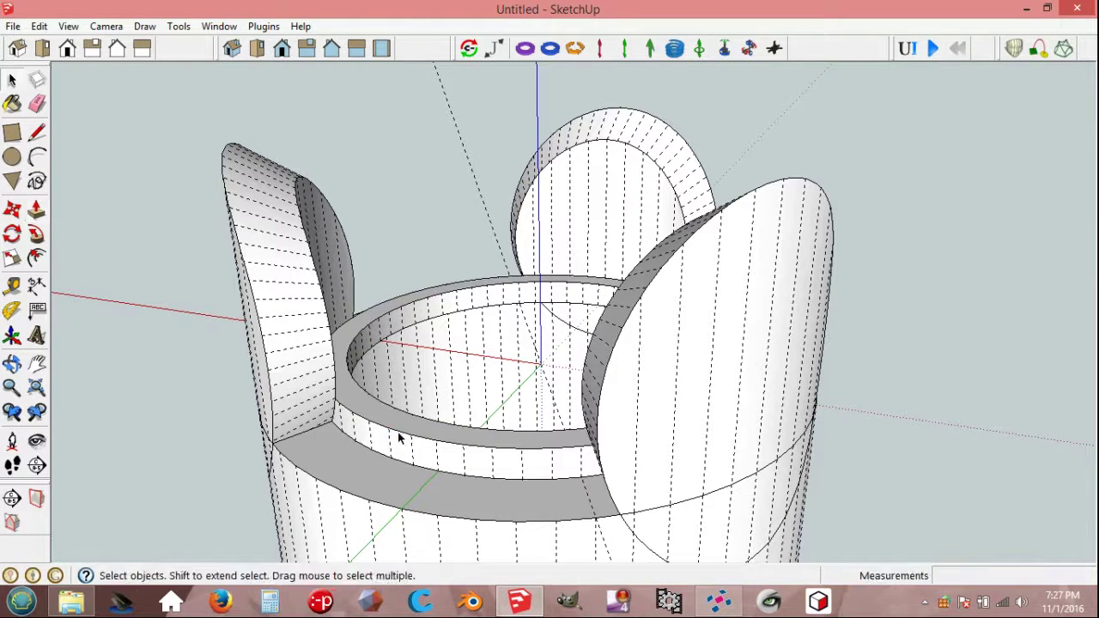
pyautogui.tripleClick(415, 450)
# Step: Group the raised ring, copy it and paste the copy in place
pyautogui.rightClick(415, 449)
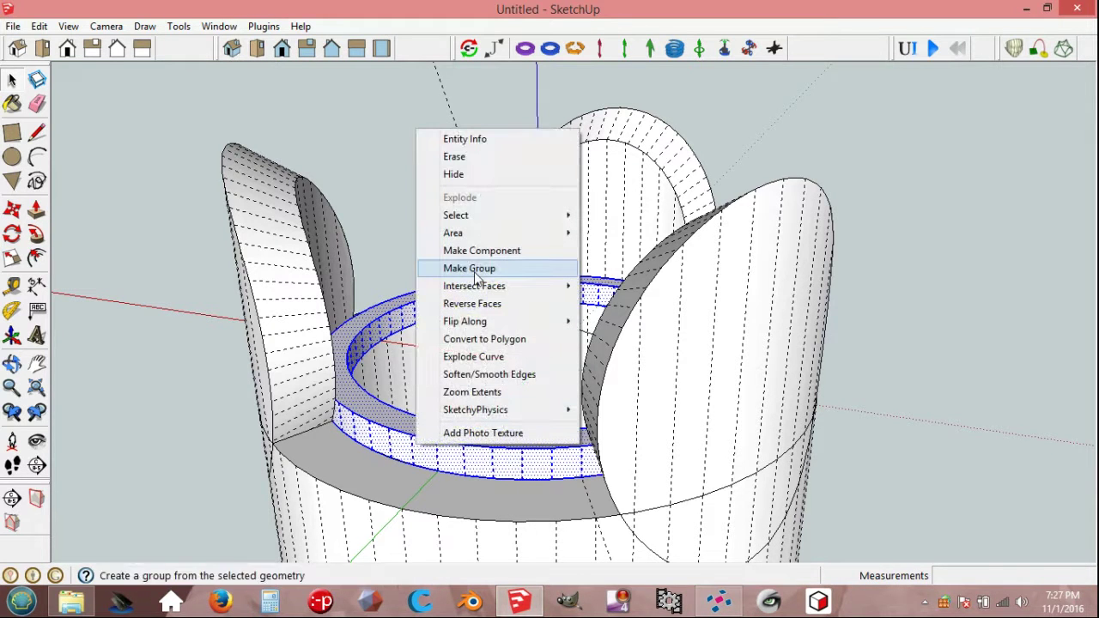
pyautogui.click(476, 274)
pyautogui.click(40, 27)
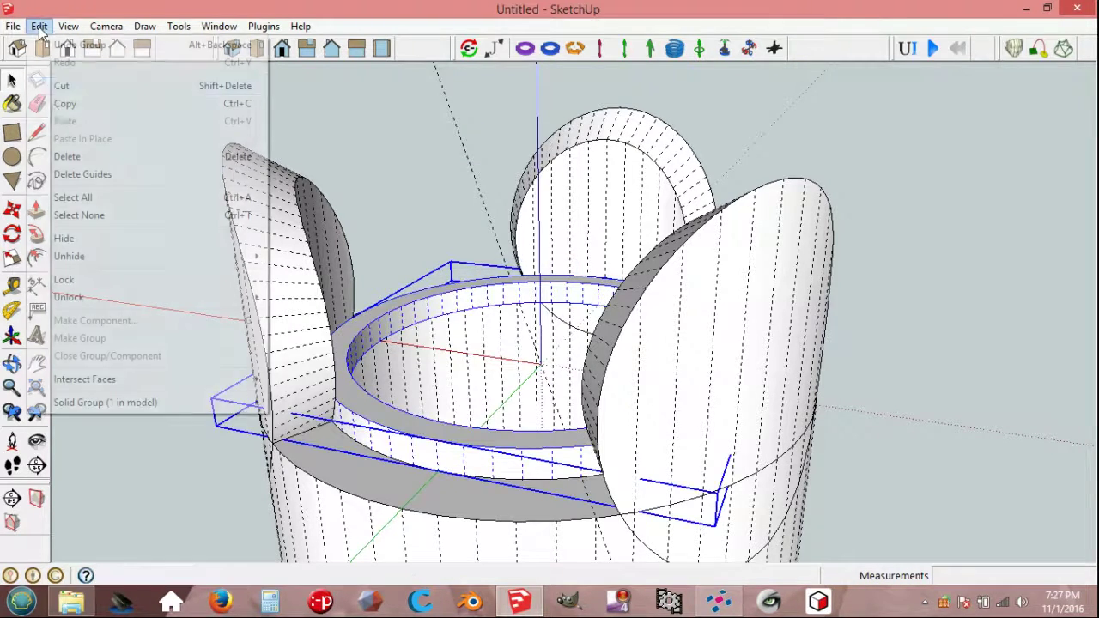
pyautogui.click(61, 102)
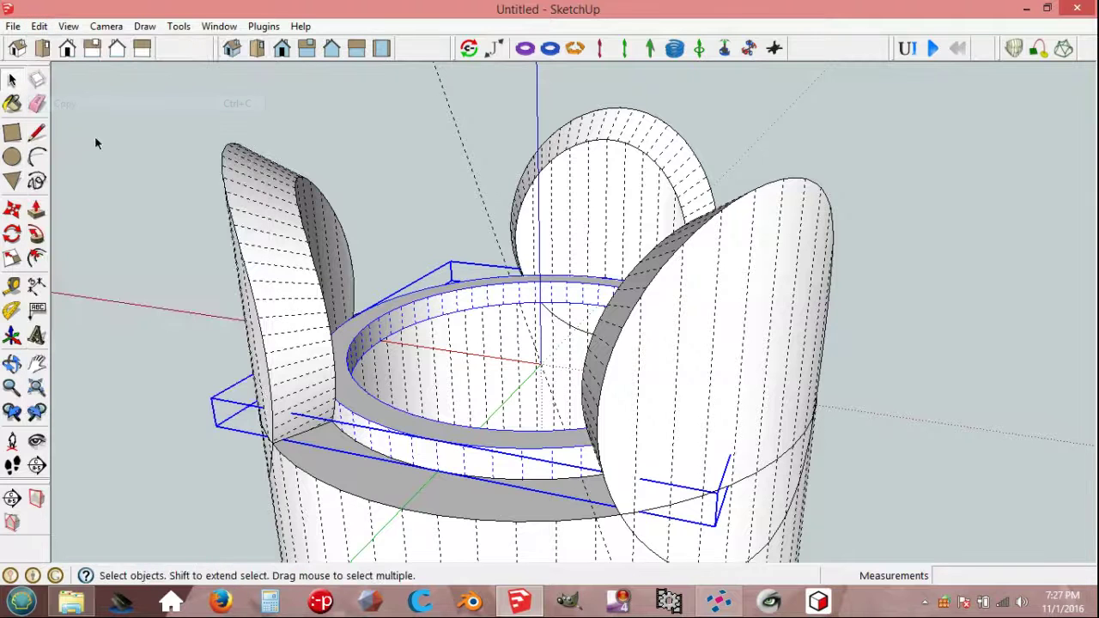
pyautogui.click(40, 27)
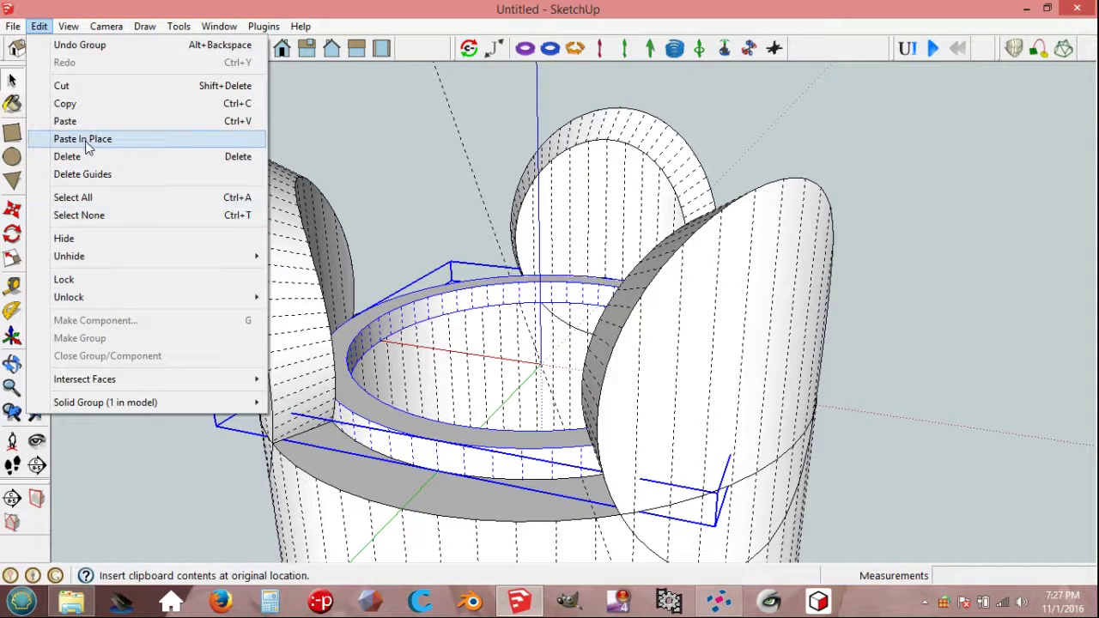
pyautogui.click(86, 142)
# Step: Move the pasted ring up 10 mm and explode it into loose geometry
pyautogui.press('m')
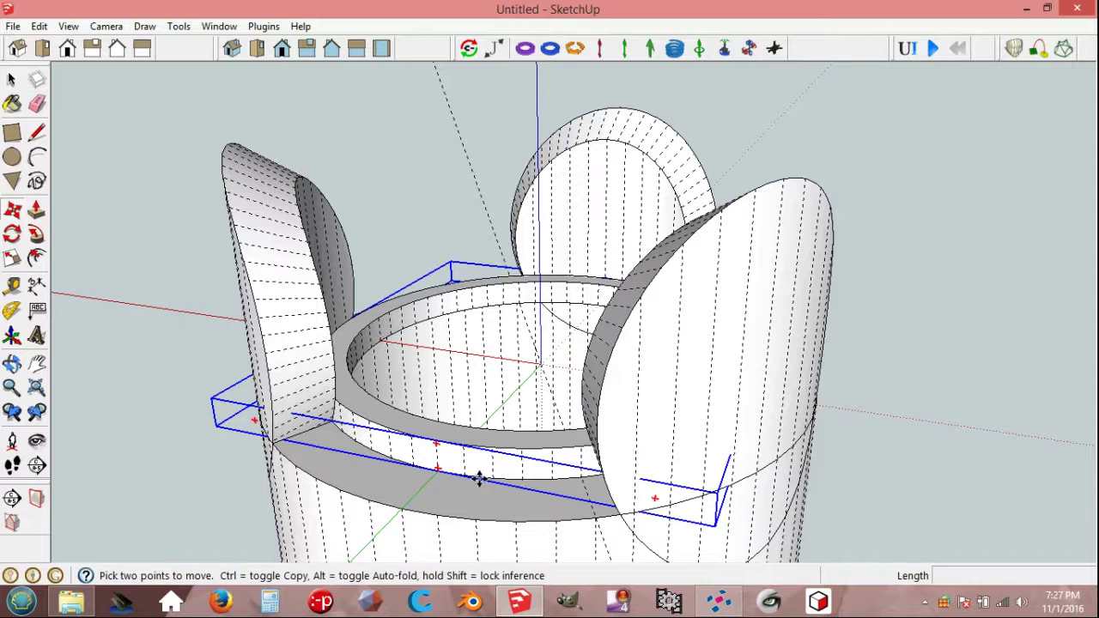
pyautogui.click(470, 478)
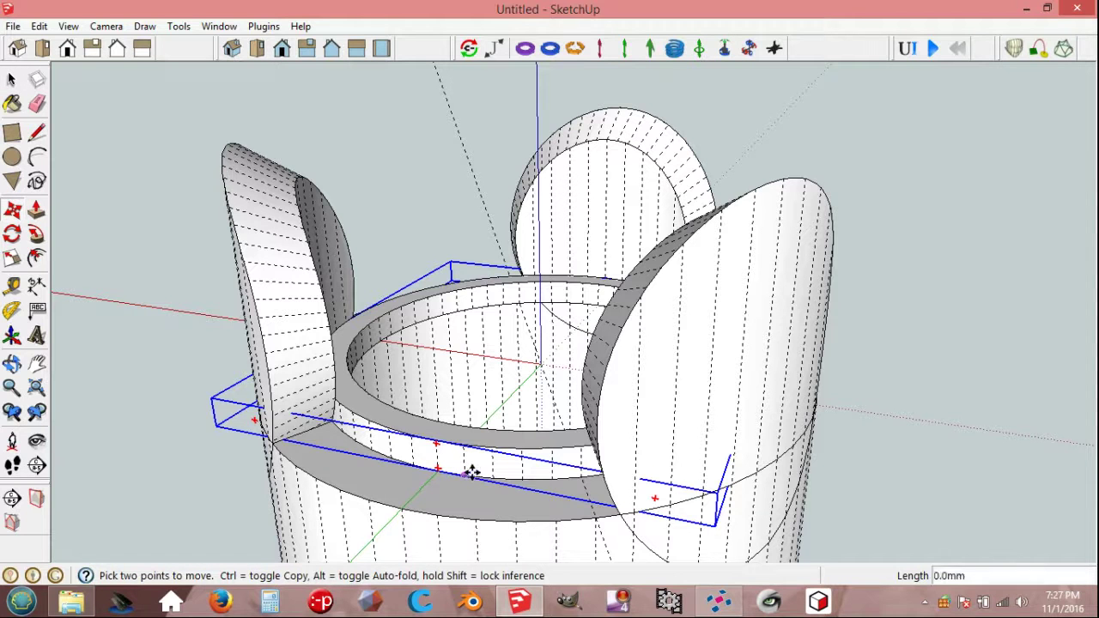
pyautogui.click(470, 446)
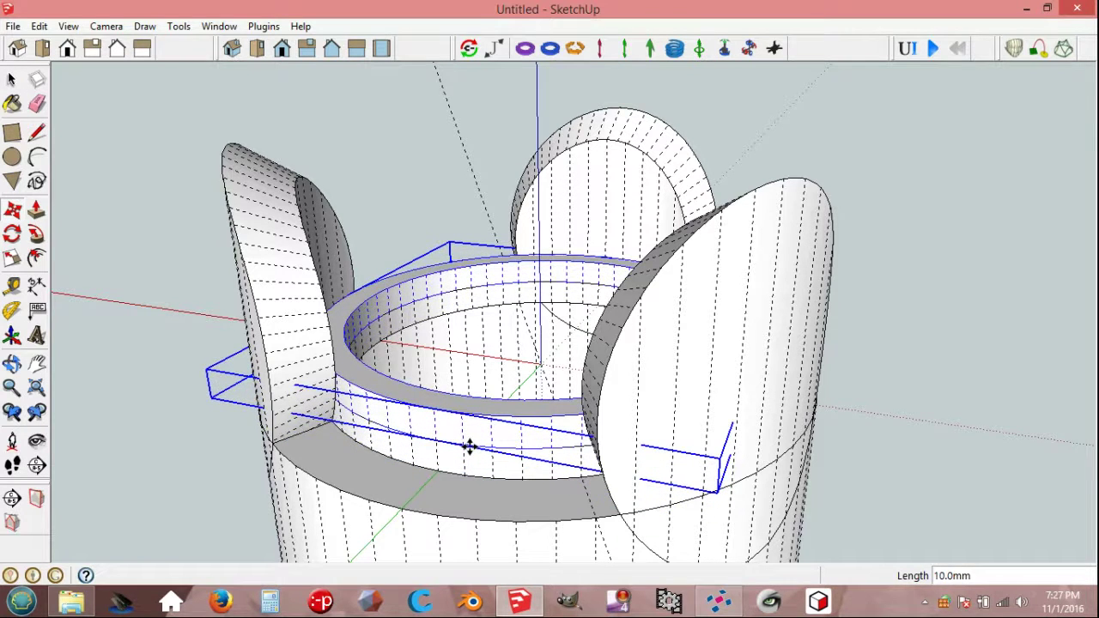
pyautogui.press('space')
pyautogui.click(363, 418)
pyautogui.click(415, 412)
pyautogui.rightClick(416, 412)
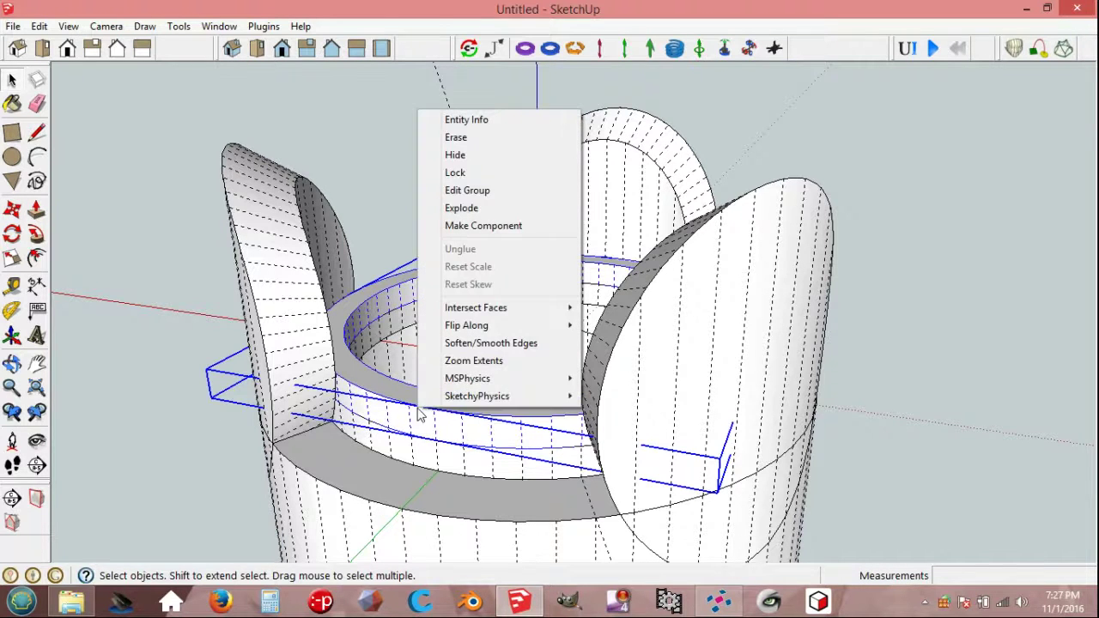
pyautogui.click(461, 208)
pyautogui.click(138, 392)
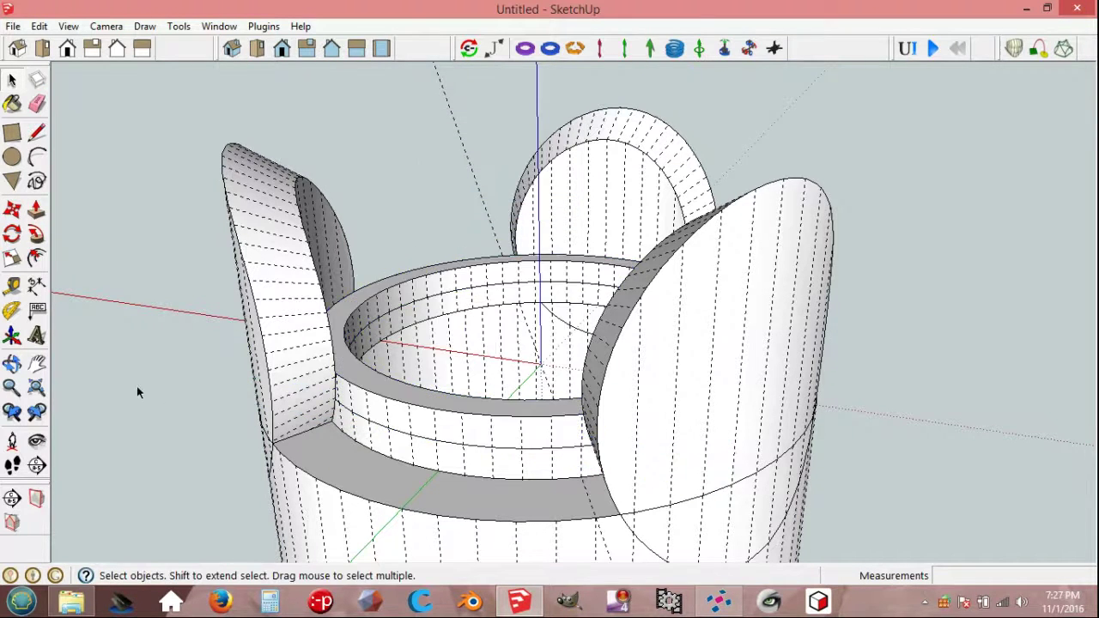
# Step: Scale the top collar's outer rim to 0.95 about its centre
pyautogui.click(411, 407)
pyautogui.moveTo(416, 407); pyautogui.dragTo(404, 449, button='middle')
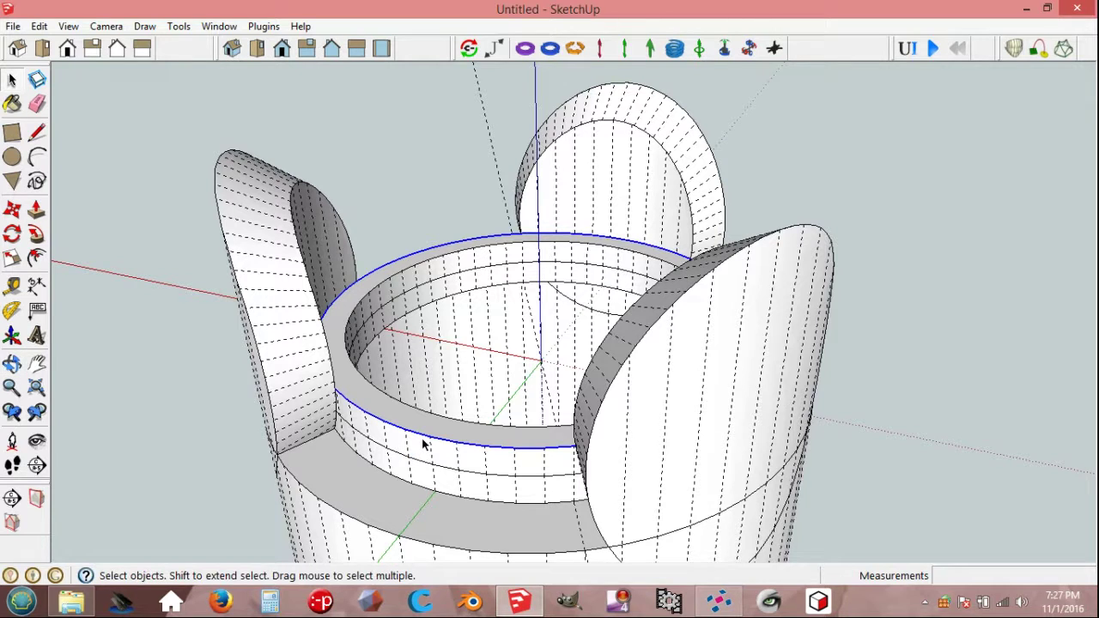
pyautogui.press('s')
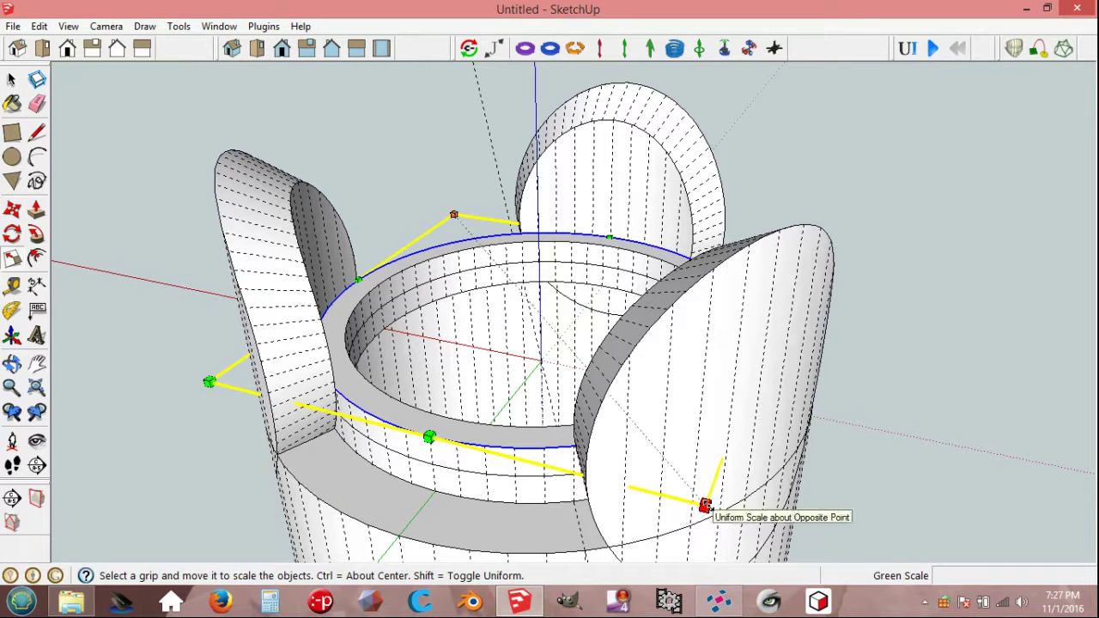
pyautogui.press('ctrl')
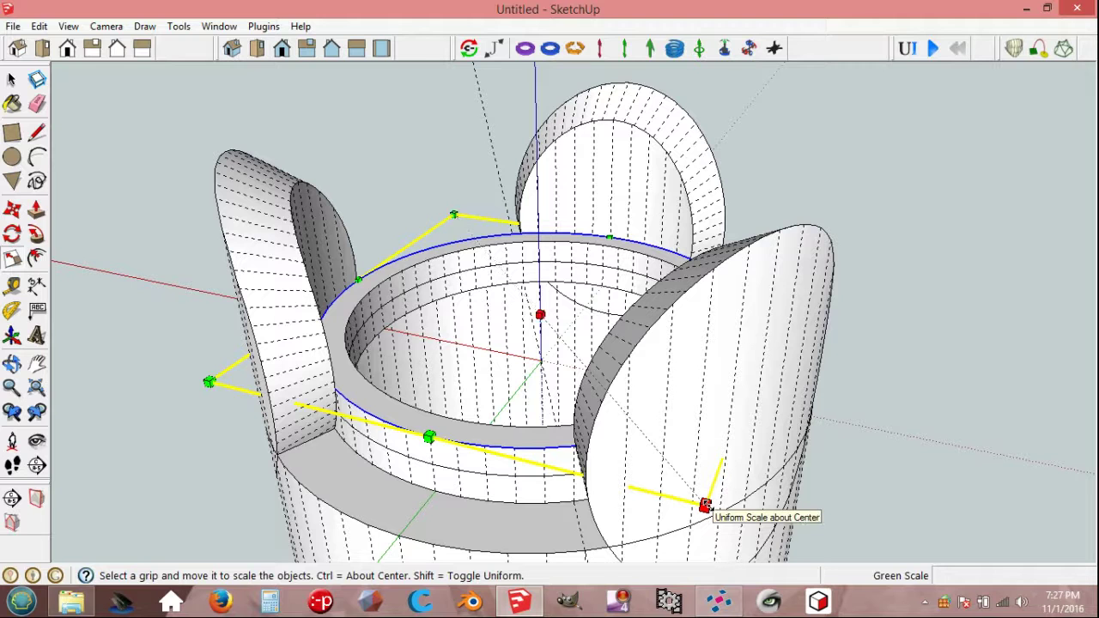
pyautogui.moveTo(705, 506); pyautogui.dragTo(695, 496)
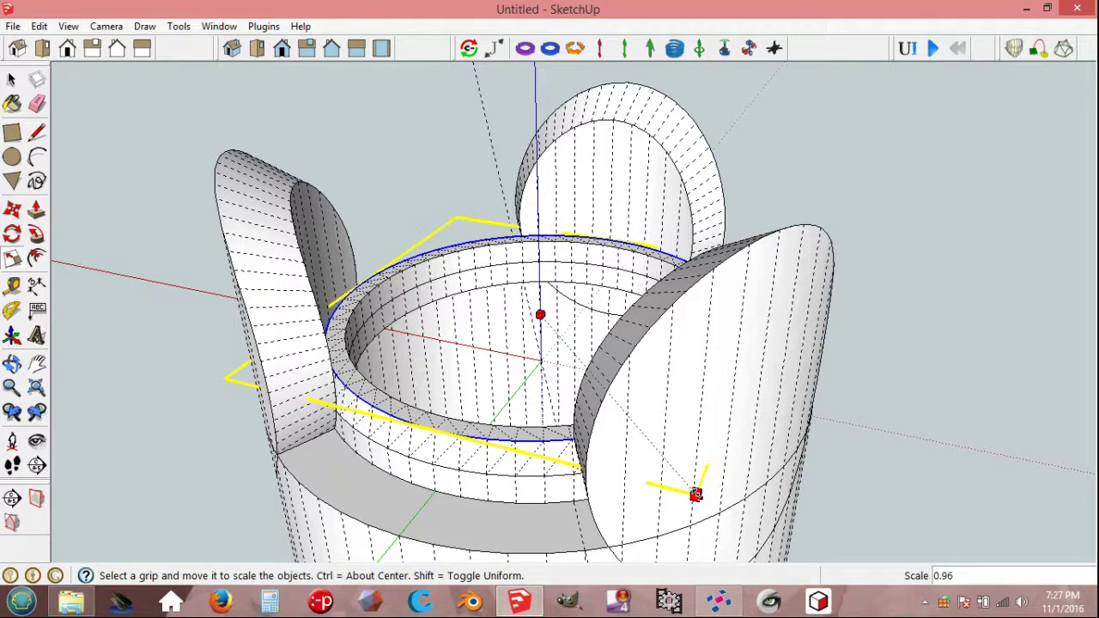
pyautogui.moveTo(696, 495); pyautogui.dragTo(693, 492)
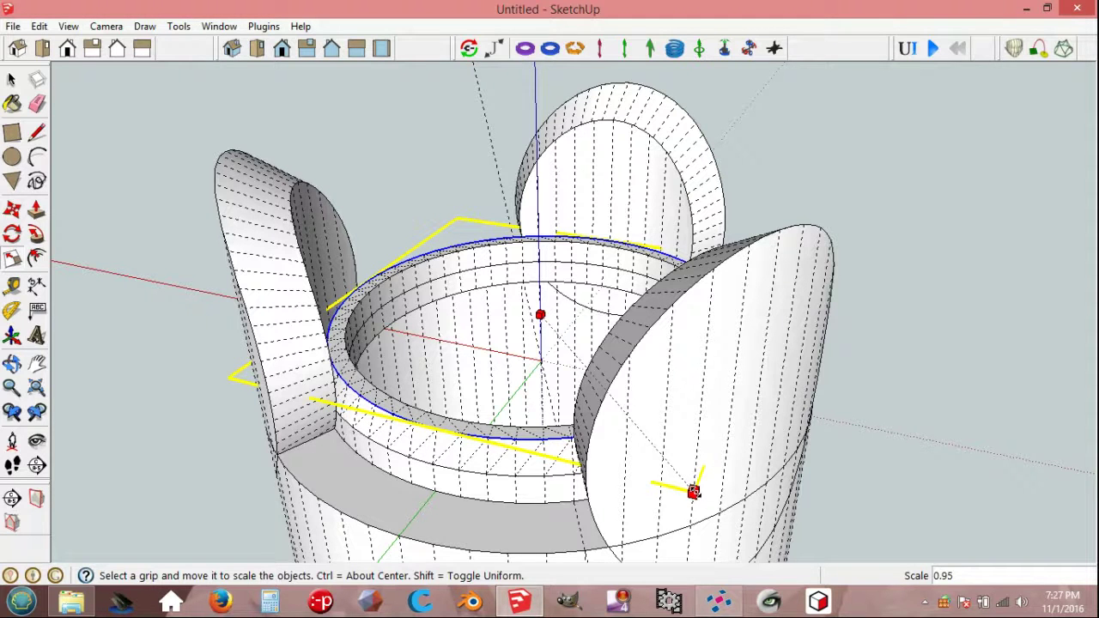
pyautogui.moveTo(693, 493); pyautogui.dragTo(694, 493)
pyautogui.press('space')
pyautogui.moveTo(650, 483)
pyautogui.mouseDown(button='middle')
pyautogui.moveTo(458, 467)
pyautogui.moveTo(505, 447)
pyautogui.moveTo(449, 318)
pyautogui.moveTo(483, 427)
pyautogui.moveTo(486, 194)
pyautogui.moveTo(481, 354)
pyautogui.moveTo(455, 419)
pyautogui.mouseUp(button='middle')
# Step: Explode the inner tube group
pyautogui.click(455, 418)
pyautogui.rightClick(456, 419)
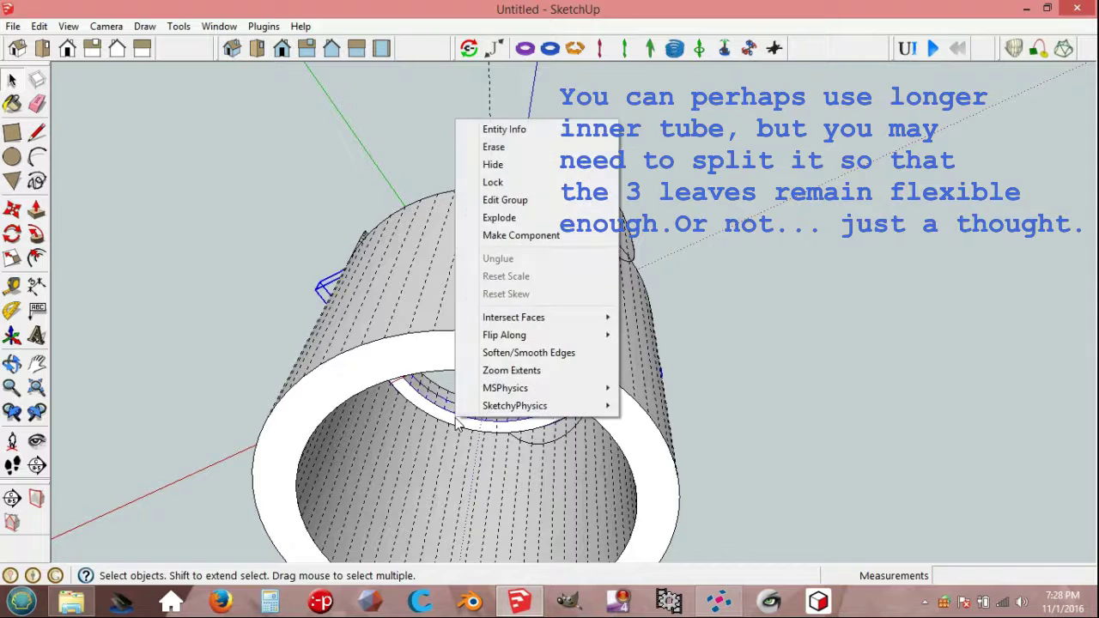
pyautogui.click(499, 219)
pyautogui.click(734, 355)
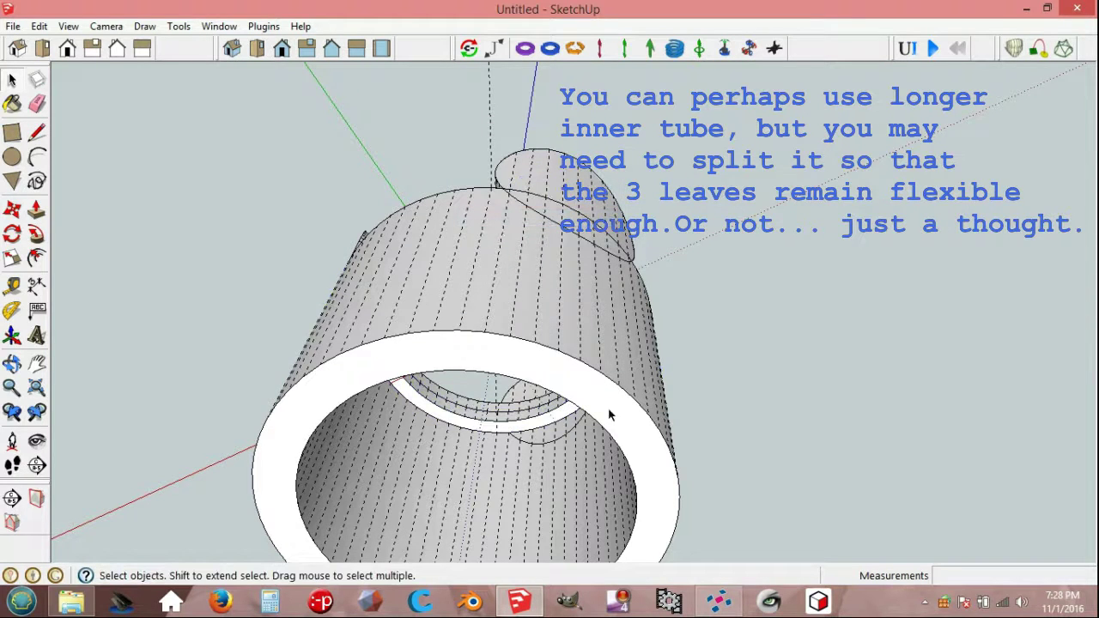
# Step: Push/pull the tube's end ring out by 30 mm
pyautogui.scroll(5, 421, 459)
pyautogui.scroll(3, 434, 369)
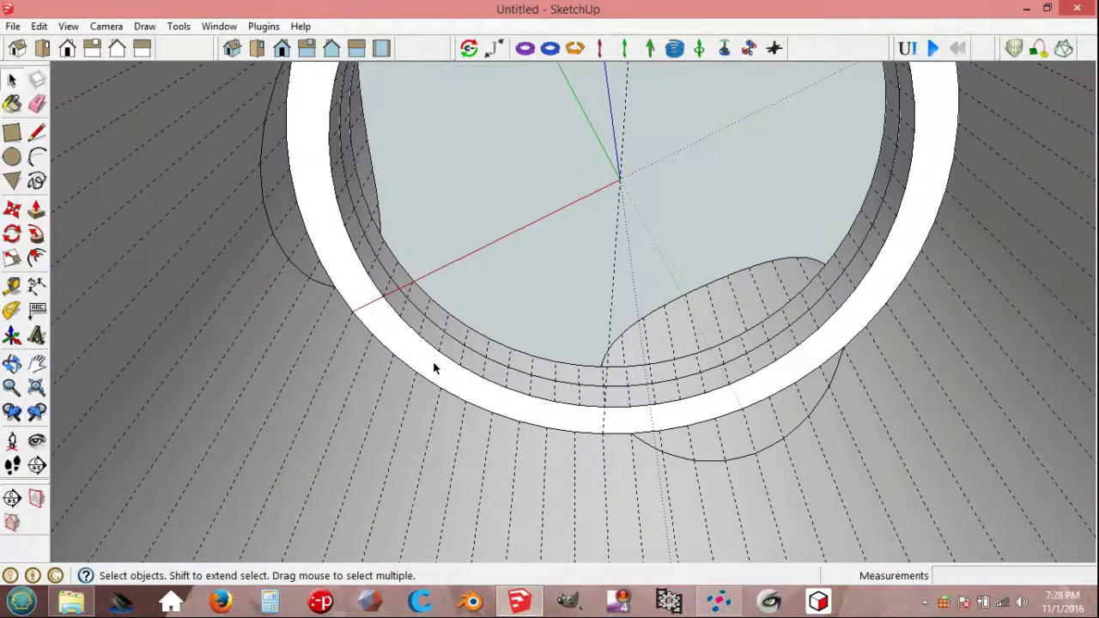
pyautogui.press('p')
pyautogui.click(431, 380)
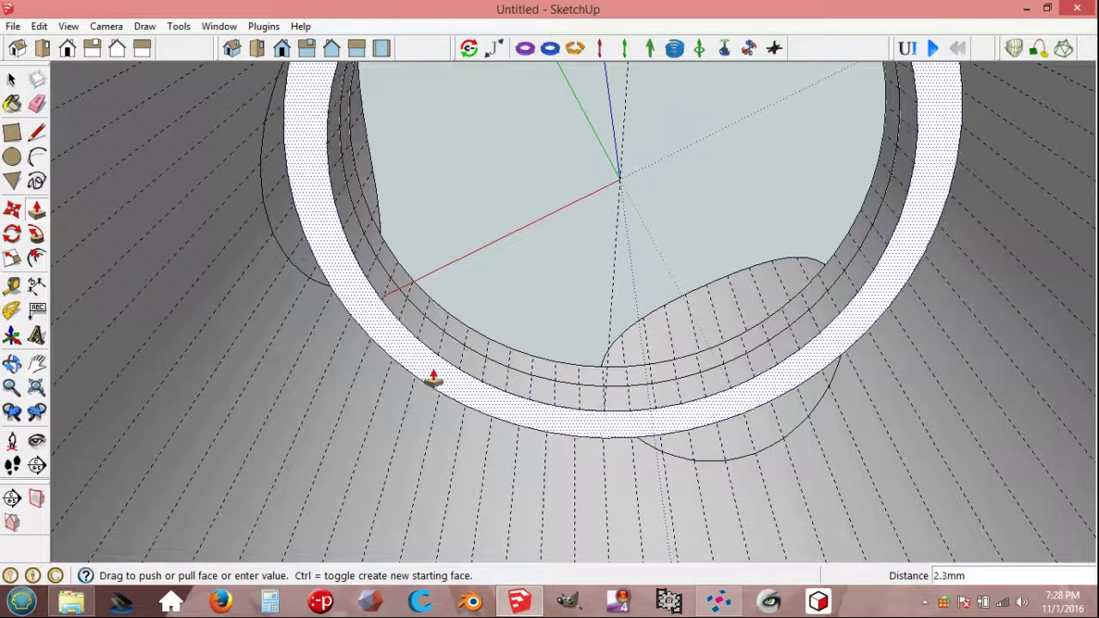
pyautogui.write('3')
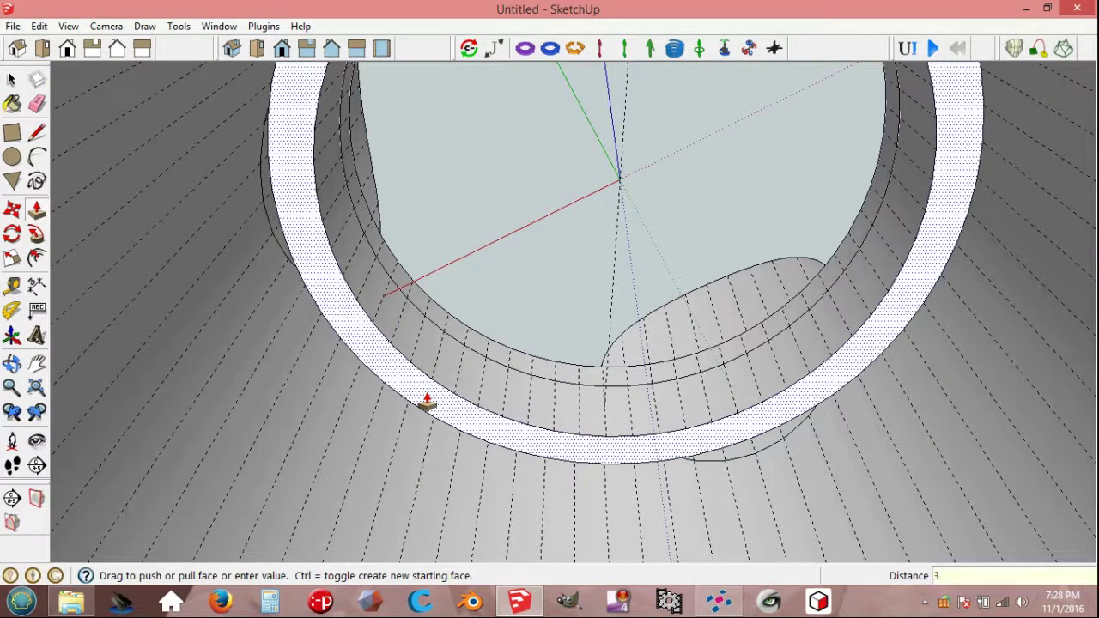
pyautogui.press('Return')
# Step: Scale the tube's inner circle edge by 1.10 about its centre
pyautogui.press('space')
pyautogui.click(397, 407)
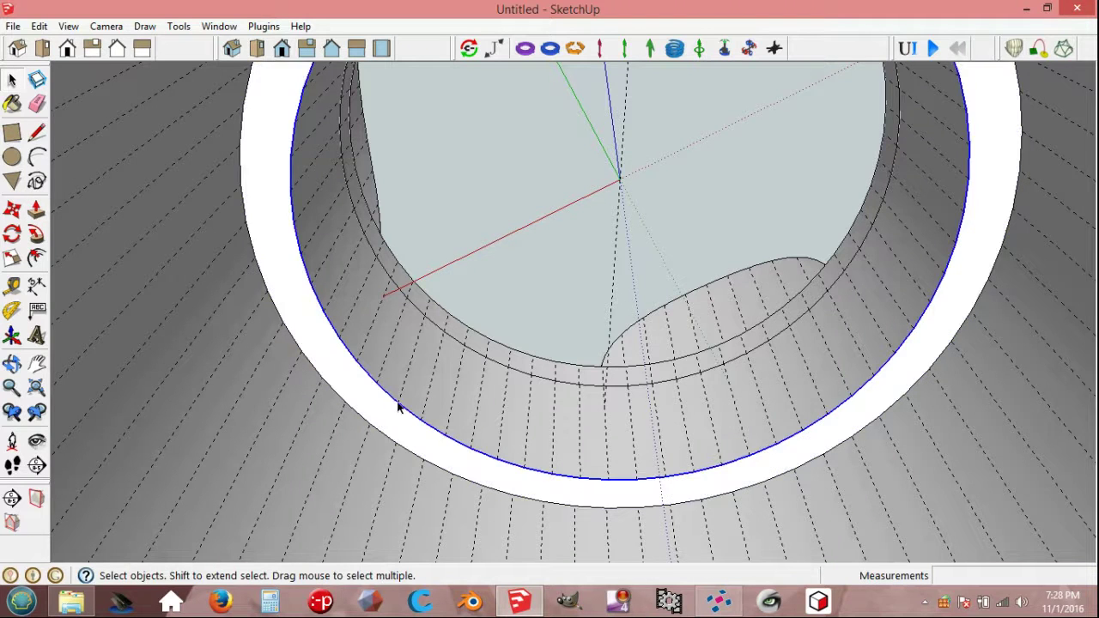
pyautogui.scroll(-3, 399, 404)
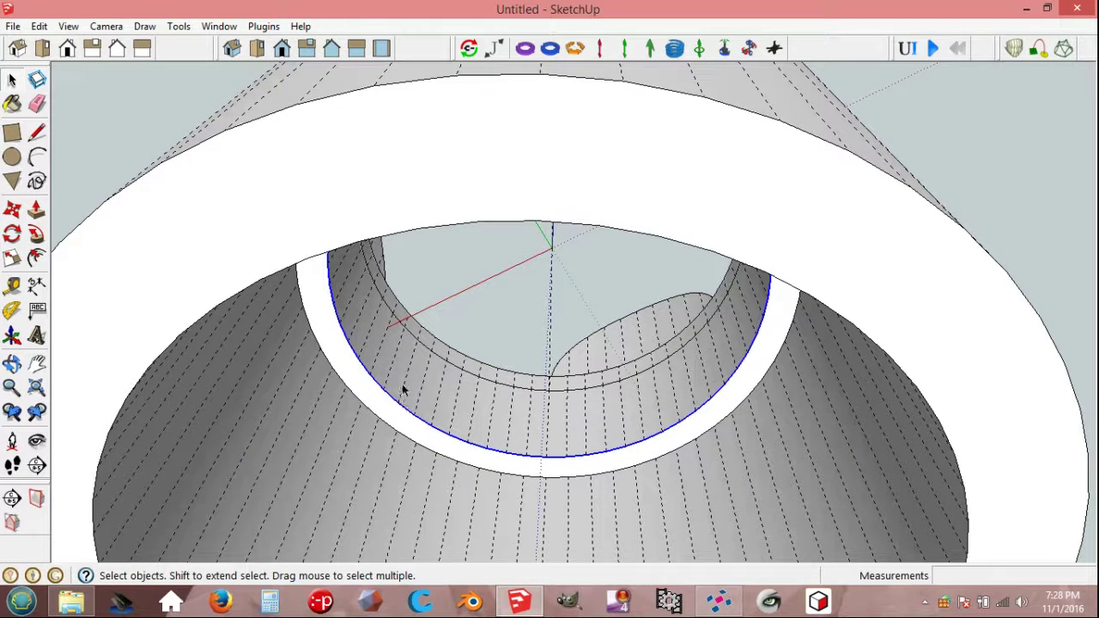
pyautogui.press('s')
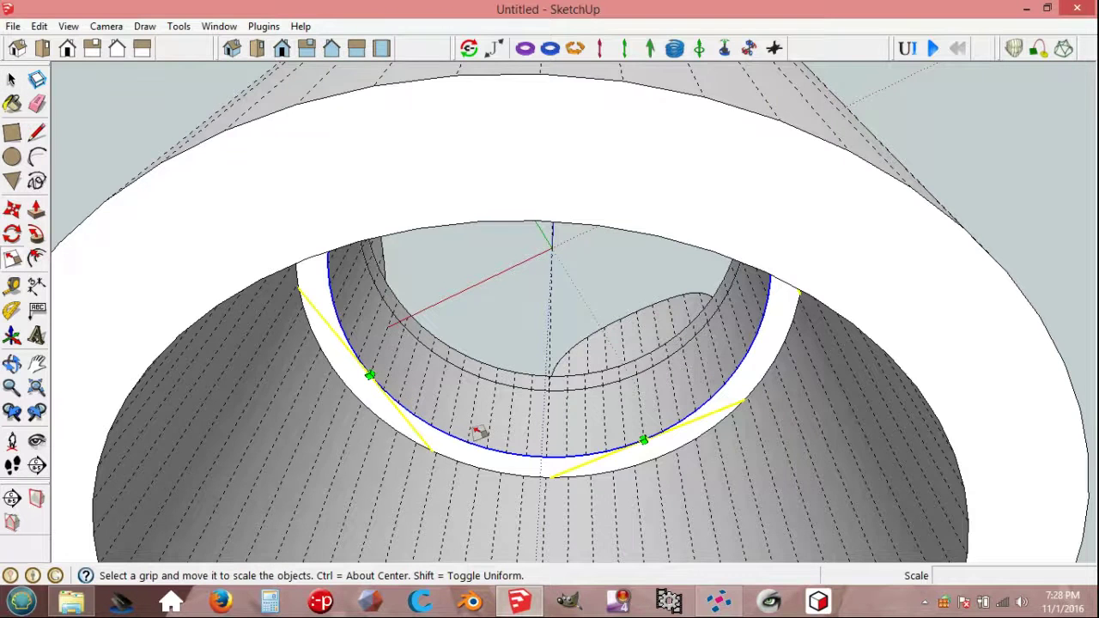
pyautogui.scroll(-2, 485, 429)
pyautogui.scroll(-1, 485, 429)
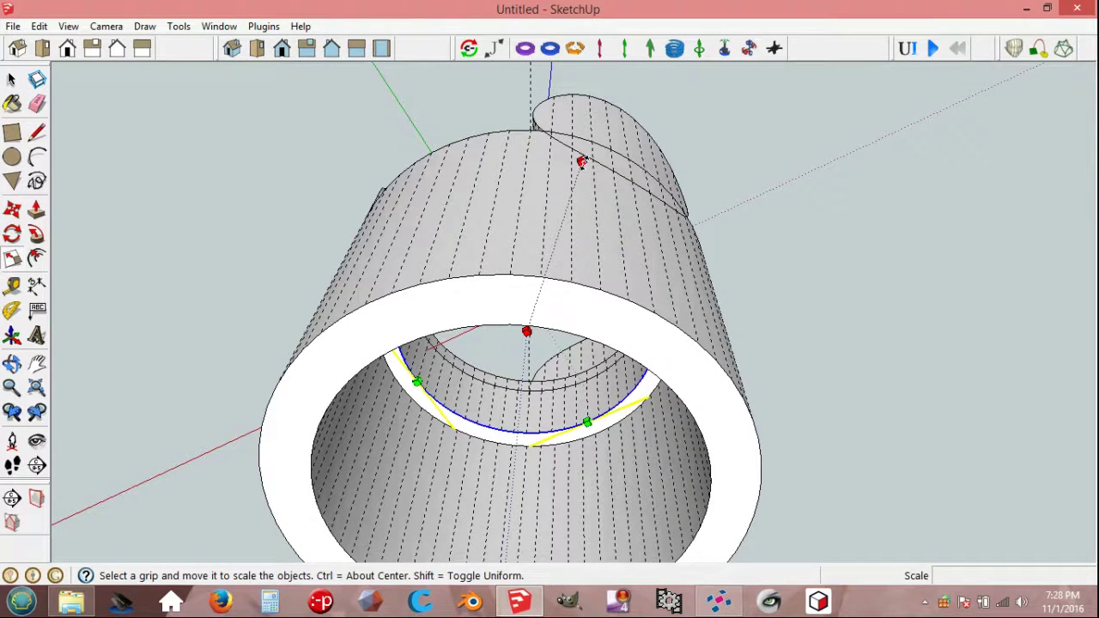
pyautogui.keyDown('ctrl'); pyautogui.click(582, 163); pyautogui.keyUp('ctrl')
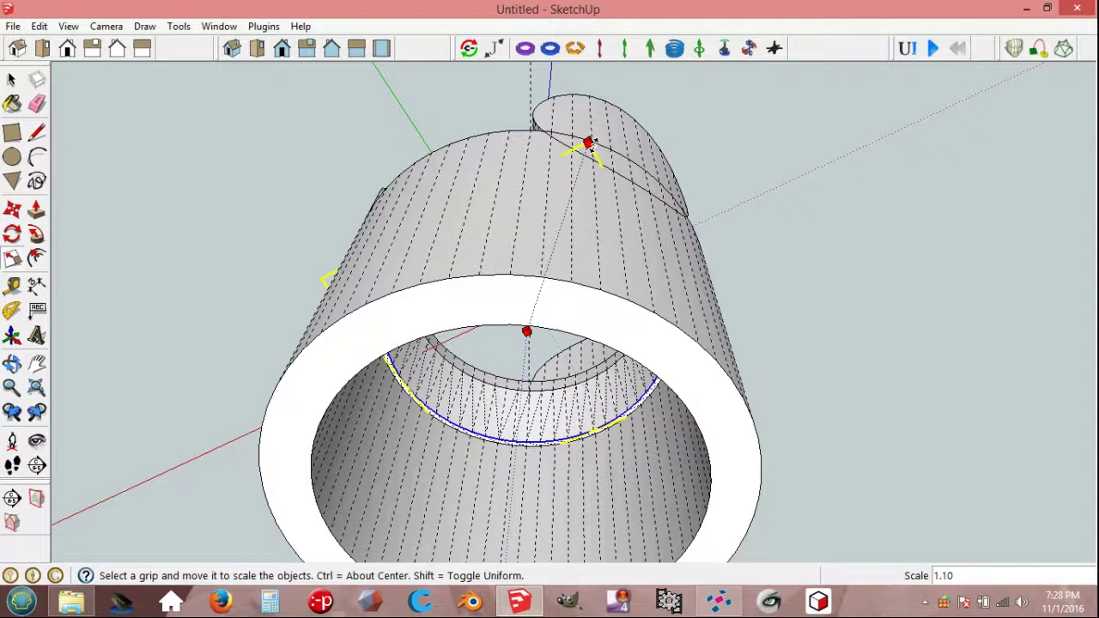
pyautogui.click(591, 144)
pyautogui.press('space')
pyautogui.moveTo(709, 354)
pyautogui.mouseDown(button='middle')
pyautogui.moveTo(658, 404)
pyautogui.moveTo(481, 327)
pyautogui.mouseUp(button='middle')
pyautogui.click(179, 26)
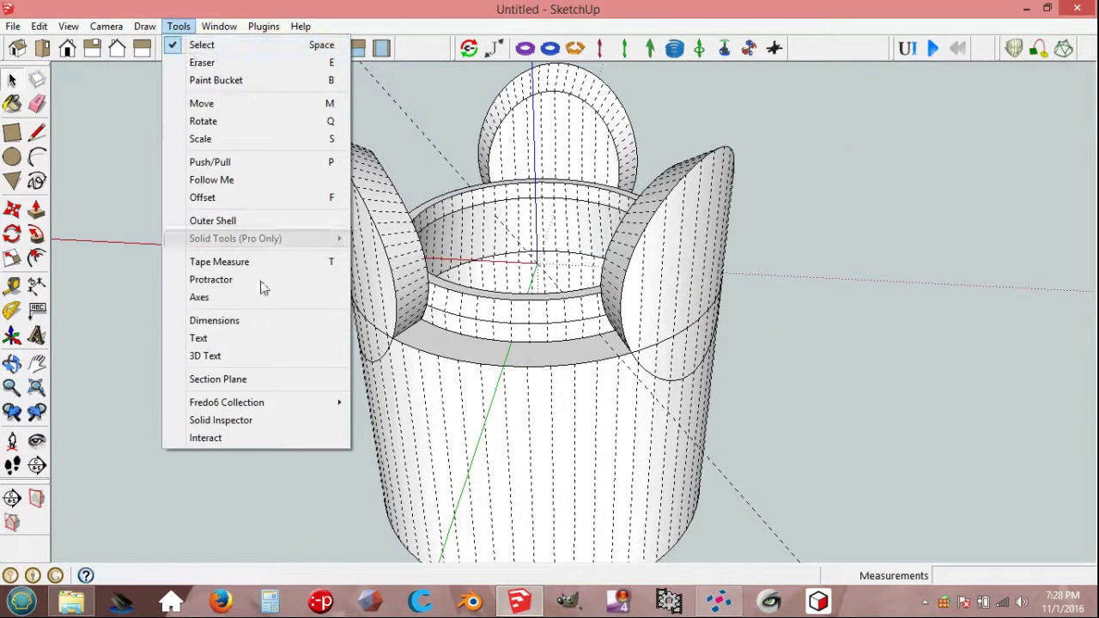
pyautogui.click(248, 421)
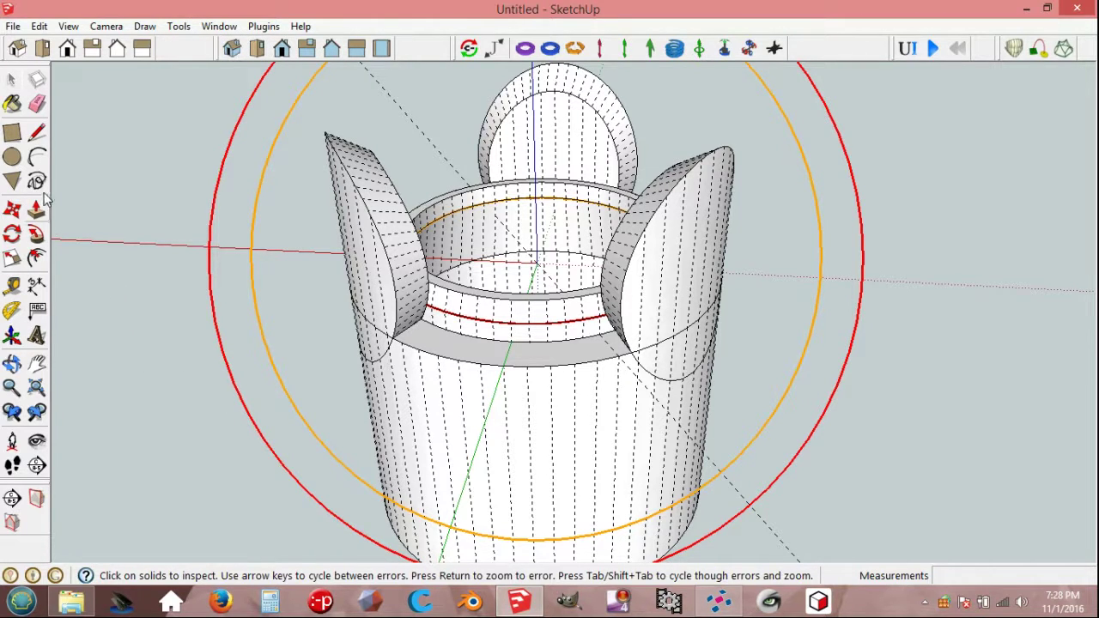
pyautogui.click(12, 81)
pyautogui.click(12, 498)
pyautogui.click(498, 318)
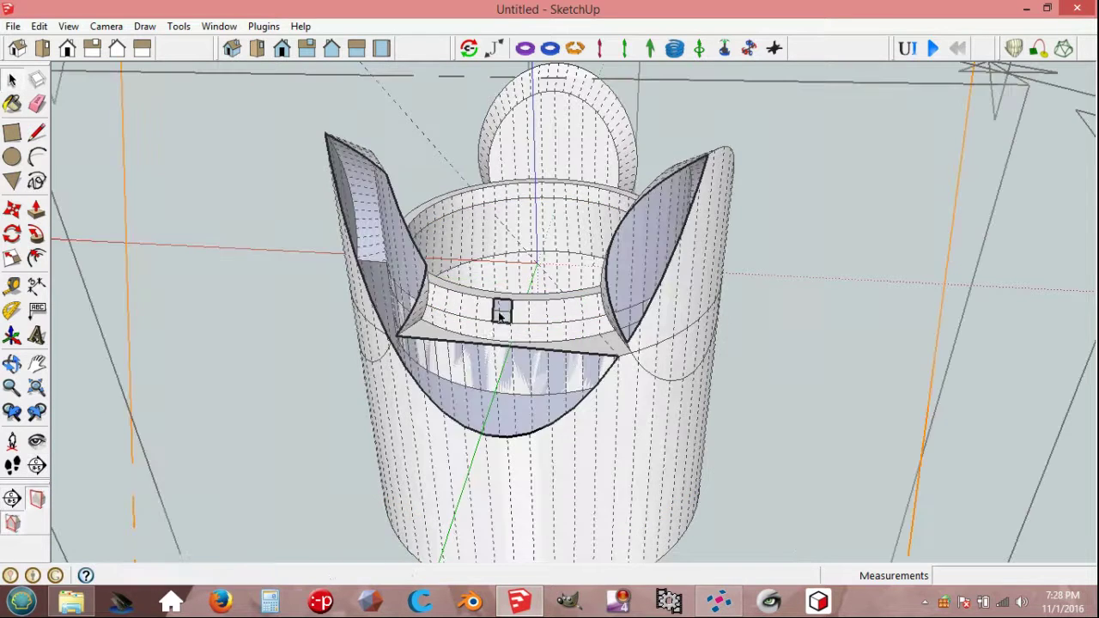
pyautogui.scroll(2, 498, 318)
pyautogui.click(507, 324)
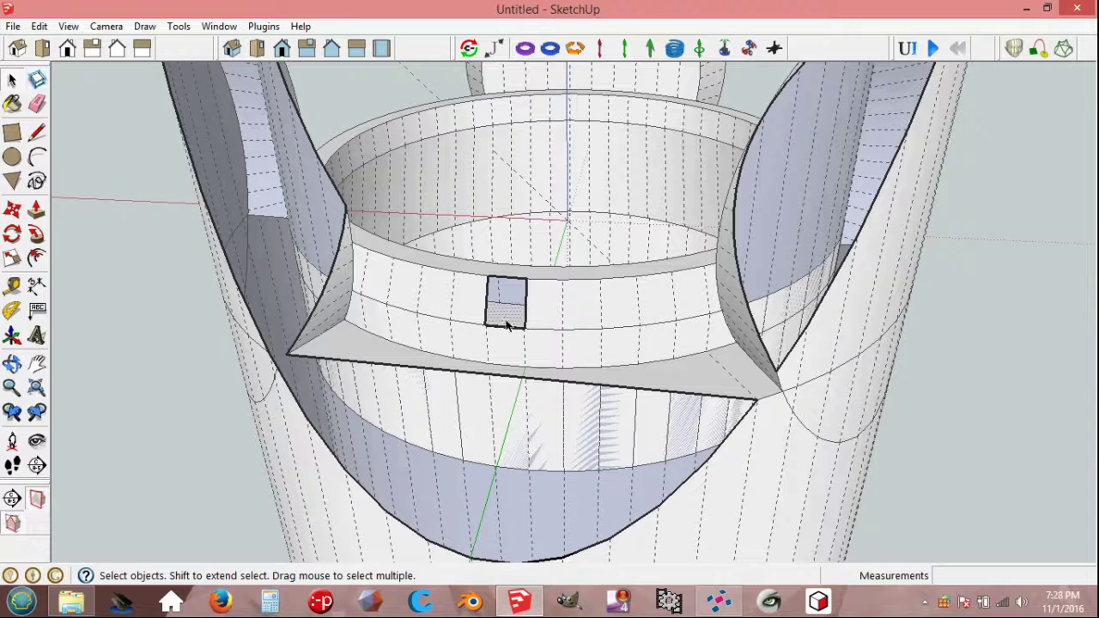
pyautogui.press('Escape')
pyautogui.scroll(-3, 961, 341)
pyautogui.scroll(-2, 961, 341)
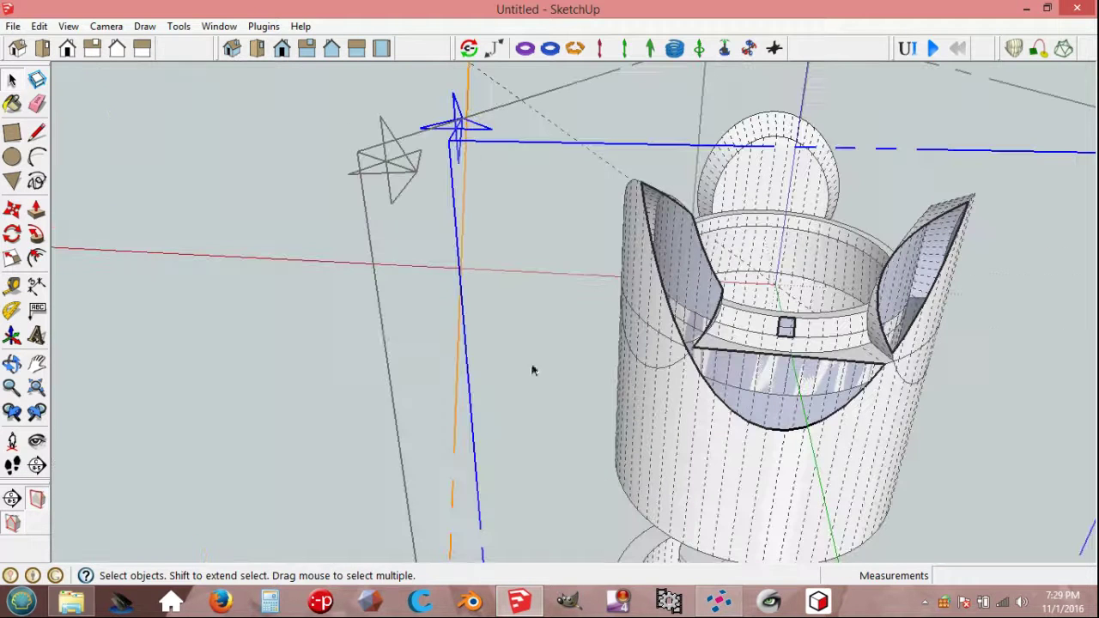
pyautogui.click(36, 498)
pyautogui.click(12, 522)
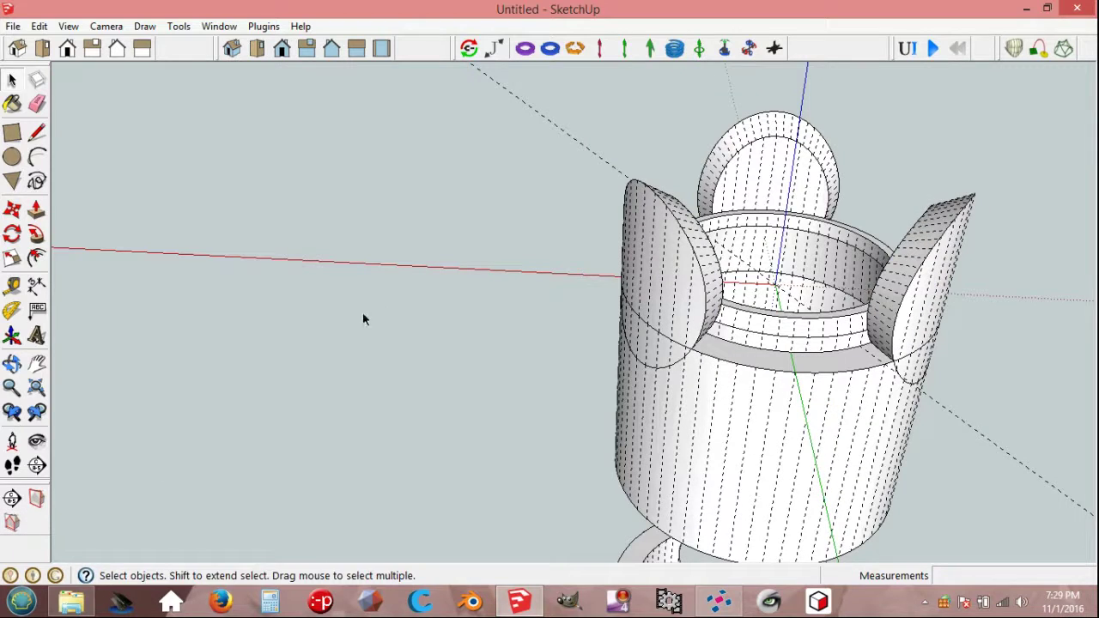
pyautogui.click(36, 363)
pyautogui.moveTo(890, 371); pyautogui.dragTo(670, 361)
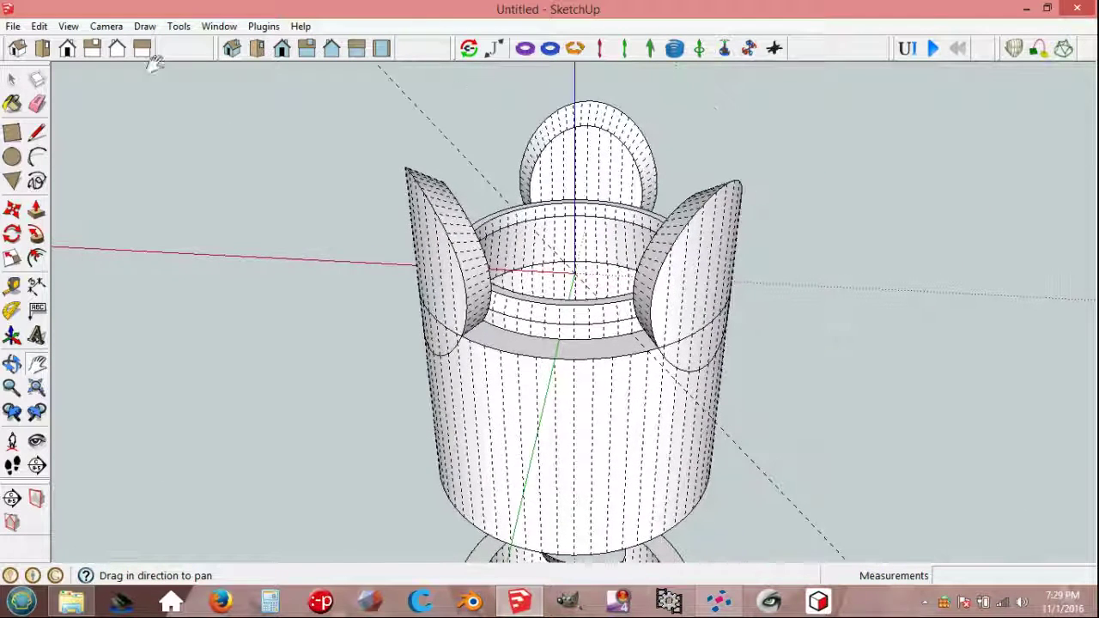
# Step: Run Solid Inspector again on the hub model
pyautogui.click(178, 26)
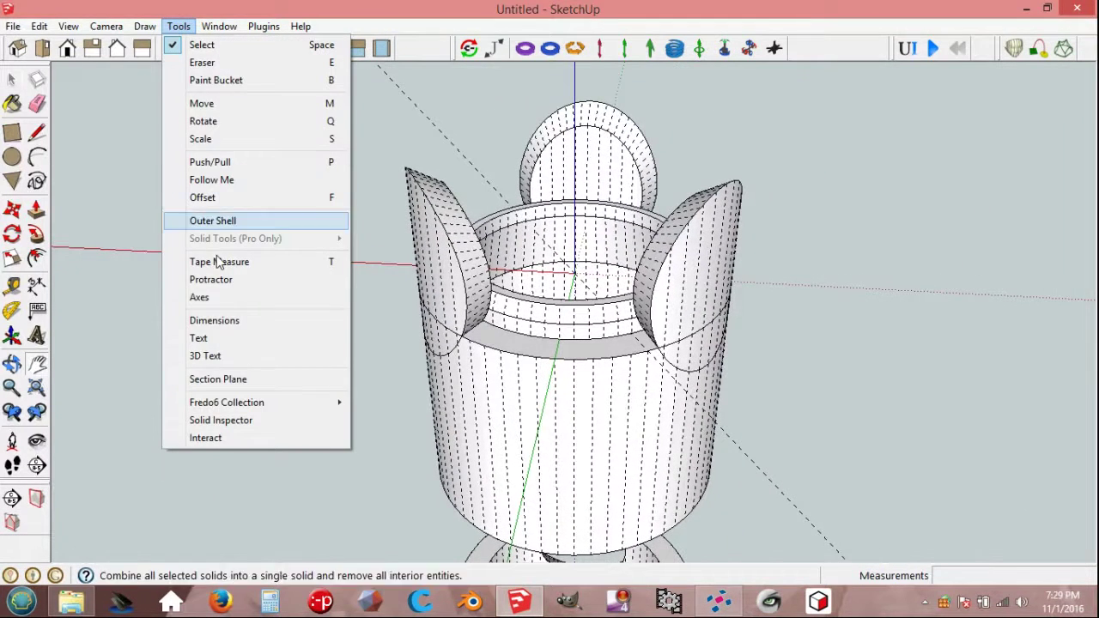
pyautogui.click(221, 418)
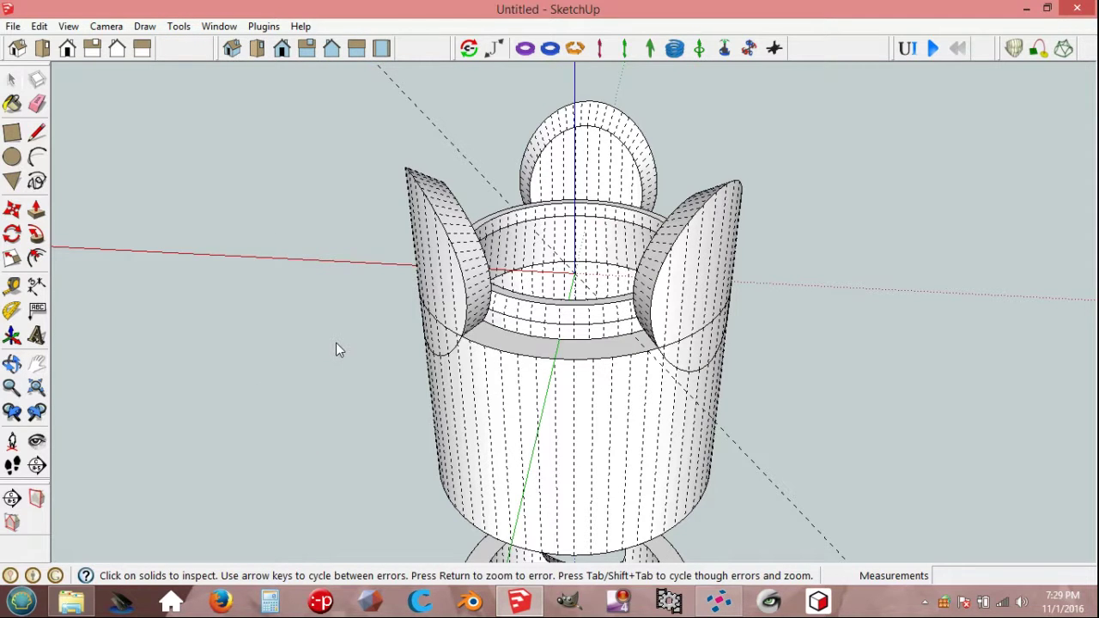
pyautogui.click(468, 366)
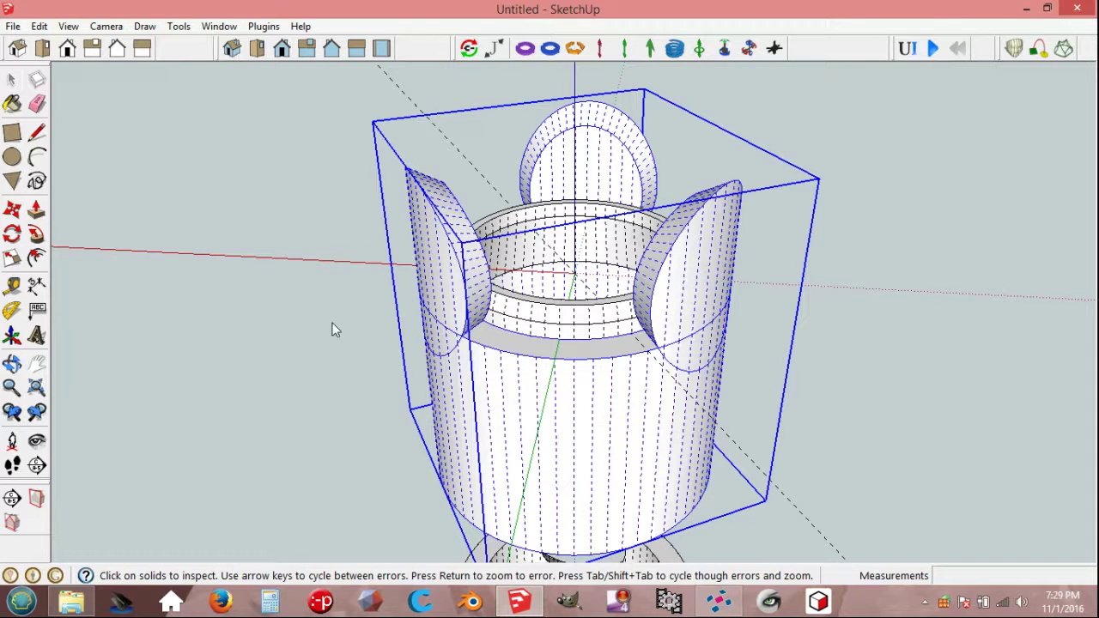
pyautogui.press('space')
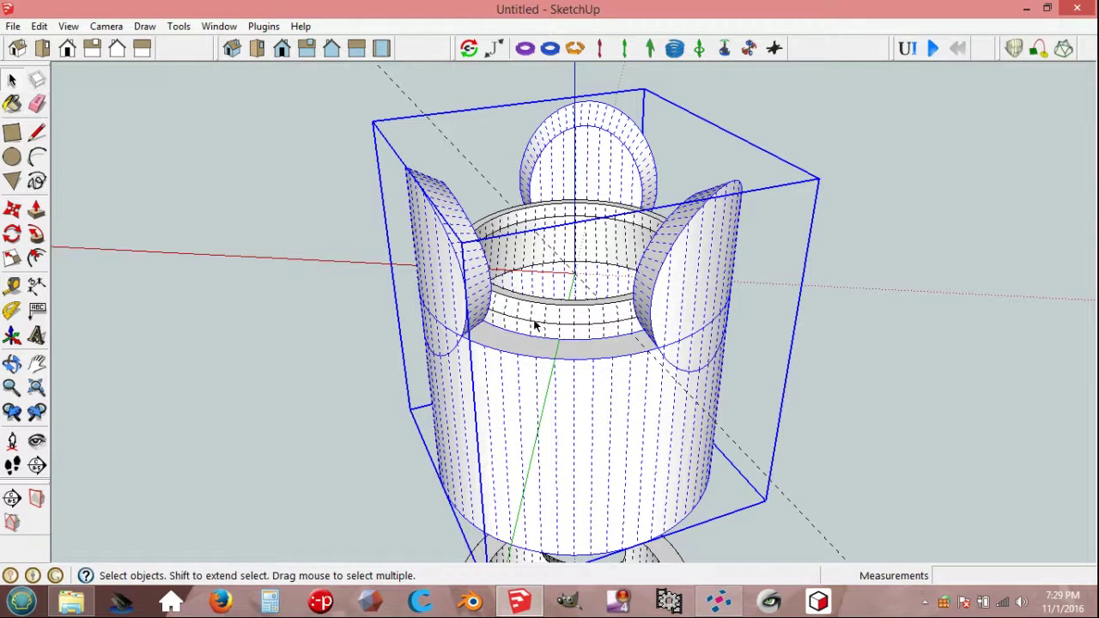
# Step: Make the widened inner ring its own group
pyautogui.click(539, 325)
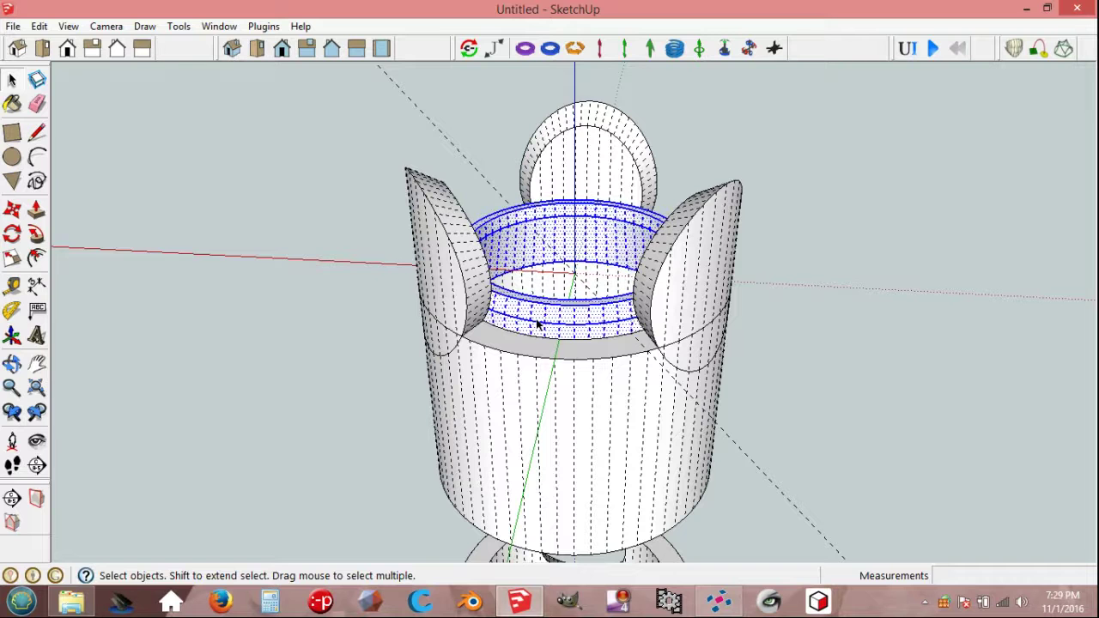
pyautogui.rightClick(538, 325)
pyautogui.click(598, 163)
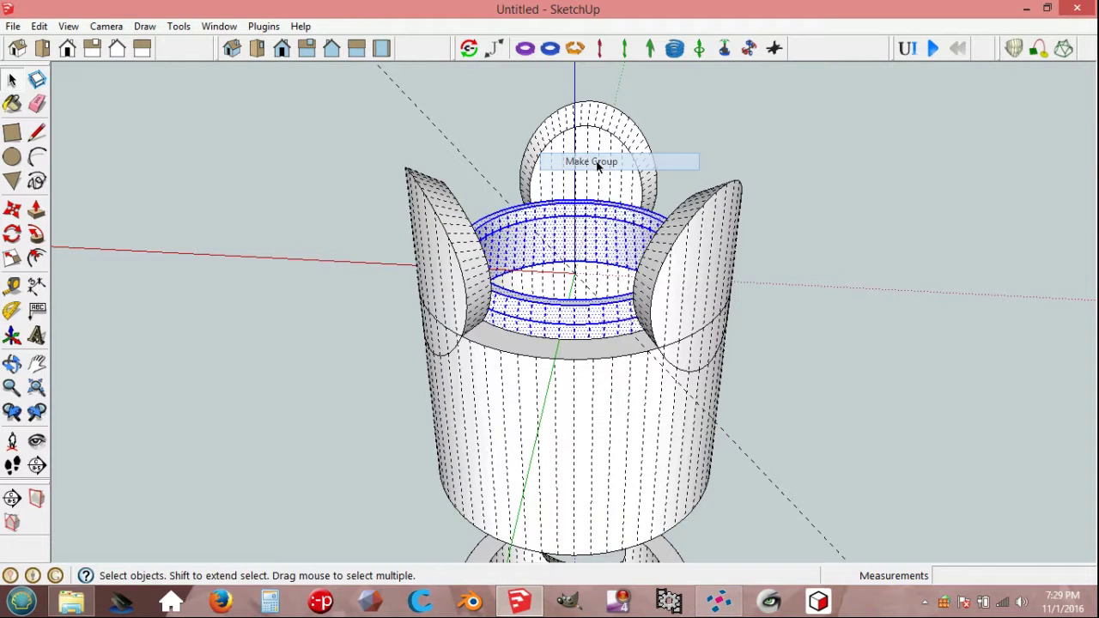
pyautogui.click(805, 326)
pyautogui.click(604, 324)
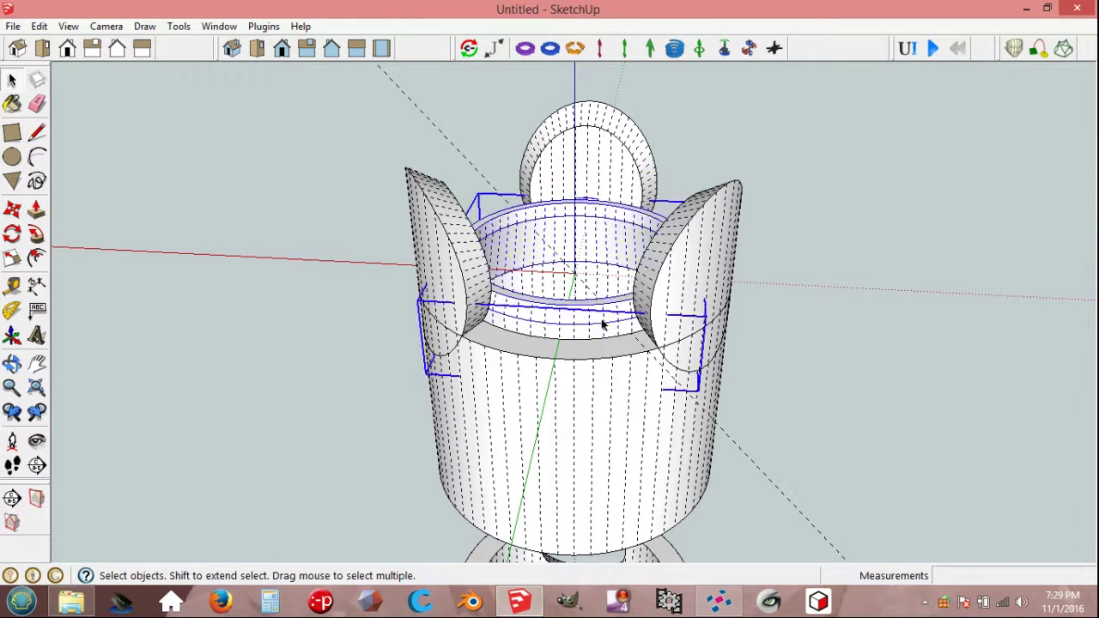
# Step: Group the whole hub body, cup, lobes and ring, into one group and select it
pyautogui.click(488, 436)
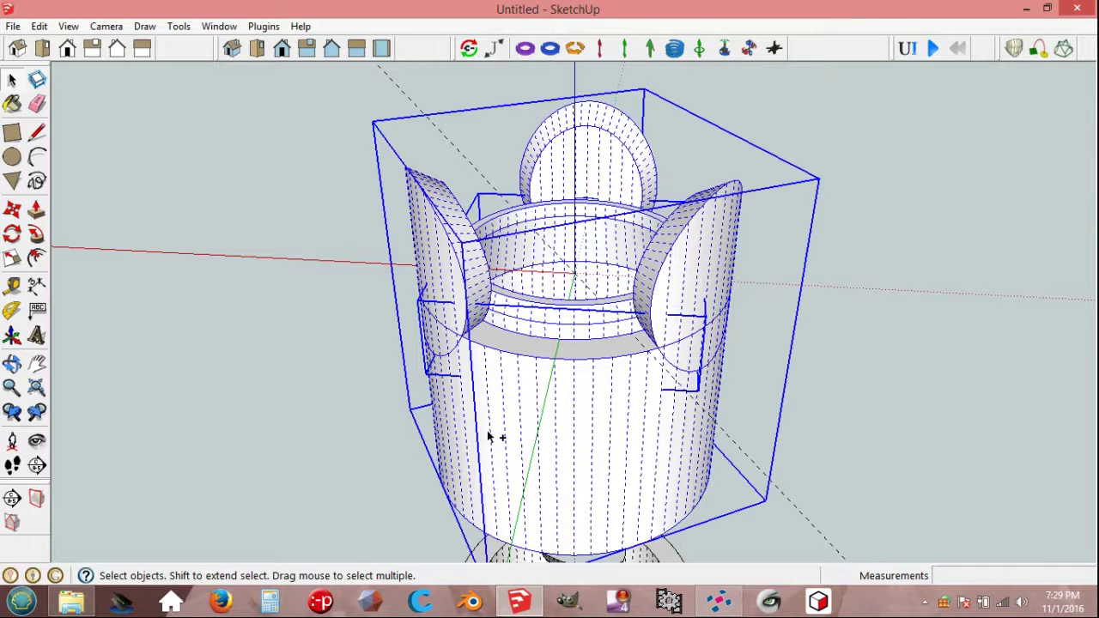
pyautogui.rightClick(488, 438)
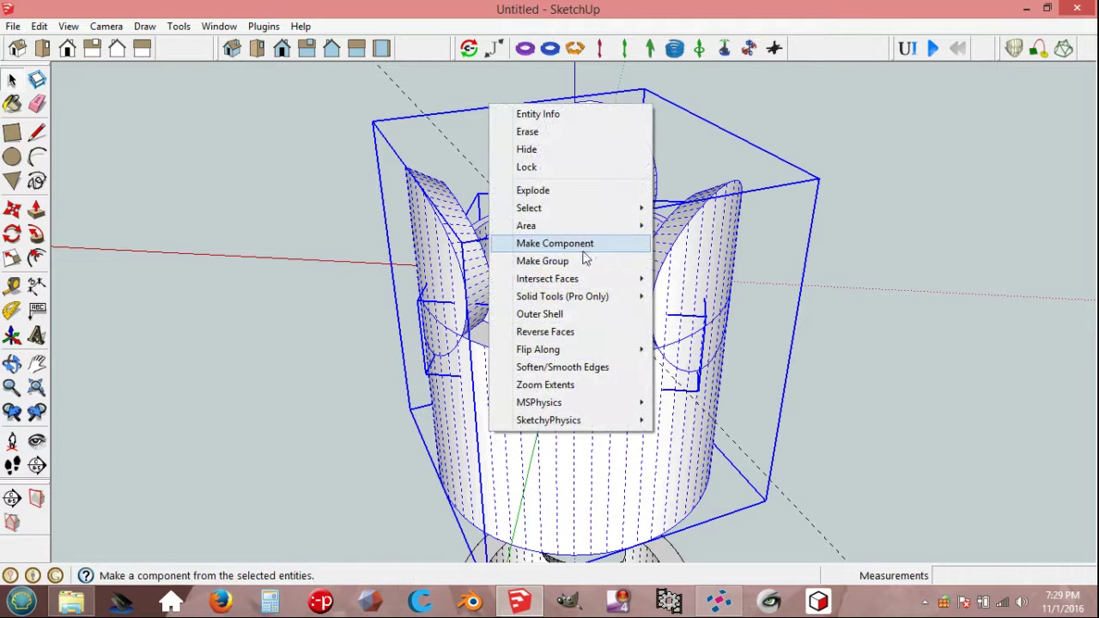
pyautogui.click(554, 261)
pyautogui.click(913, 344)
pyautogui.moveTo(747, 375)
pyautogui.mouseDown(button='middle')
pyautogui.moveTo(650, 349)
pyautogui.moveTo(490, 363)
pyautogui.mouseUp(button='middle')
pyautogui.click(491, 363)
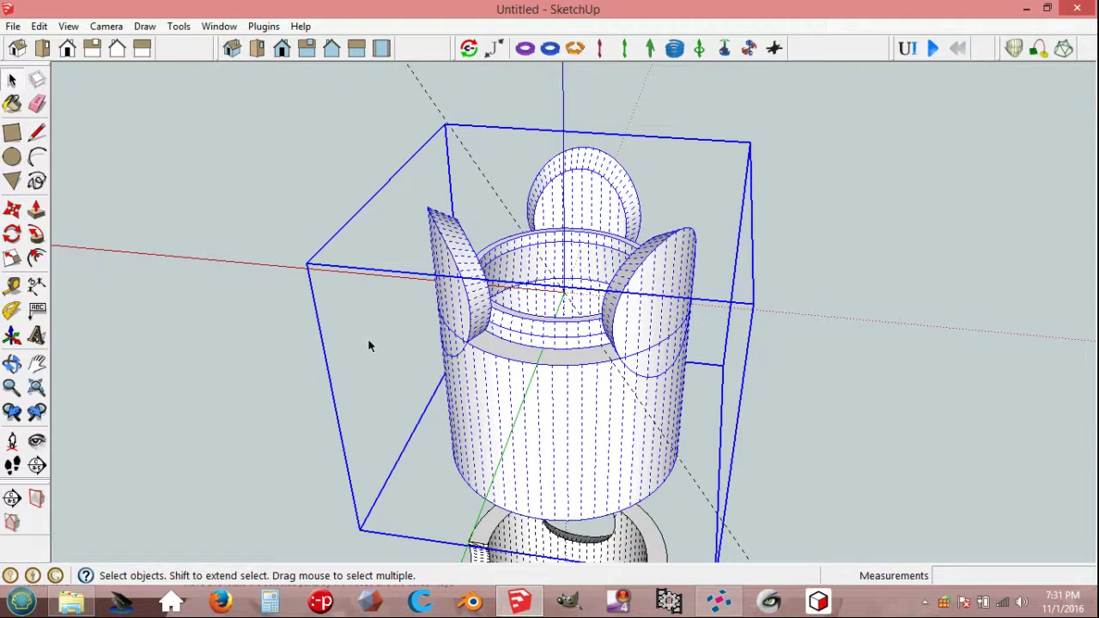
pyautogui.click(13, 26)
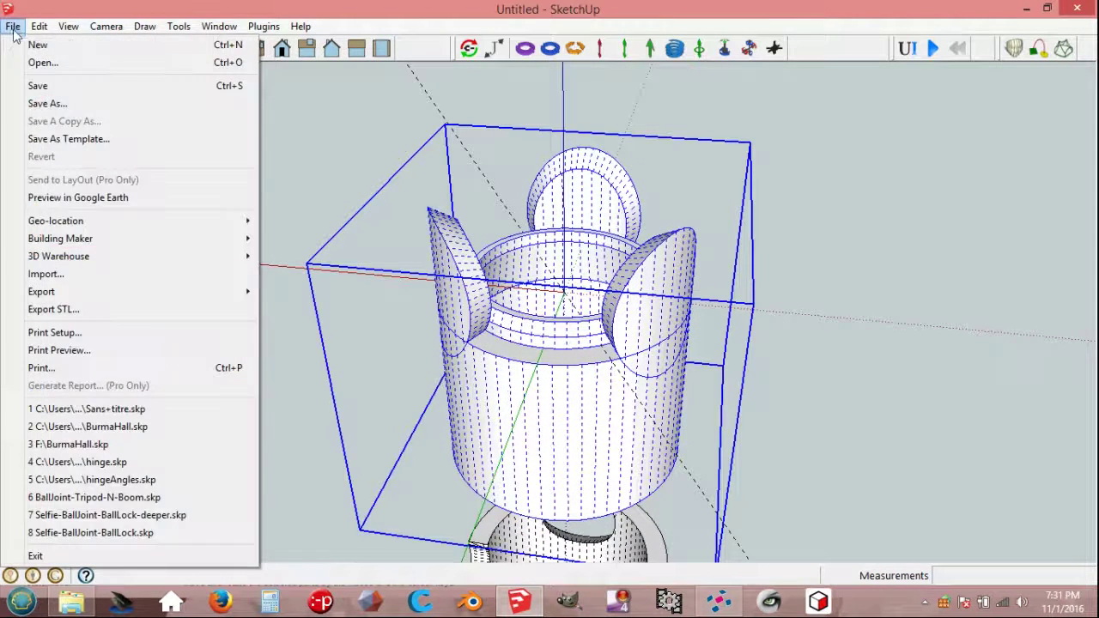
# Step: Choose Export STL from the File menu to open the STL export options
pyautogui.click(79, 312)
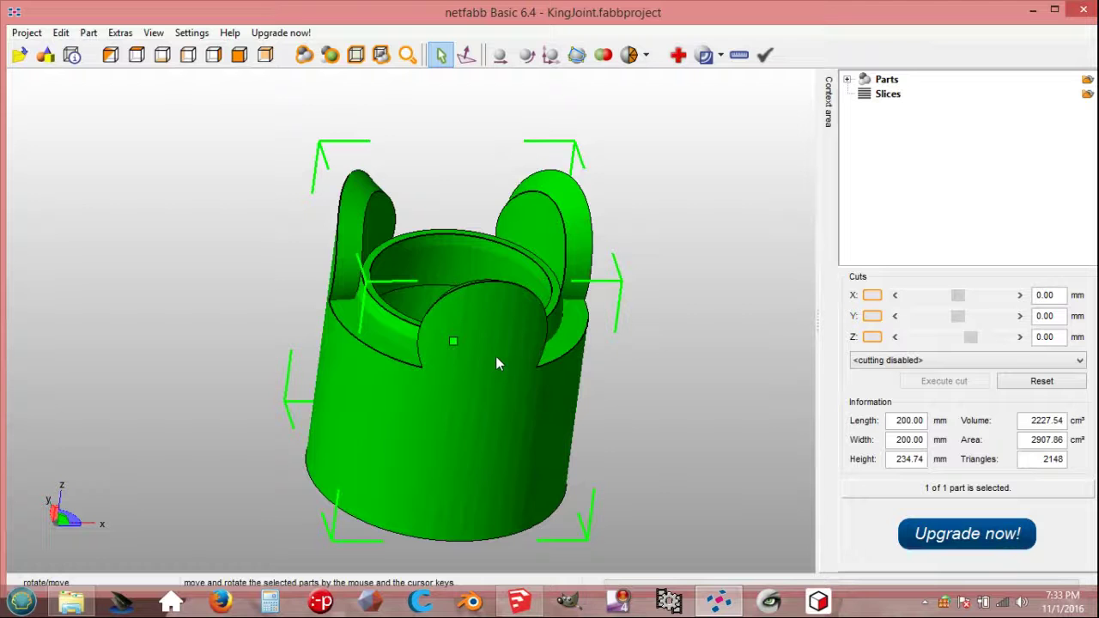
# Step: Rotate the KingJoint part in netfabb's 3D view to see it from two sides
pyautogui.moveTo(468, 362)
pyautogui.mouseDown(button='right')
pyautogui.moveTo(524, 382)
pyautogui.moveTo(505, 382)
pyautogui.mouseUp(button='right')
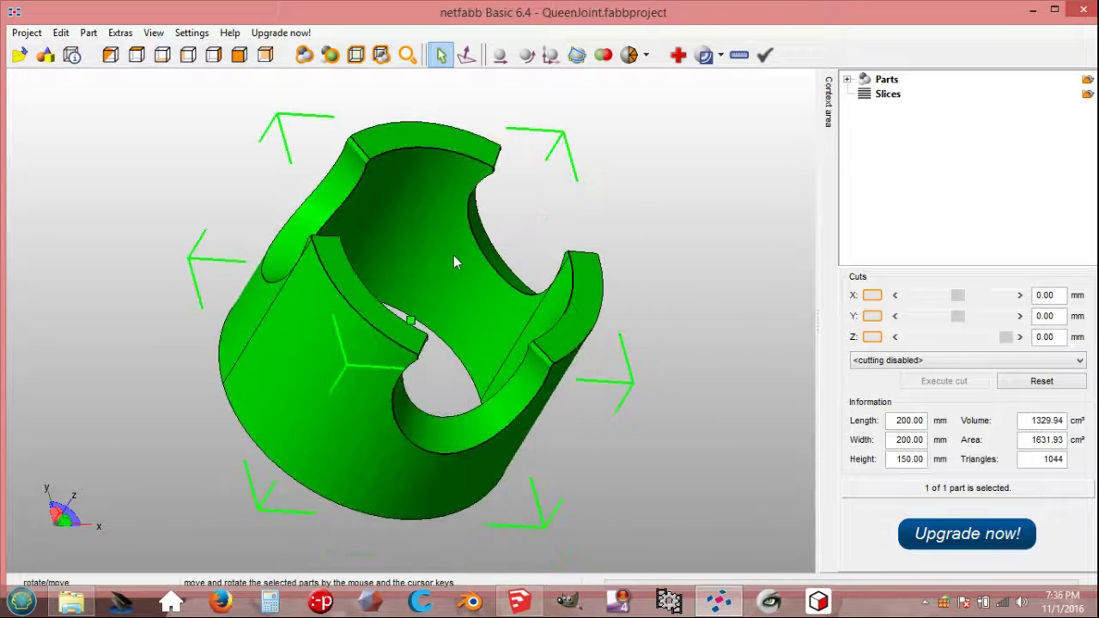
pyautogui.moveTo(454, 255)
pyautogui.mouseDown(button='right')
pyautogui.moveTo(427, 280)
pyautogui.moveTo(481, 277)
pyautogui.moveTo(425, 252)
pyautogui.moveTo(419, 261)
pyautogui.mouseUp(button='right')
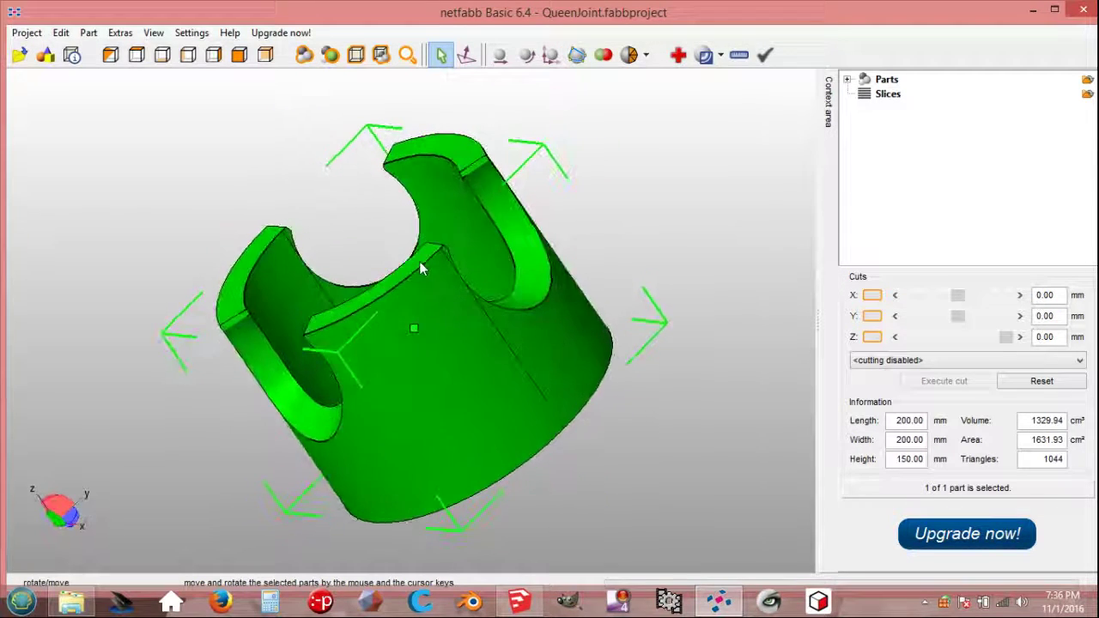